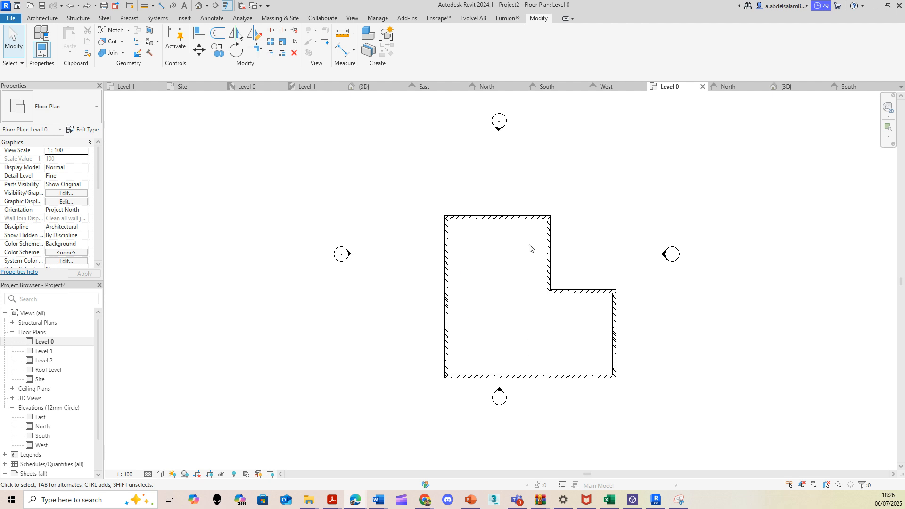
- Delete the upper horizontal exterior wall of the L-shaped floor plan
double_click(518, 219)
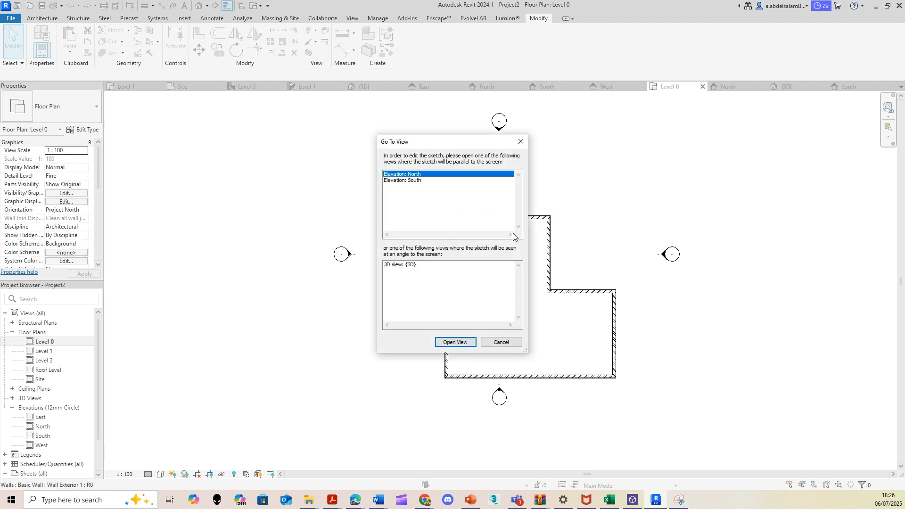
click(521, 141)
click(514, 218)
key(Delete)
- Draw a replacement horizontal wall from the upper-left corner, running past the upper vertical wall towards the east elevation marker
key(w)
key(a)
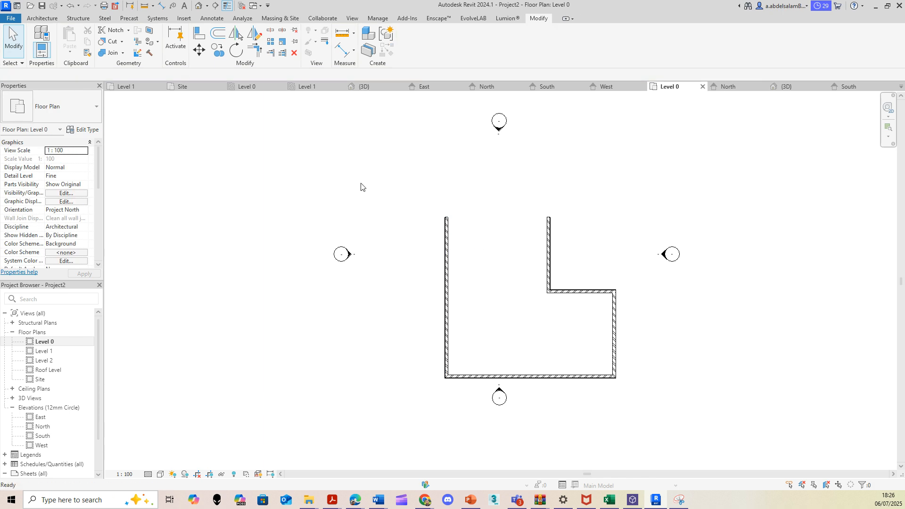
click(446, 217)
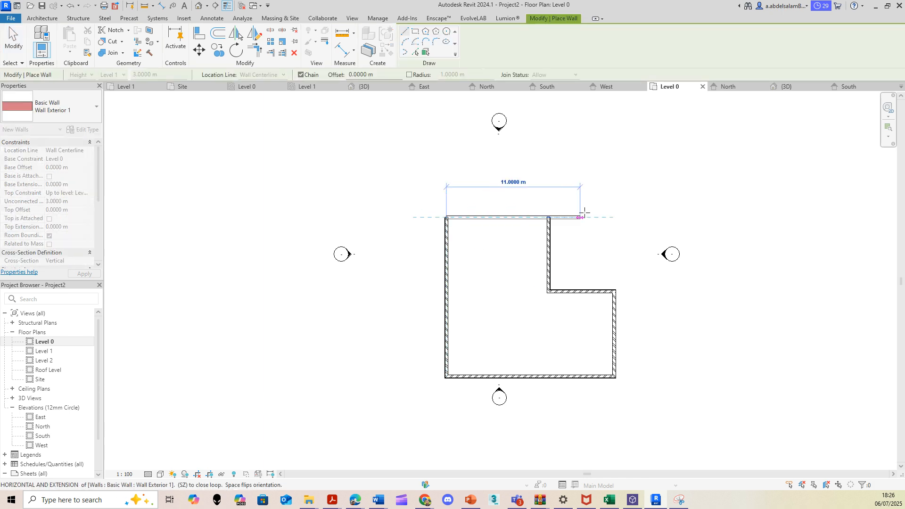
click(658, 217)
key(Escape)
key(Escape)
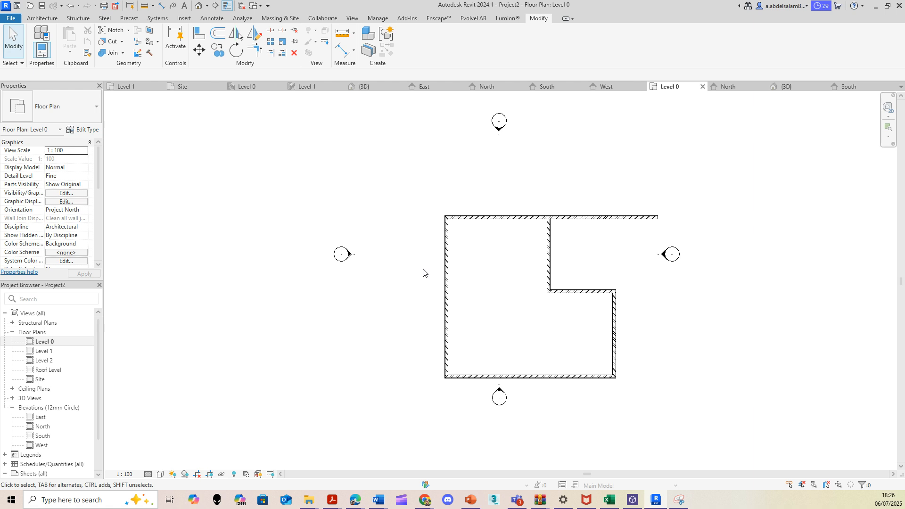
- Trim the overlong upper wall to a corner with the short vertical wall, keeping the part over the room
key(t)
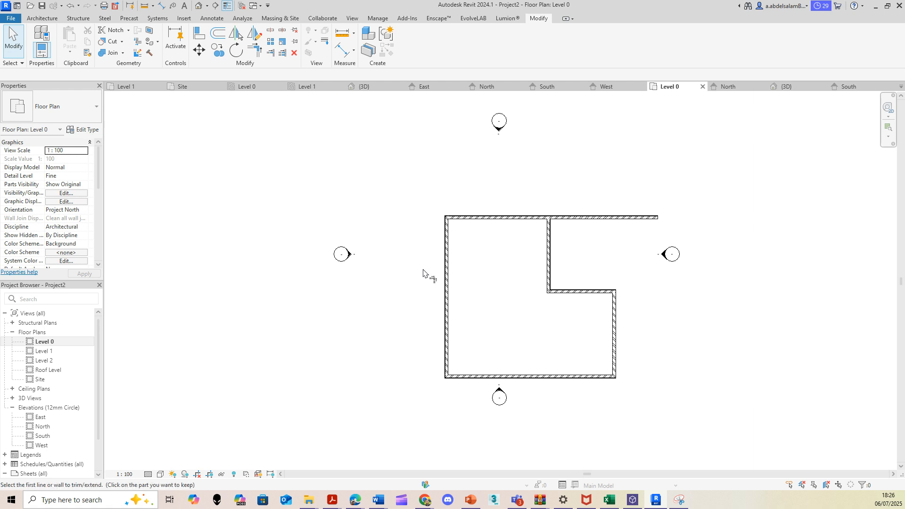
key(r)
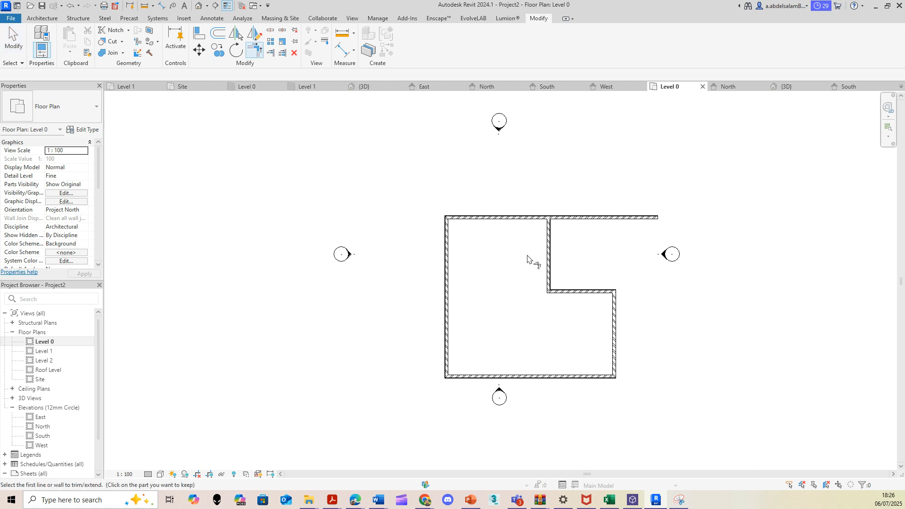
click(522, 220)
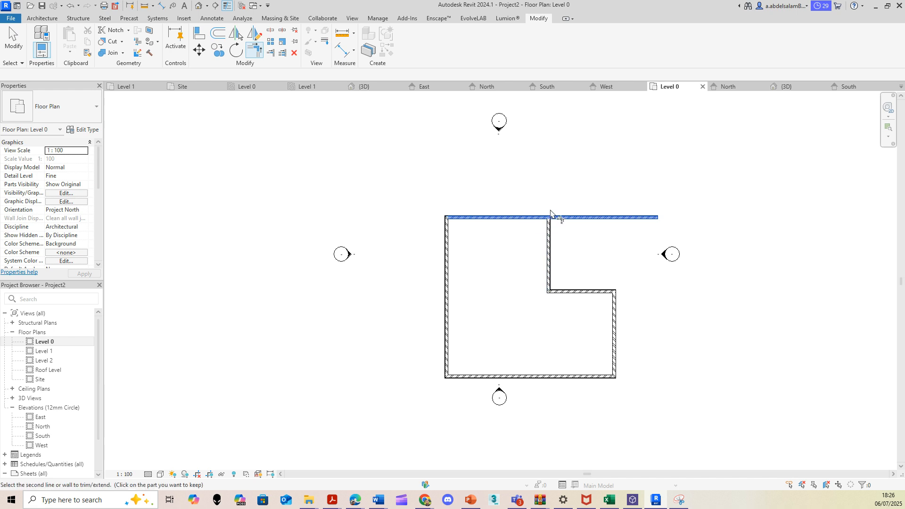
click(549, 242)
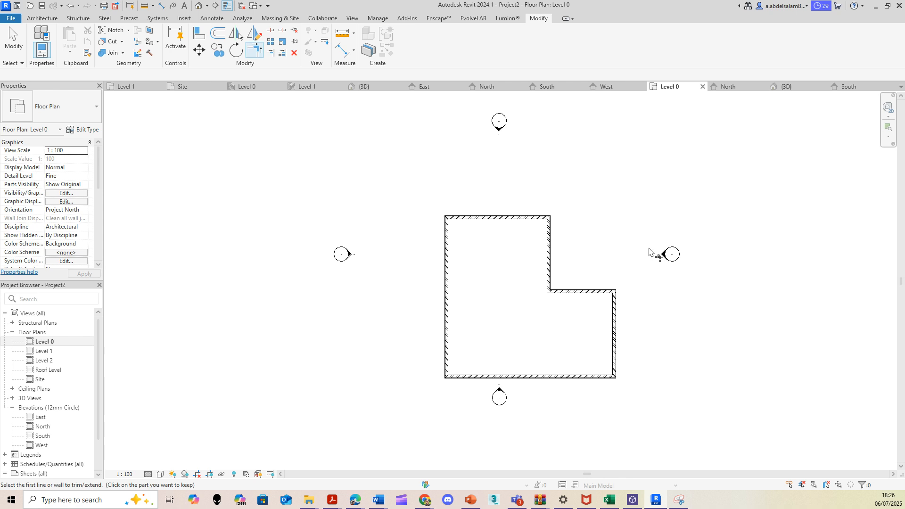
key(Escape)
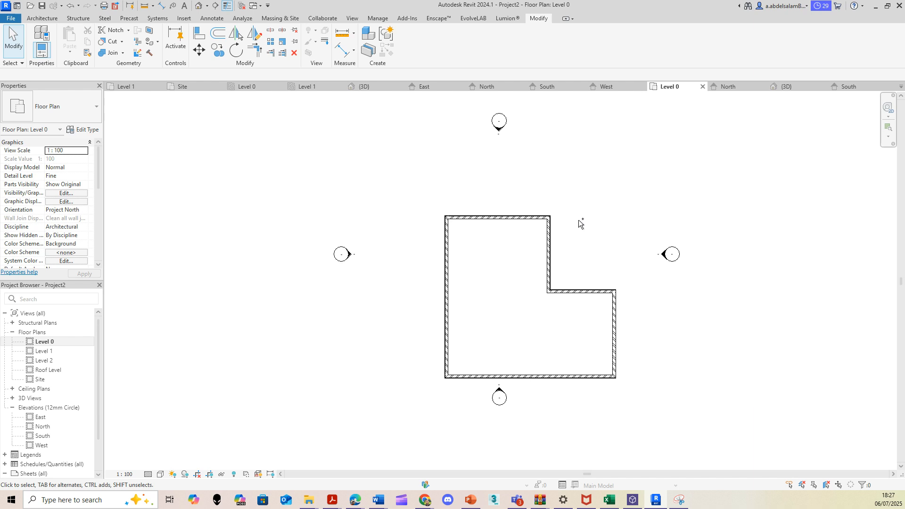
- Delete the short horizontal wall of the notch and draw a wall extending the upper wall in line with the right-hand exterior wall
click(578, 291)
key(Delete)
key(w)
key(a)
click(550, 218)
click(615, 218)
key(Escape)
key(Escape)
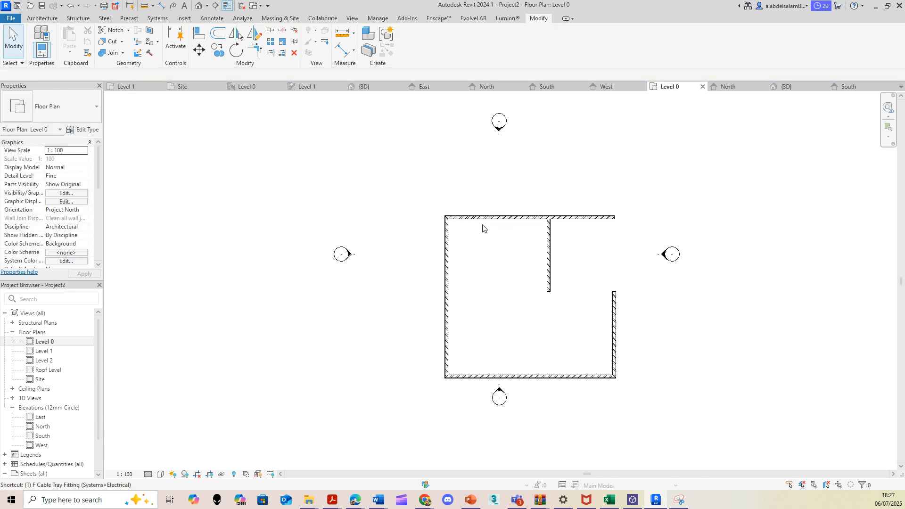
- Trim/extend the upper wall and the right-hand exterior wall to meet in a corner, closing the rectangular outline
key(t)
key(r)
click(596, 218)
click(615, 306)
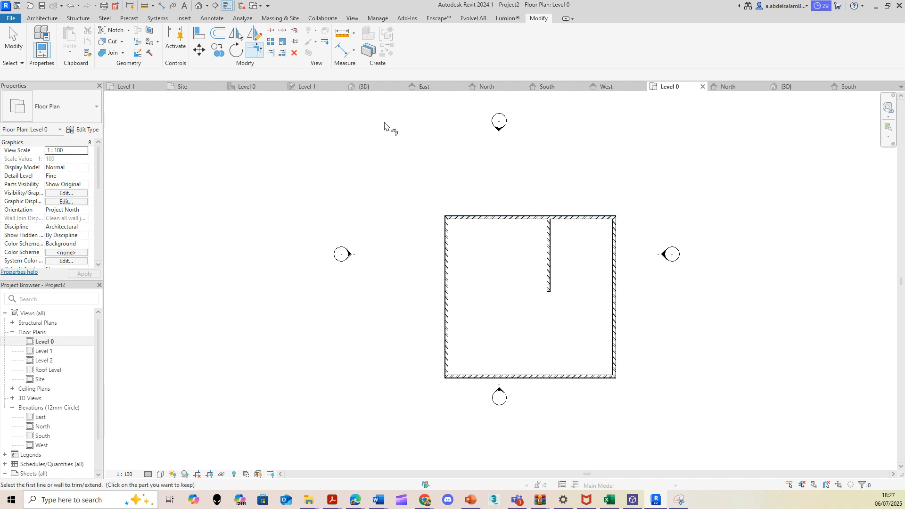
key(Escape)
key(Escape)
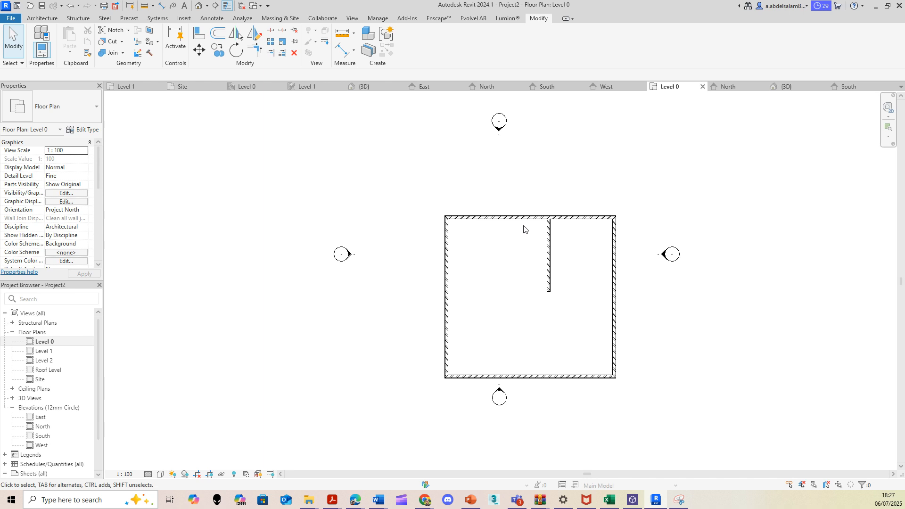
- Draw a horizontal Wall Exterior 1 wall across the interior from the right exterior wall to the left one, crossing the short partition
key(w)
key(a)
click(613, 263)
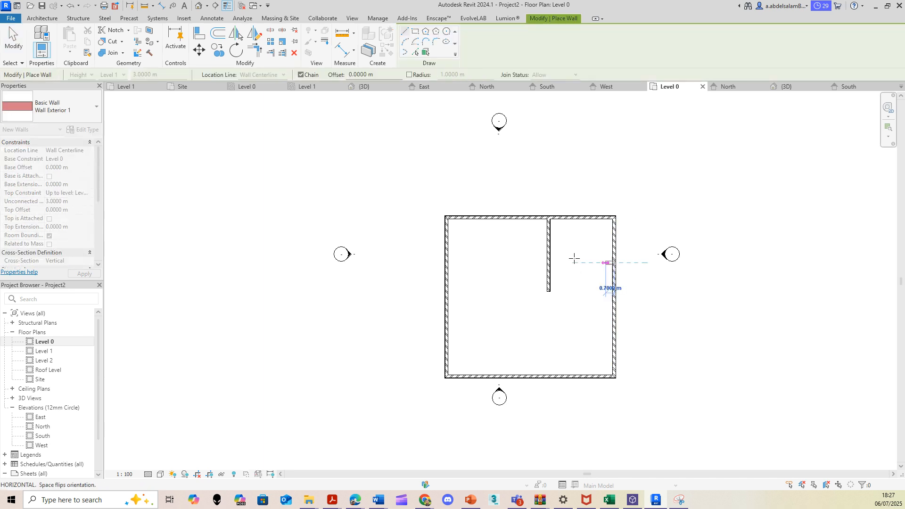
click(447, 263)
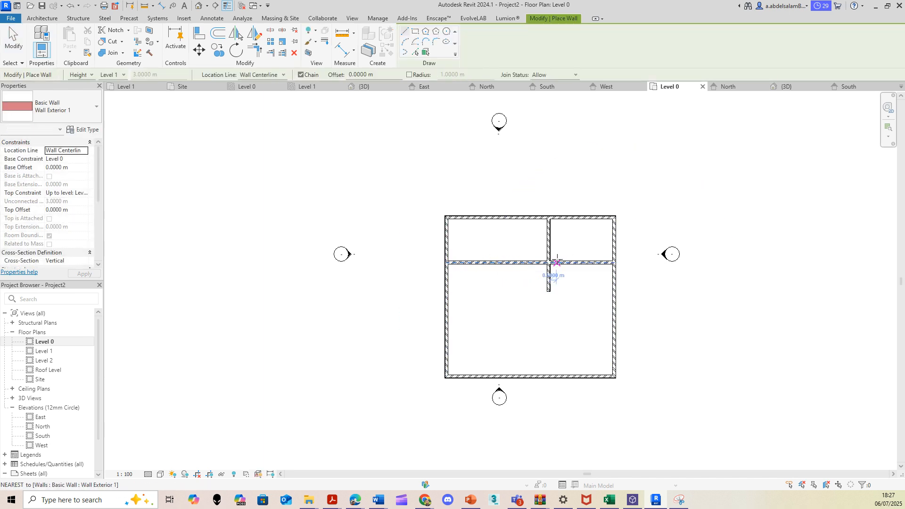
key(Escape)
key(Escape)
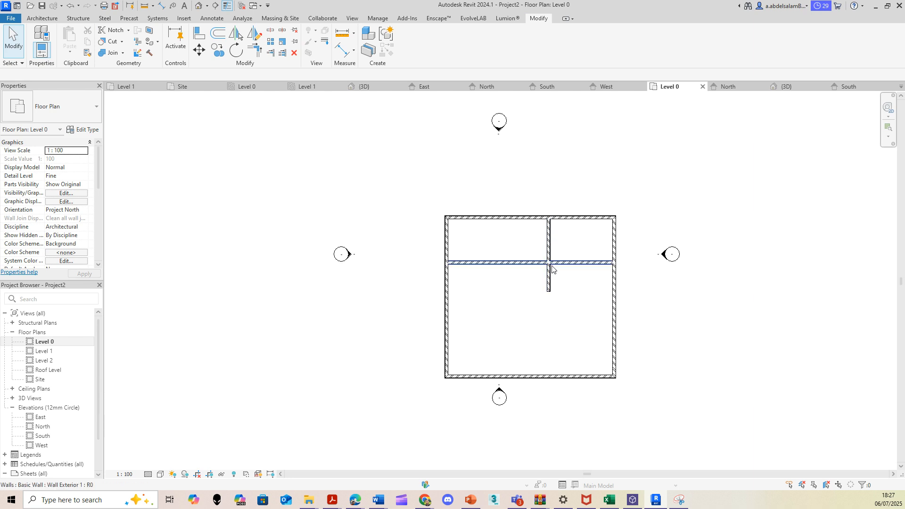
- Trim the vertical partition at the interior horizontal wall with Trim/Extend Multiple Elements, keeping the part above it
scroll(553, 269, up, 5)
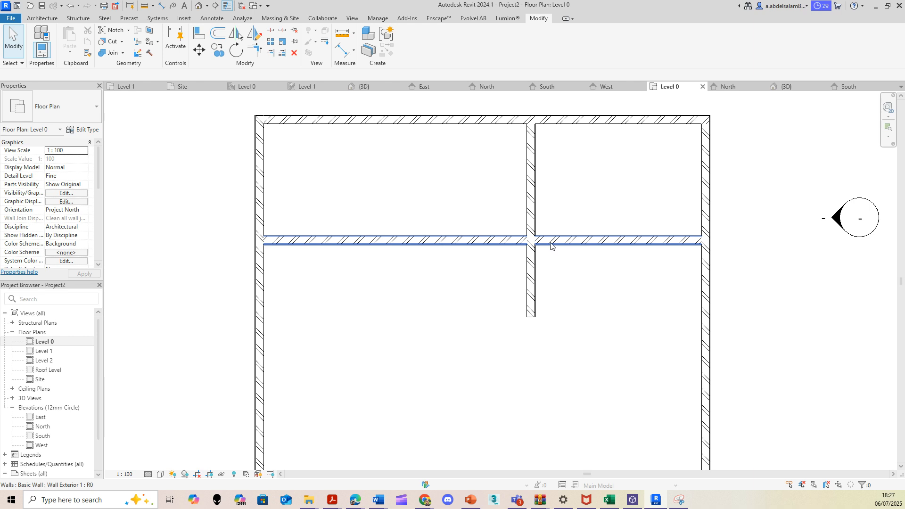
click(282, 52)
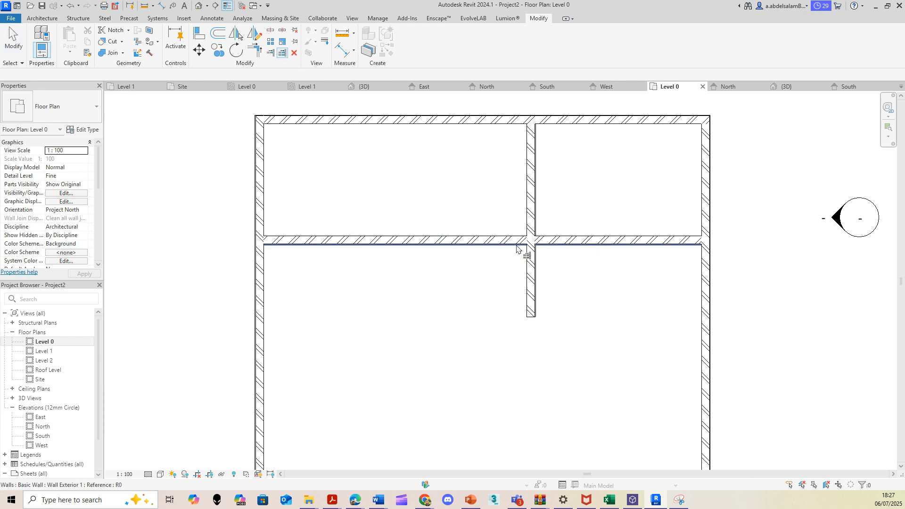
click(531, 206)
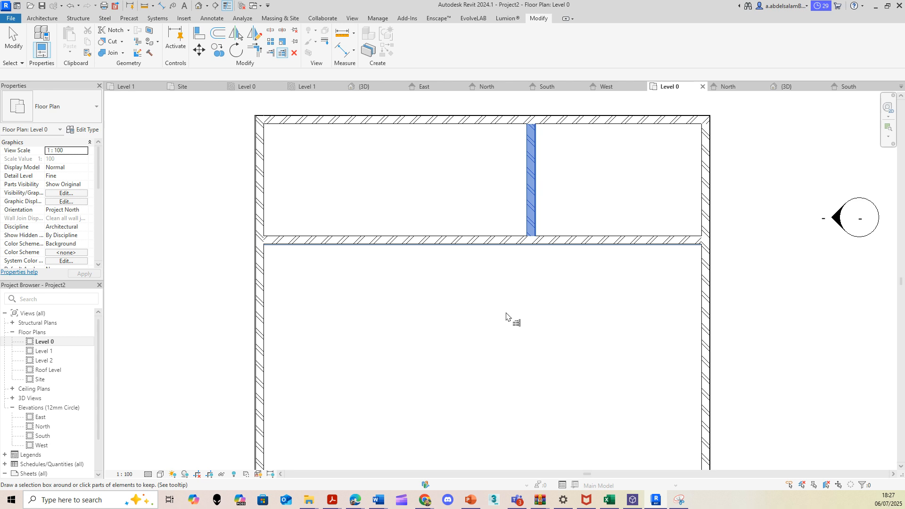
click(503, 247)
key(Escape)
key(Escape)
- Split the bottom exterior wall at two points, separating a middle segment that ends about 0.73 m right of the upper partition
scroll(500, 197, down, 4)
scroll(475, 295, up, 5)
scroll(468, 301, down, 3)
scroll(469, 303, down, 2)
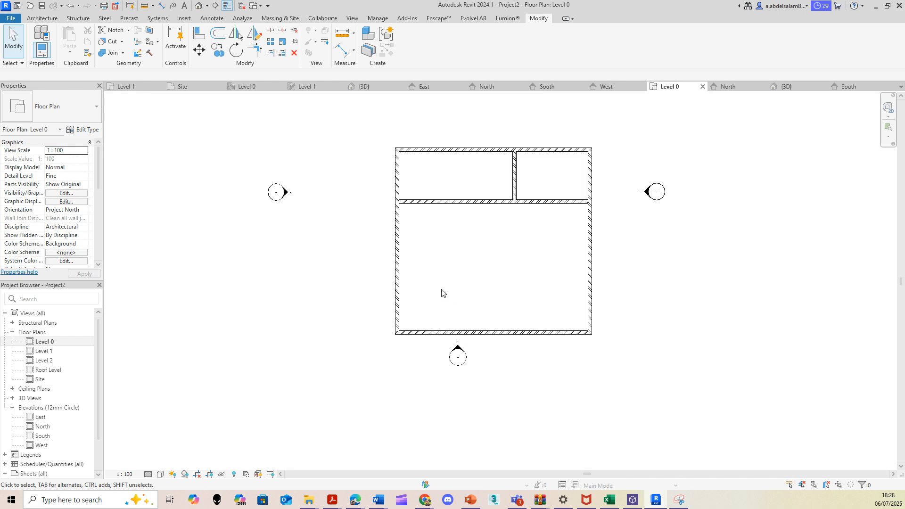
scroll(461, 316, up, 4)
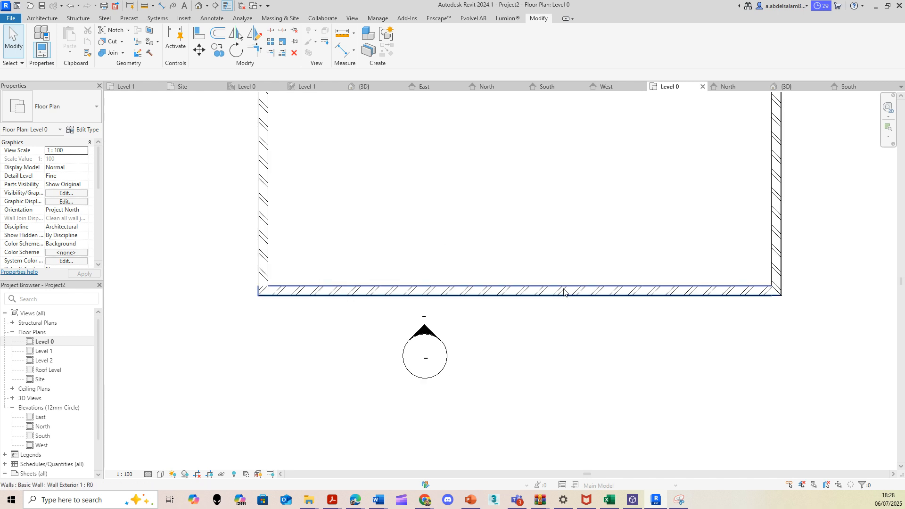
scroll(511, 262, down, 4)
mouse_move(513, 269)
middle_down()
mouse_move(515, 325)
mouse_move(501, 276)
middle_up()
scroll(505, 320, up, 2)
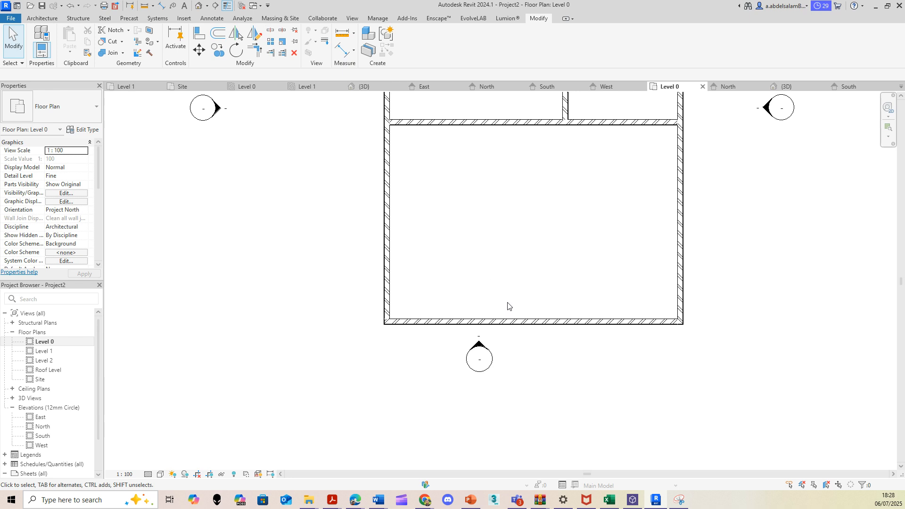
key(s)
key(l)
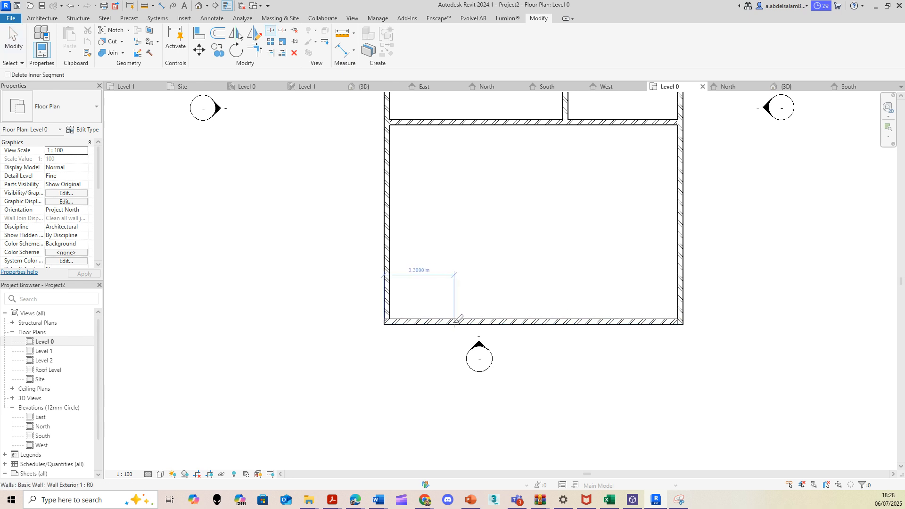
click(584, 322)
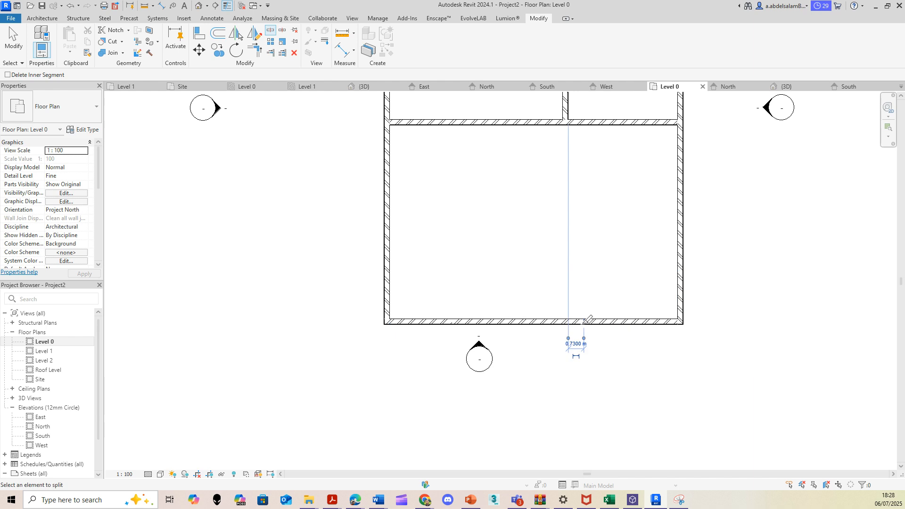
key(Escape)
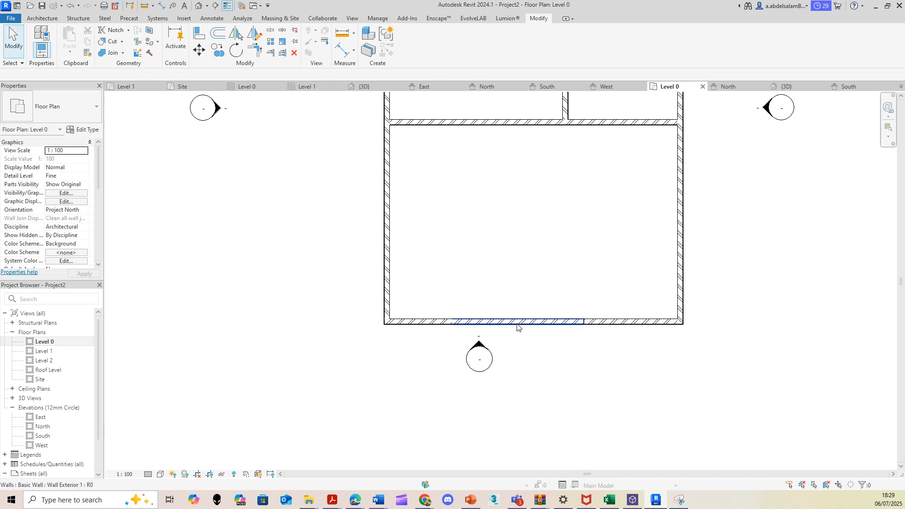
- Try changing the bottom wall's middle segment to the Curtain_Wall-Empty type and undo the change
click(519, 323)
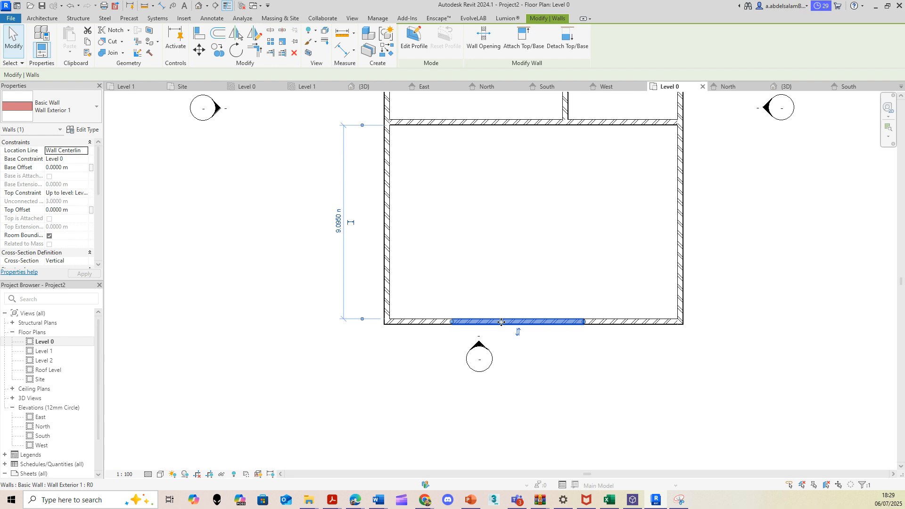
click(90, 116)
scroll(72, 235, down, 5)
scroll(72, 236, down, 1)
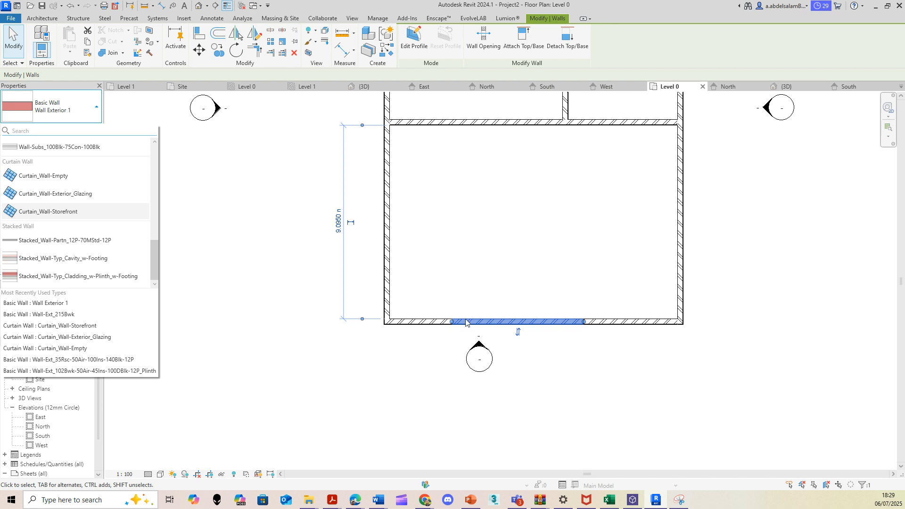
click(66, 178)
scroll(545, 333, up, 4)
scroll(544, 340, down, 4)
key(Escape)
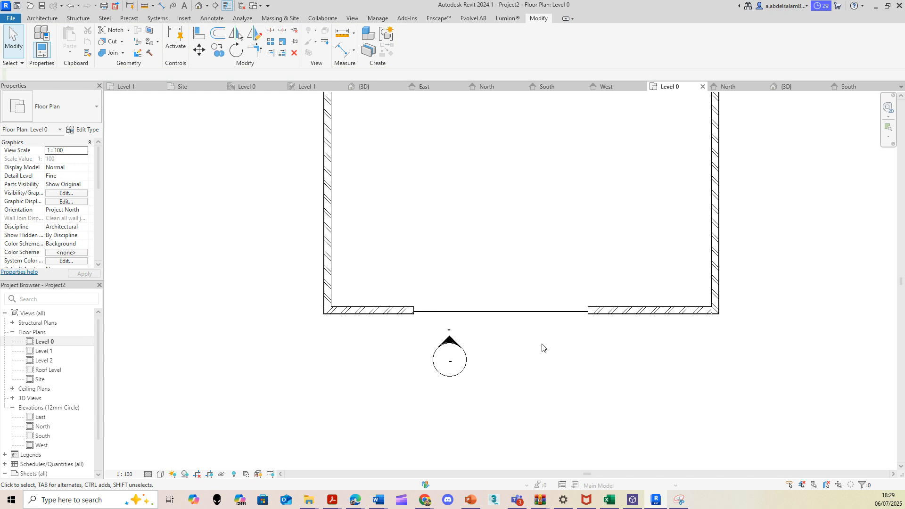
key(ctrl+z)
- Open the South elevation from its marker in the plan and set the visual style to Realistic
click(504, 312)
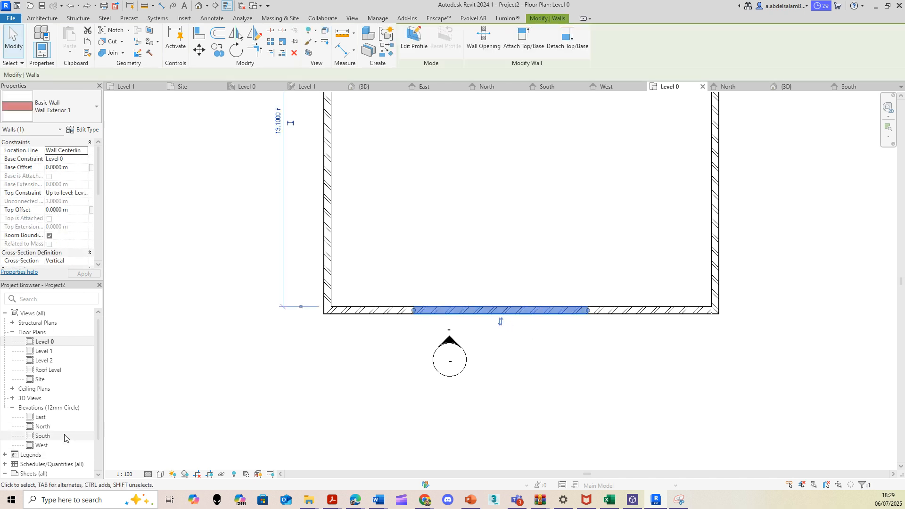
double_click(450, 352)
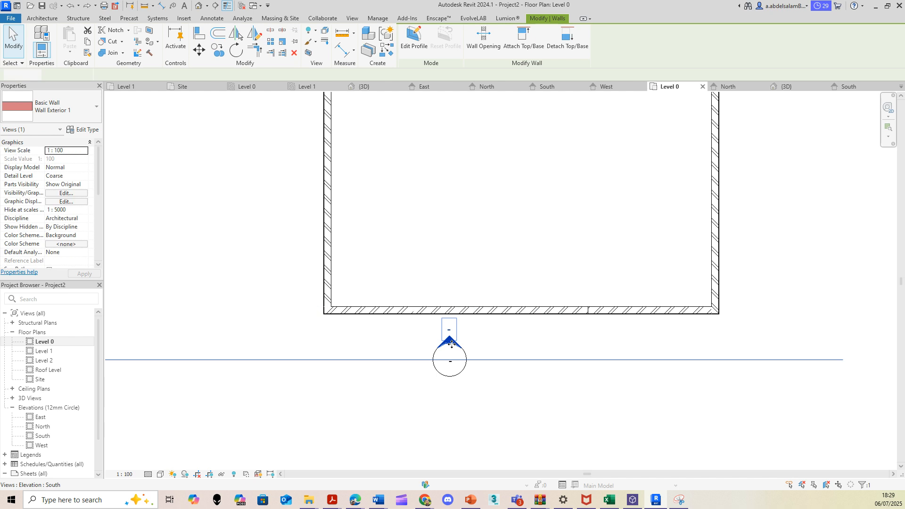
scroll(693, 366, down, 2)
middle_drag(693, 365, 413, 328)
click(159, 476)
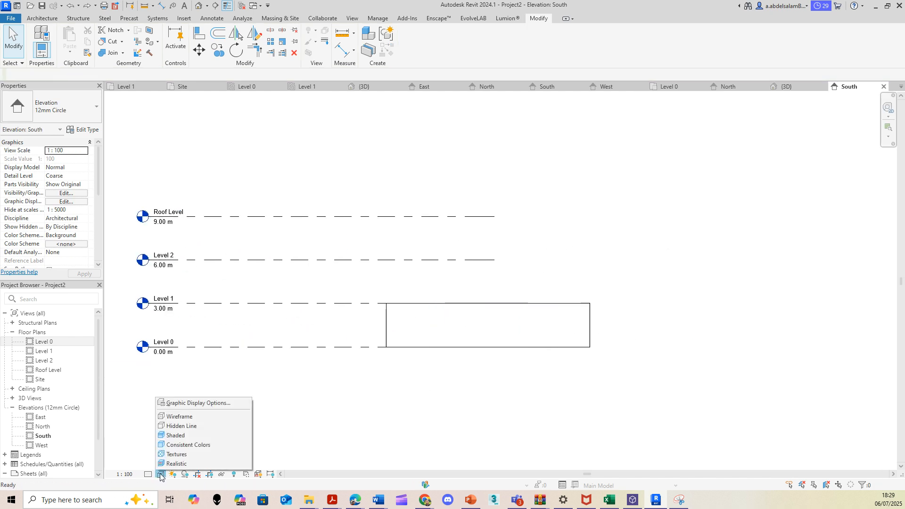
click(189, 464)
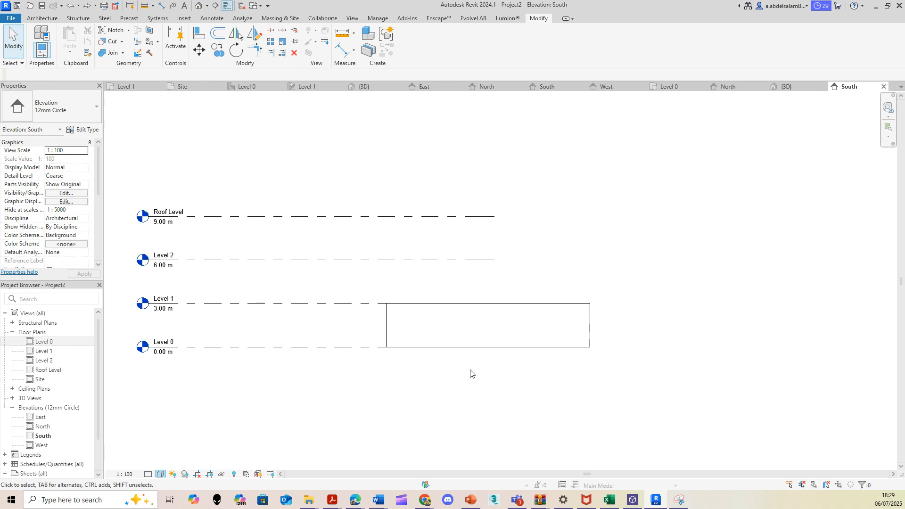
- Change the South elevation's visual style to Shaded
scroll(470, 360, up, 2)
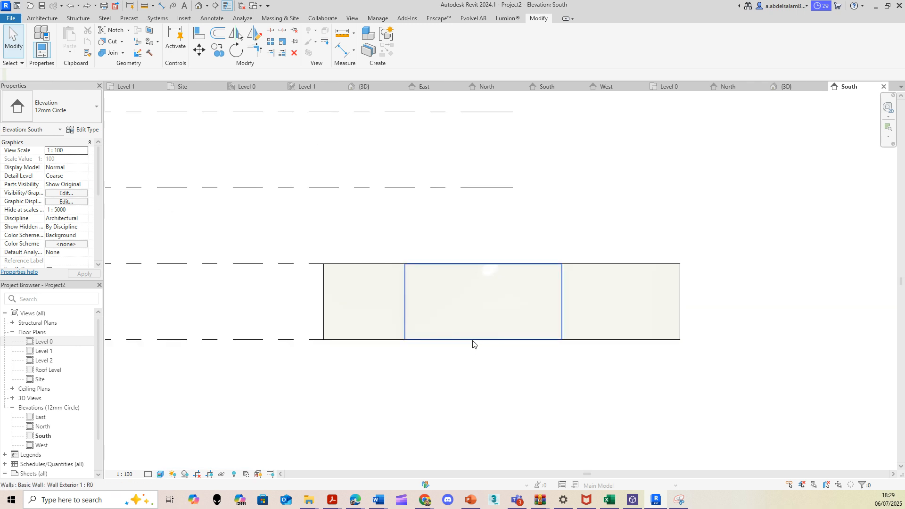
click(161, 474)
click(227, 435)
scroll(499, 328, up, 2)
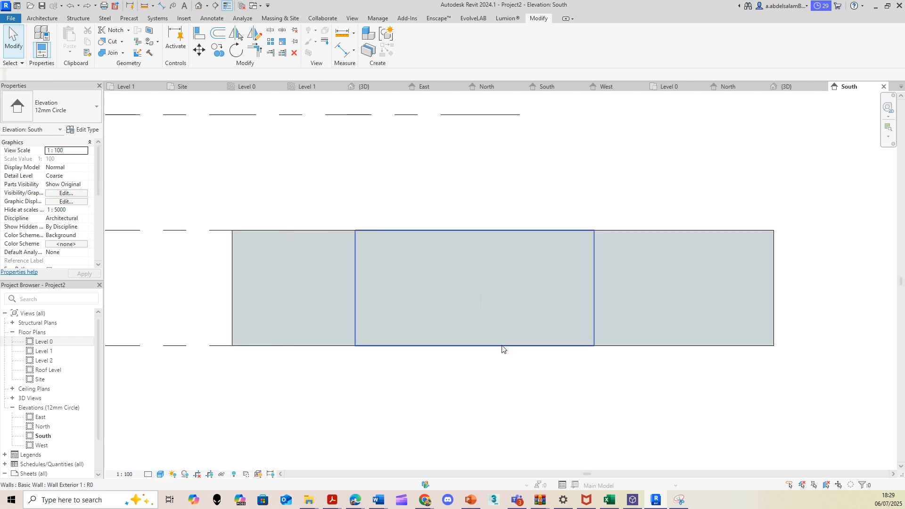
- Flip the left and right wall segments in the South elevation so their brick faces point outward
click(501, 346)
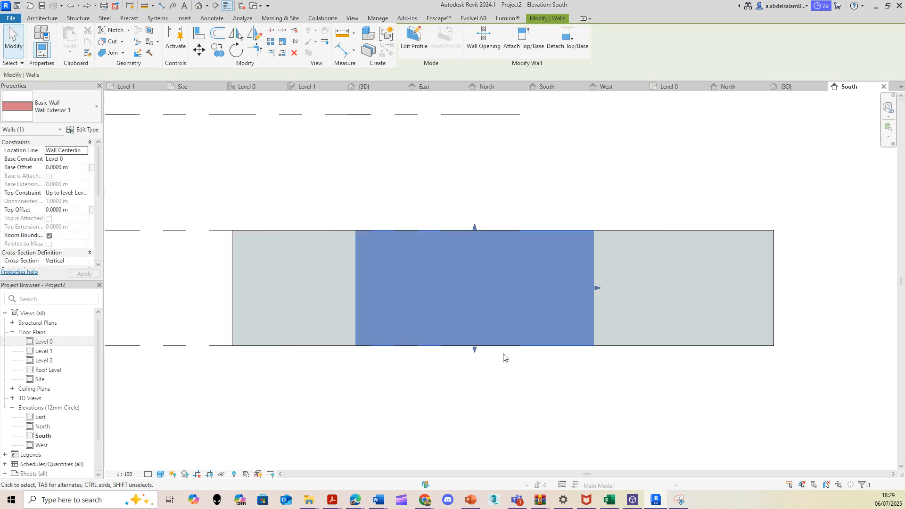
click(426, 368)
click(338, 344)
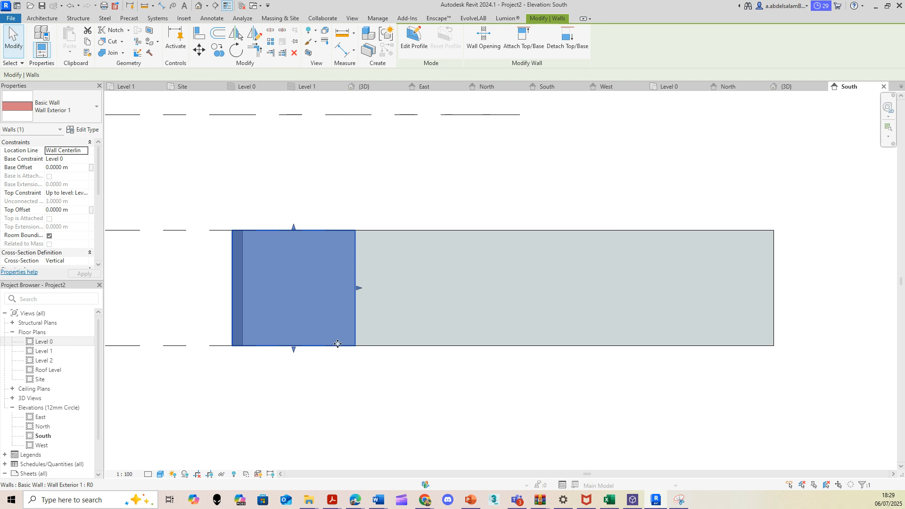
click(740, 333)
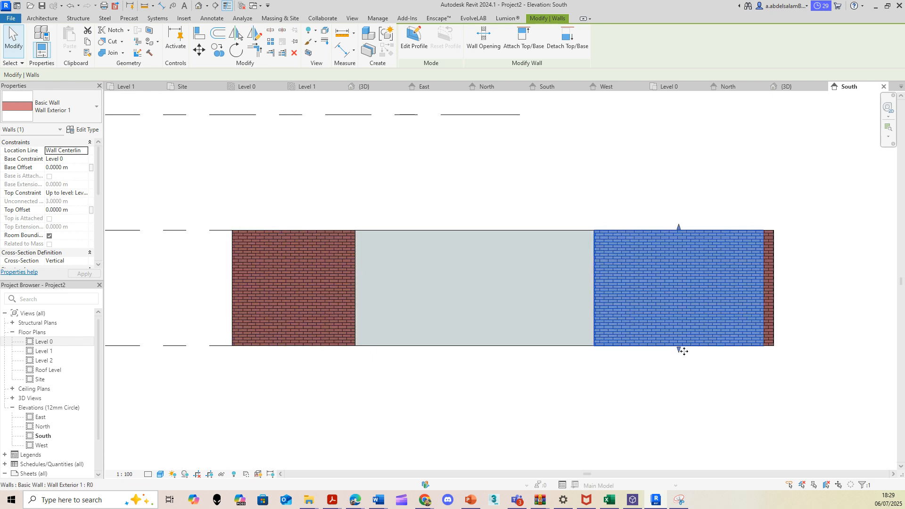
click(591, 396)
click(488, 233)
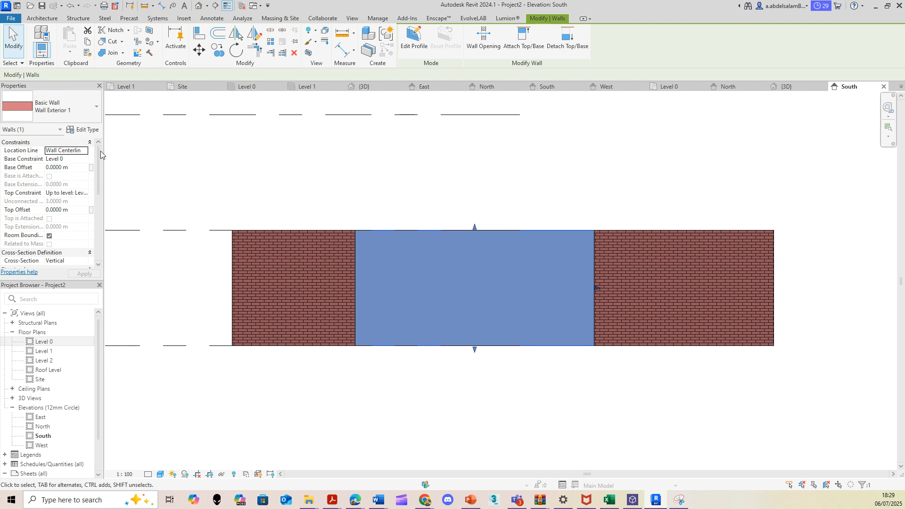
click(85, 107)
scroll(92, 212, down, 5)
scroll(93, 212, up, 5)
click(408, 185)
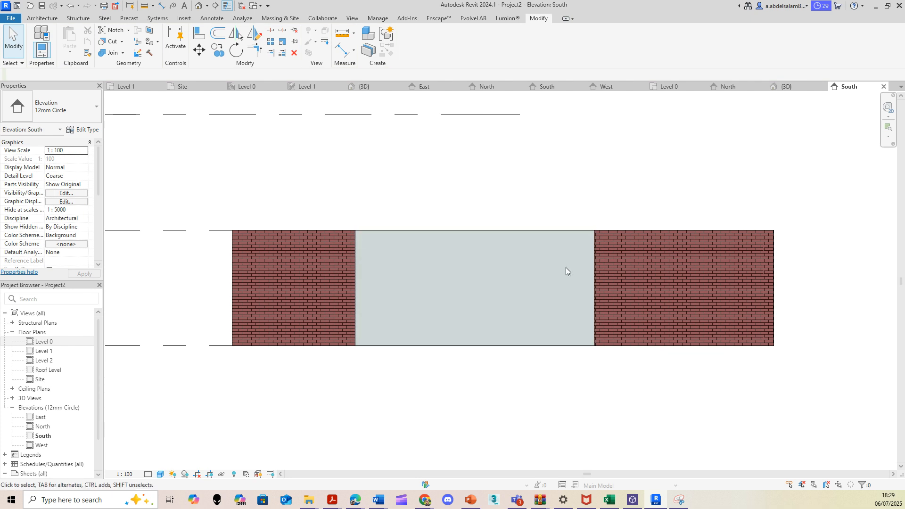
- Split the plain middle wall segment horizontally at 2.5 m and 0.4 m above its base
scroll(538, 253, up, 3)
scroll(528, 250, down, 2)
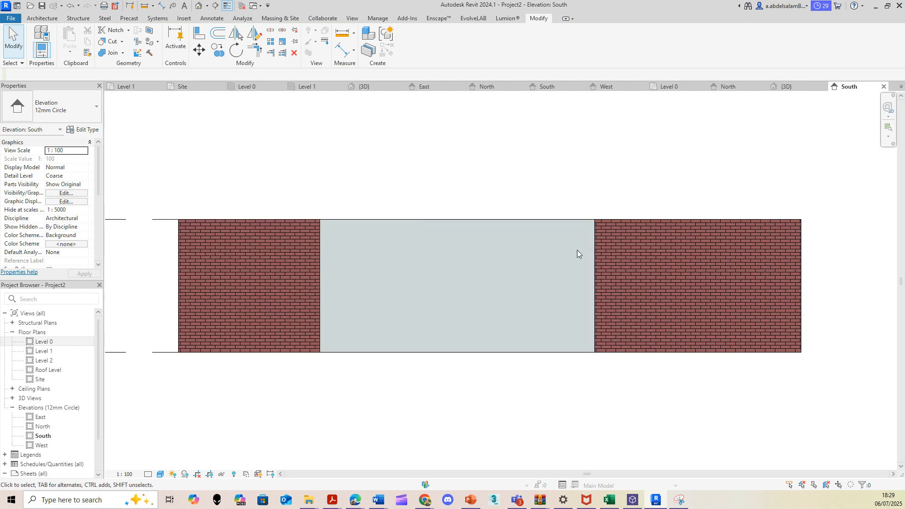
scroll(578, 249, up, 2)
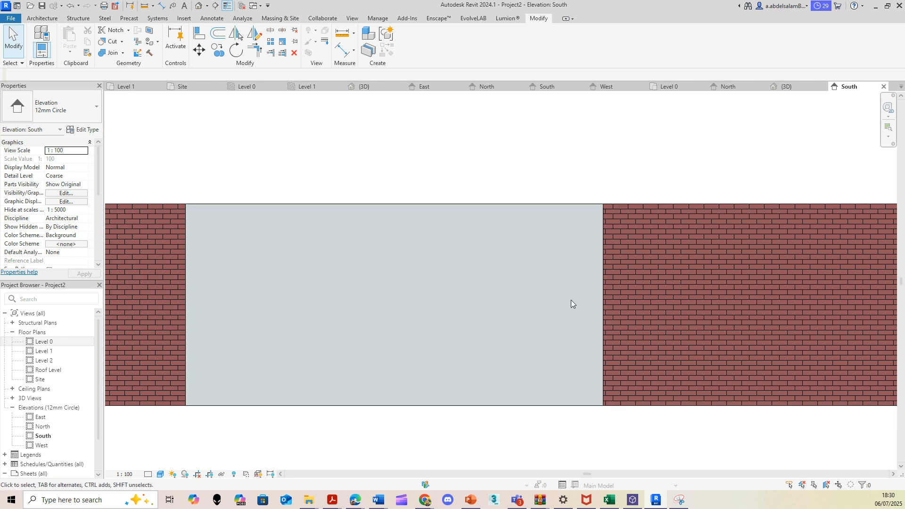
click(270, 30)
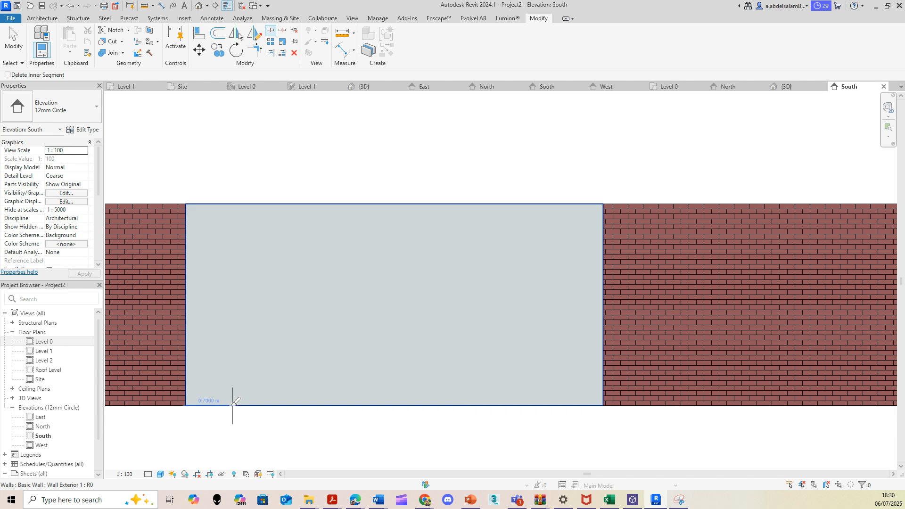
click(185, 235)
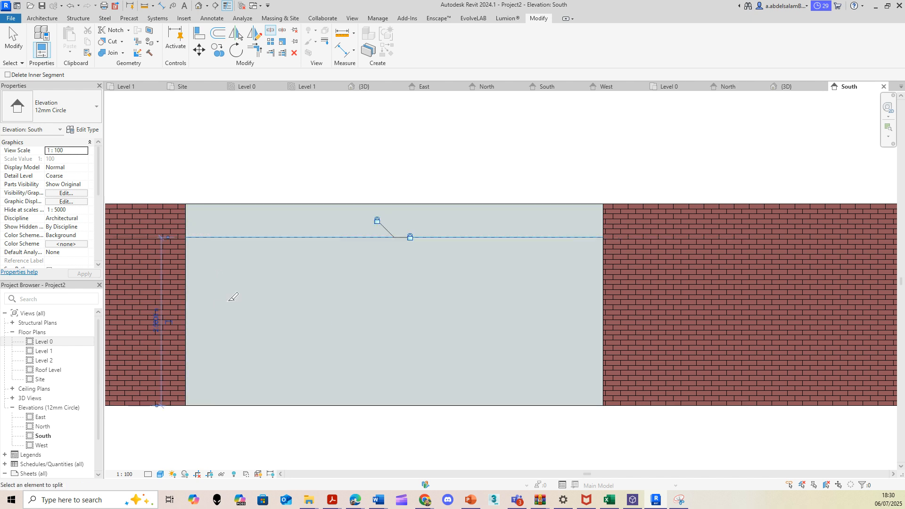
click(185, 378)
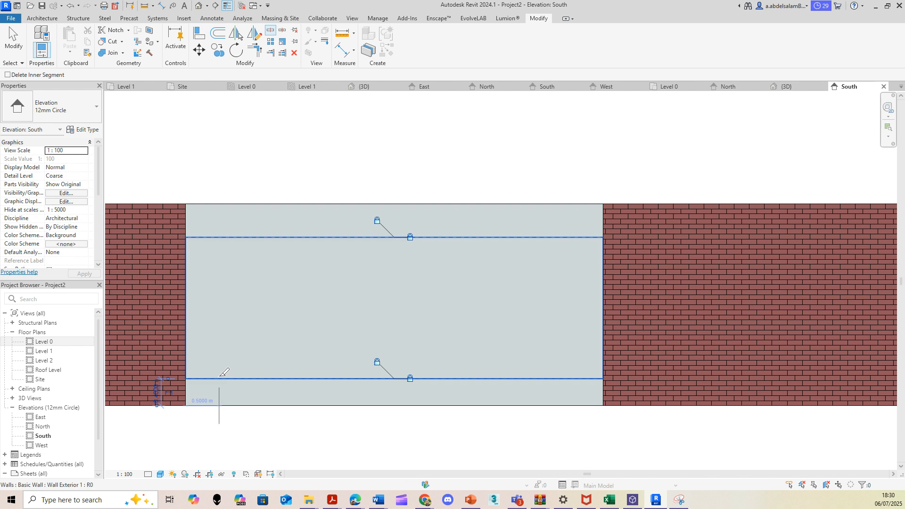
- Split the band between the two horizontal cuts vertically, 0.7 m in from each end of the middle segment
click(233, 237)
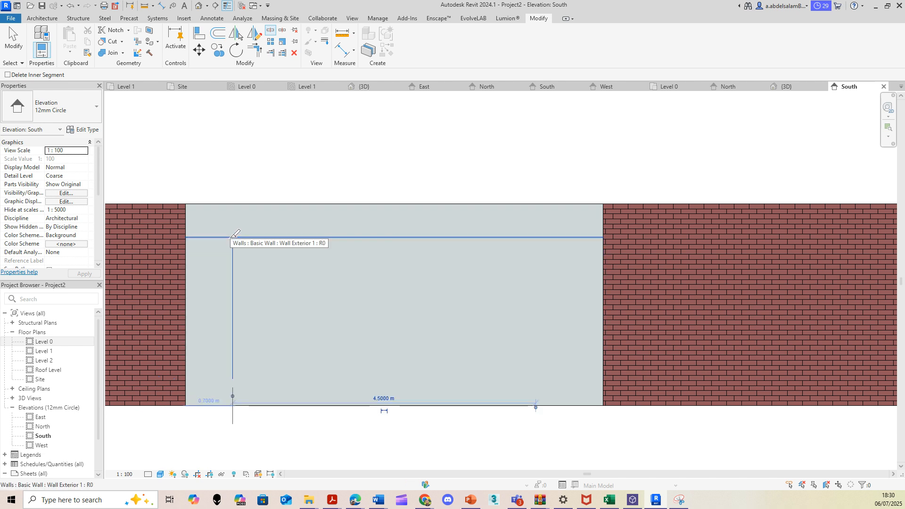
click(556, 237)
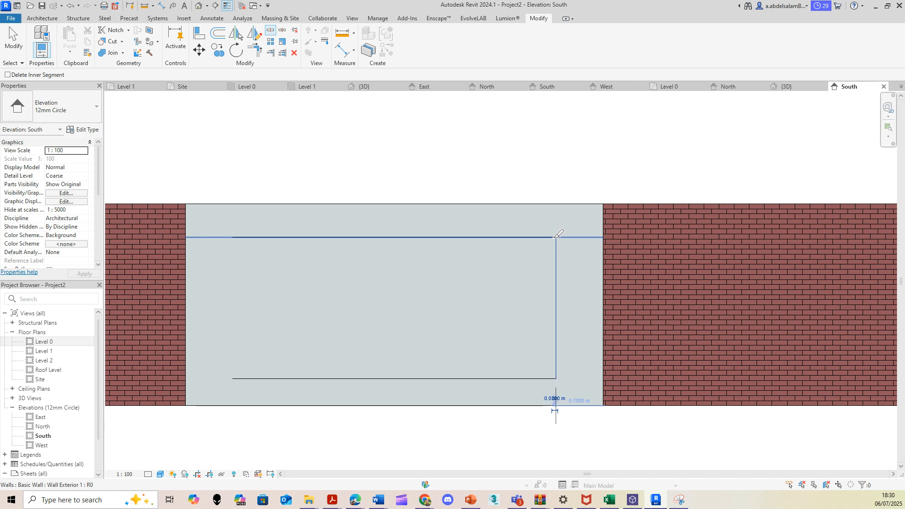
key(Escape)
key(Escape)
- Change the central rectangular wall piece to the Curtain_Wall-Empty type and set the view's visual style to Realistic
click(437, 378)
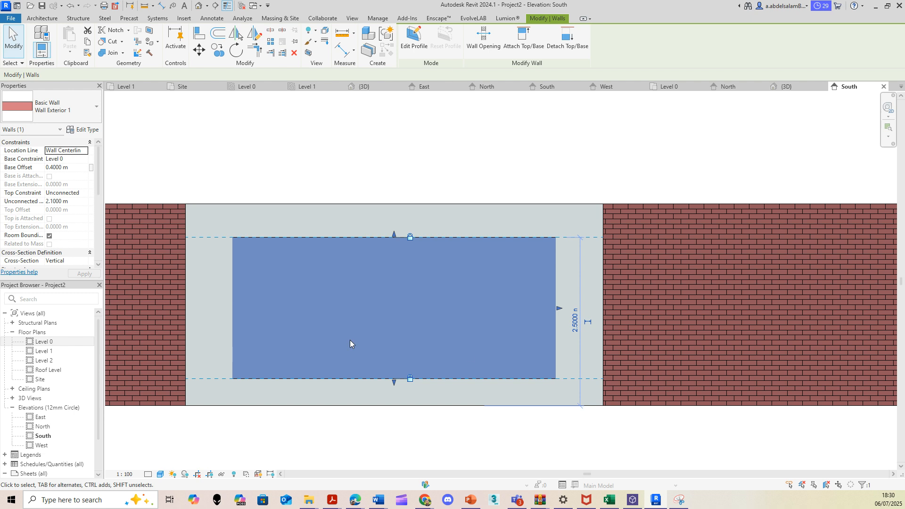
click(87, 113)
scroll(81, 148, down, 5)
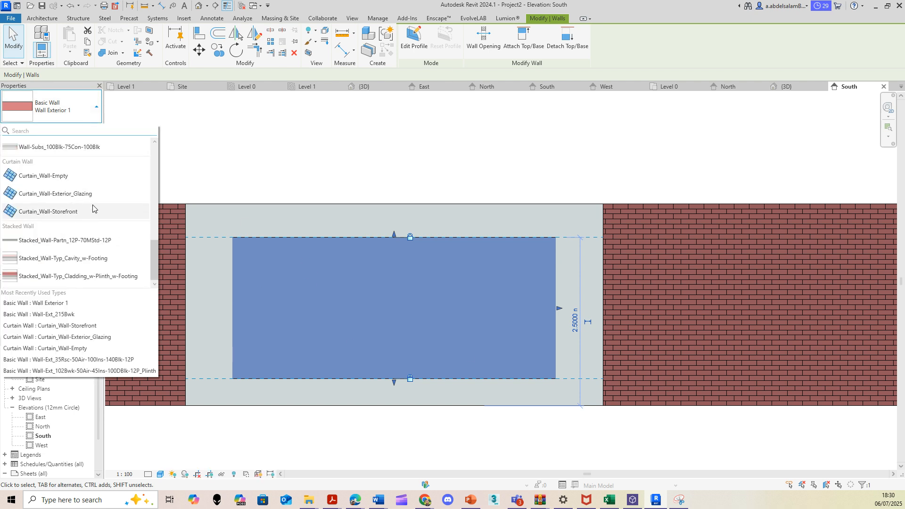
click(87, 177)
click(389, 164)
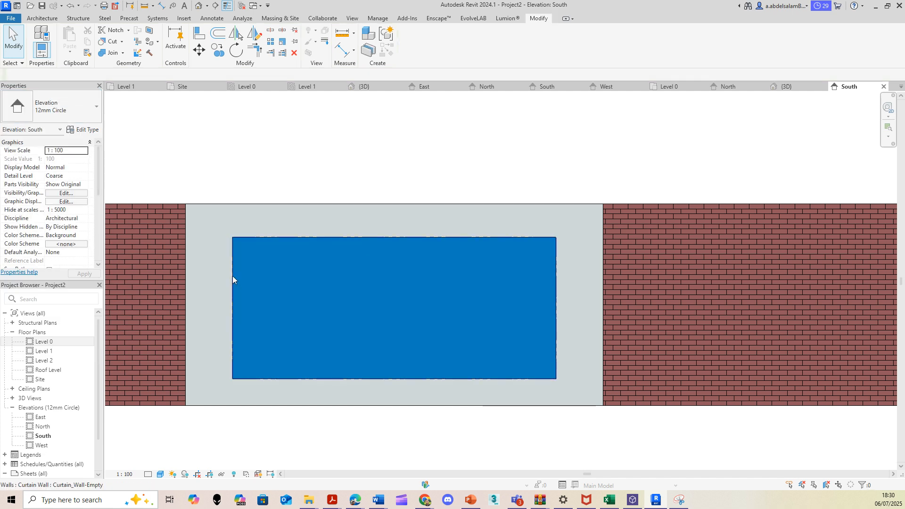
click(160, 475)
click(175, 463)
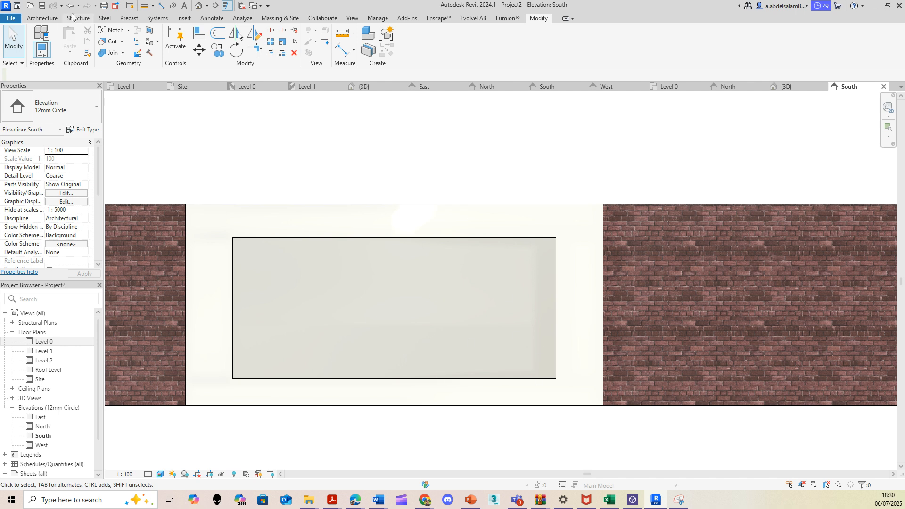
- Add vertical curtain grid lines across all segments of the central curtain wall, spaced 0.3 m apart from its left to right edge
click(56, 19)
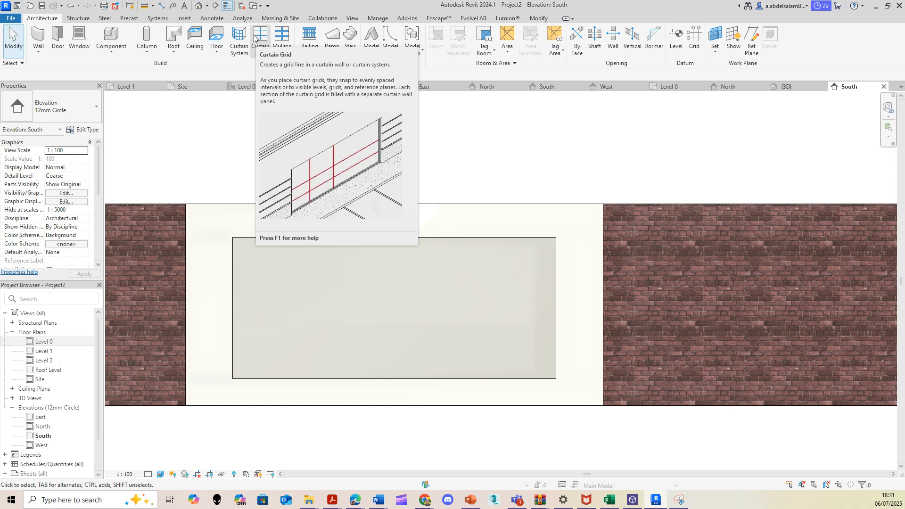
click(239, 40)
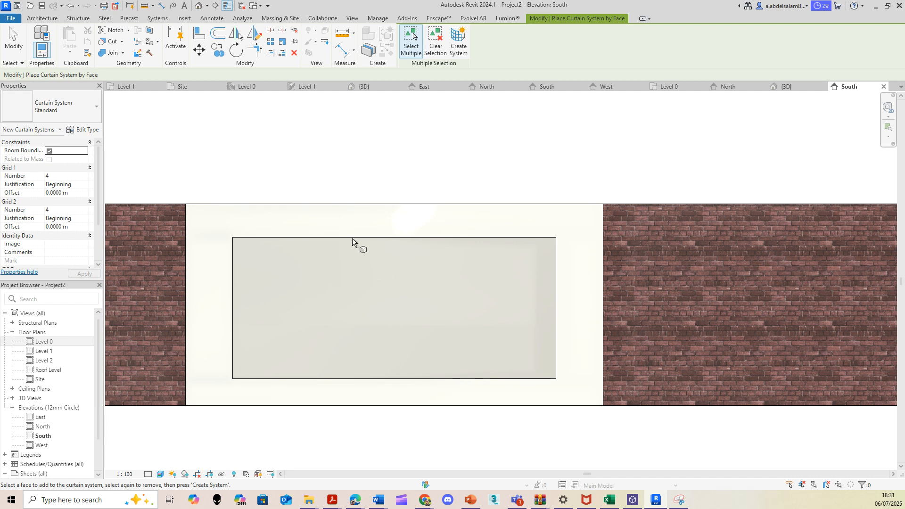
key(Escape)
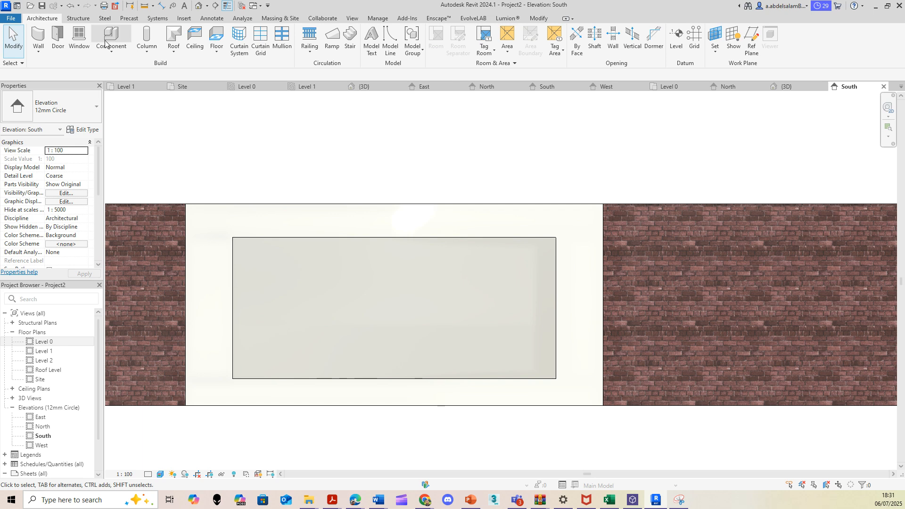
click(262, 40)
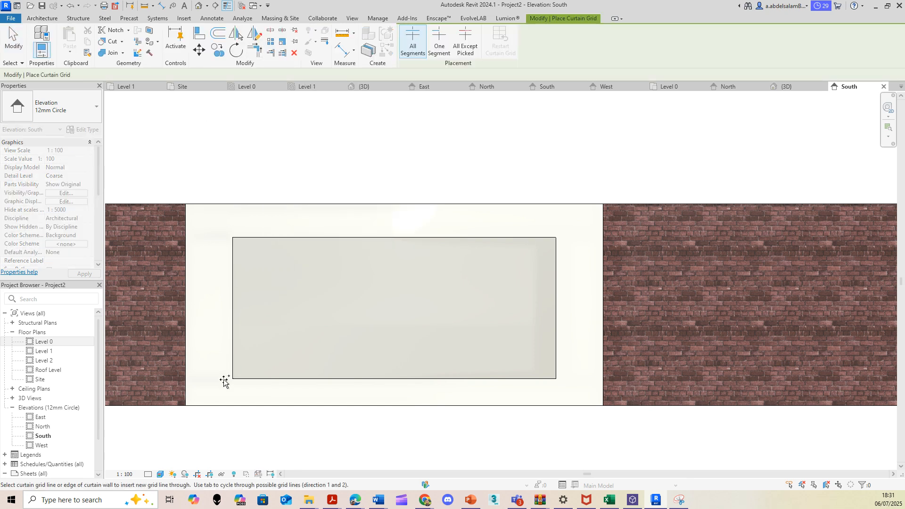
click(253, 379)
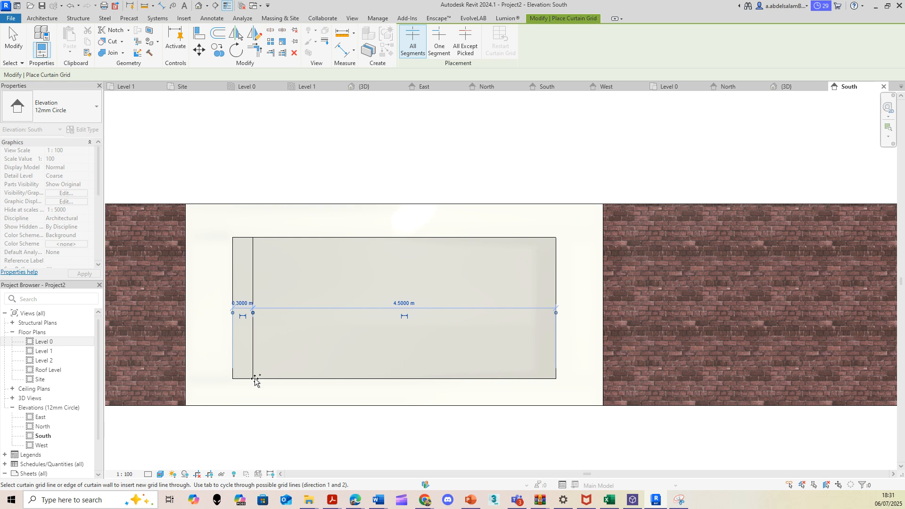
click(273, 379)
click(294, 379)
click(314, 379)
click(333, 379)
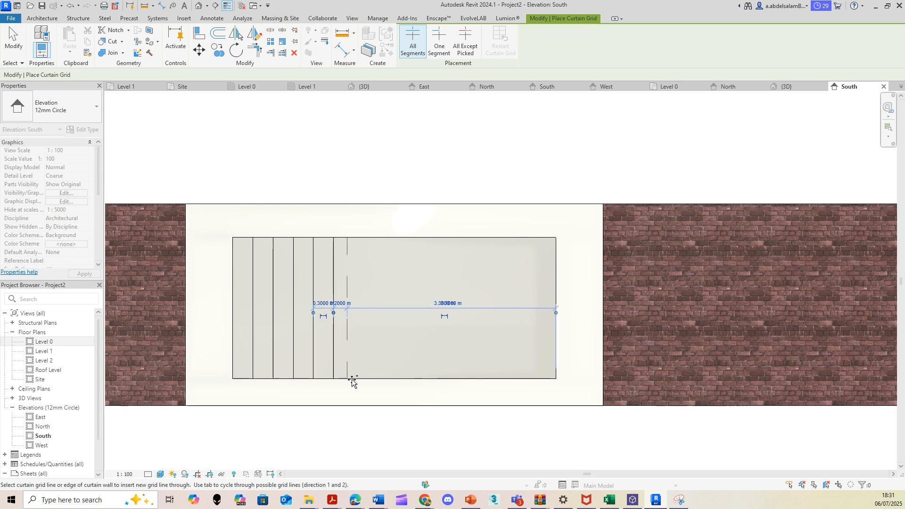
click(354, 380)
click(375, 379)
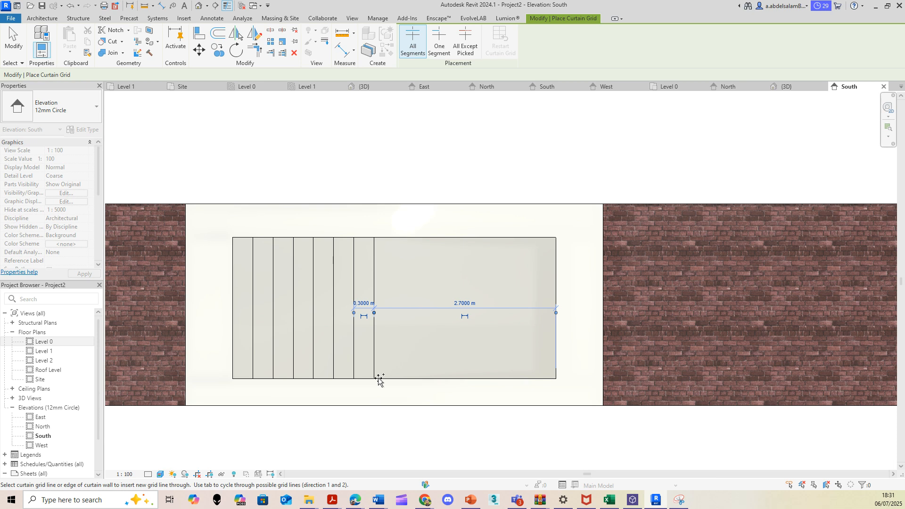
click(394, 379)
click(415, 379)
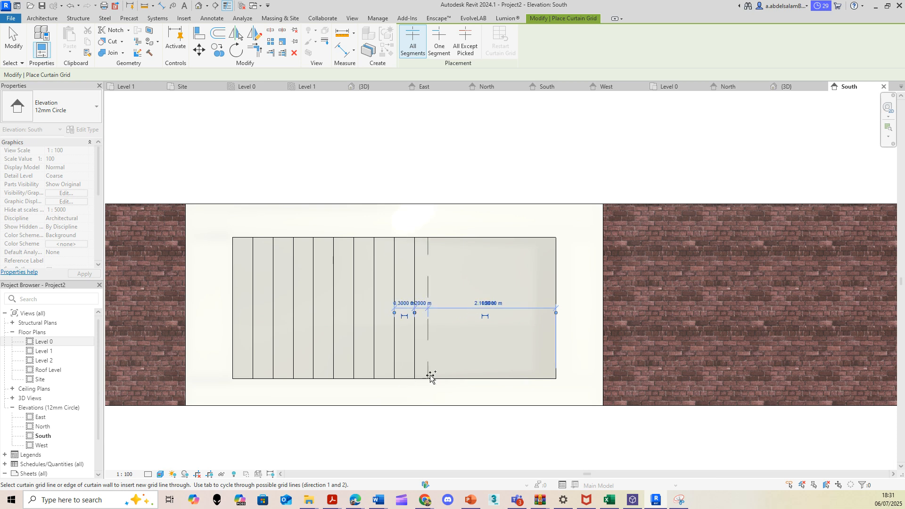
click(435, 377)
click(455, 377)
click(475, 378)
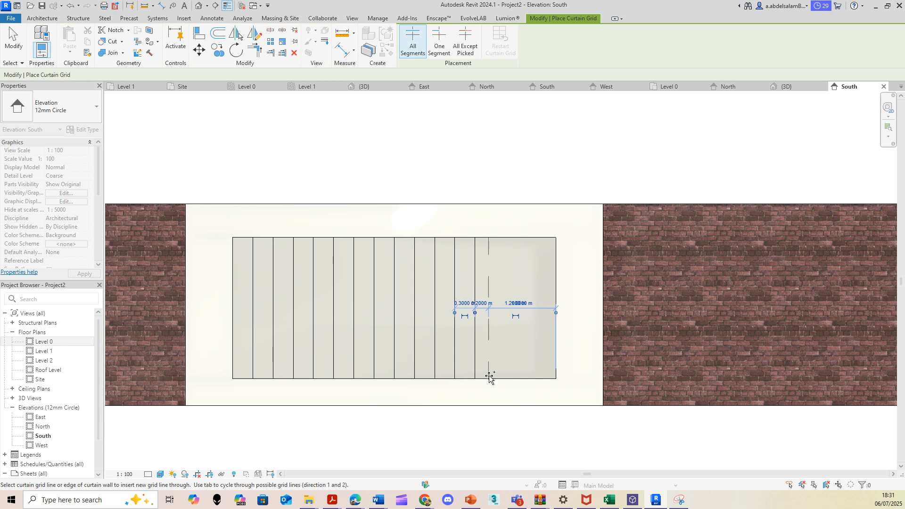
scroll(488, 378, up, 3)
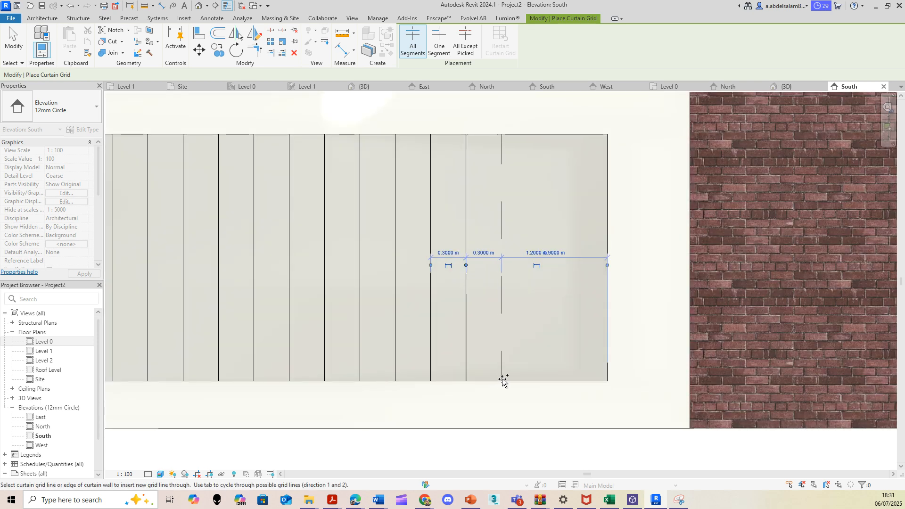
click(501, 380)
click(537, 380)
click(572, 383)
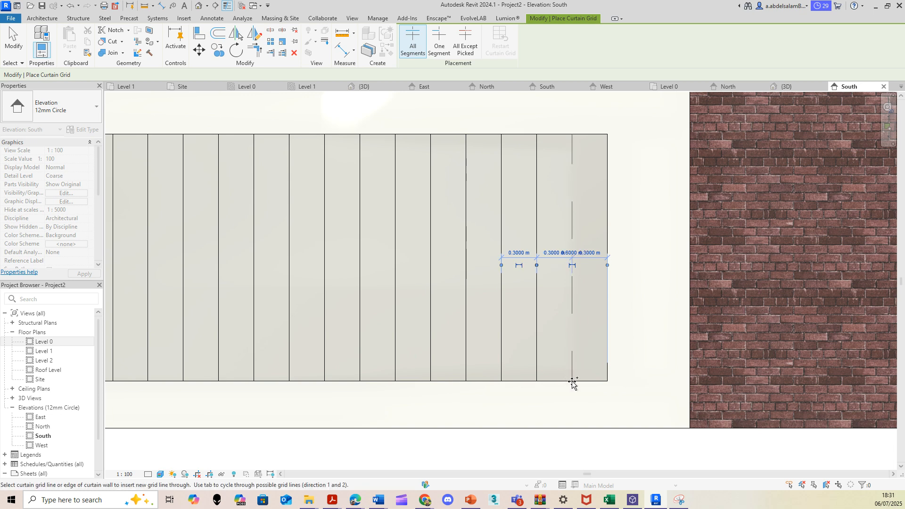
- Add two horizontal curtain grid lines, one 0.4 m below the curtain wall's top edge and one 0.4 m above its bottom edge
scroll(463, 315, down, 5)
scroll(376, 334, up, 4)
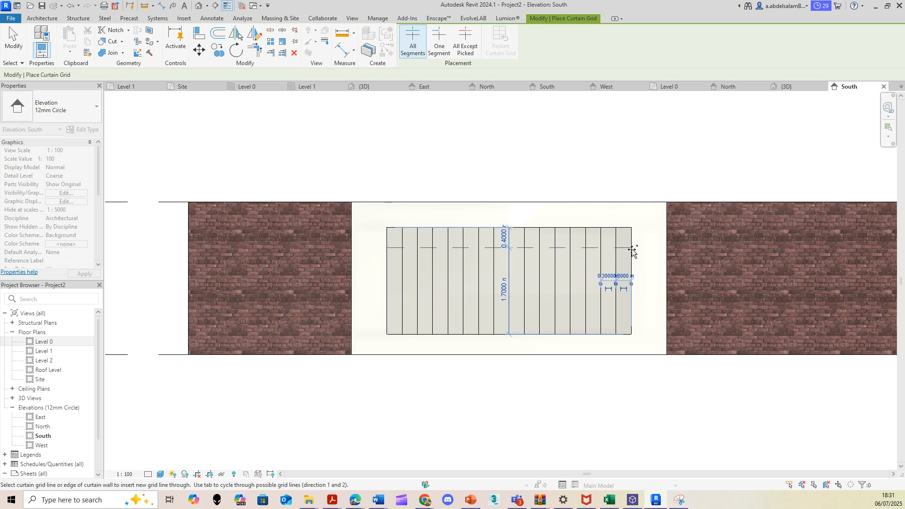
scroll(632, 248, up, 1)
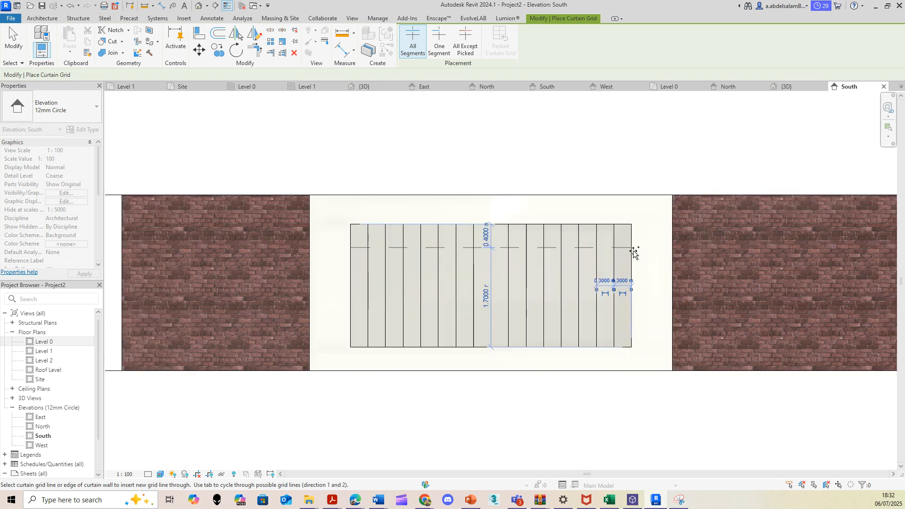
click(632, 249)
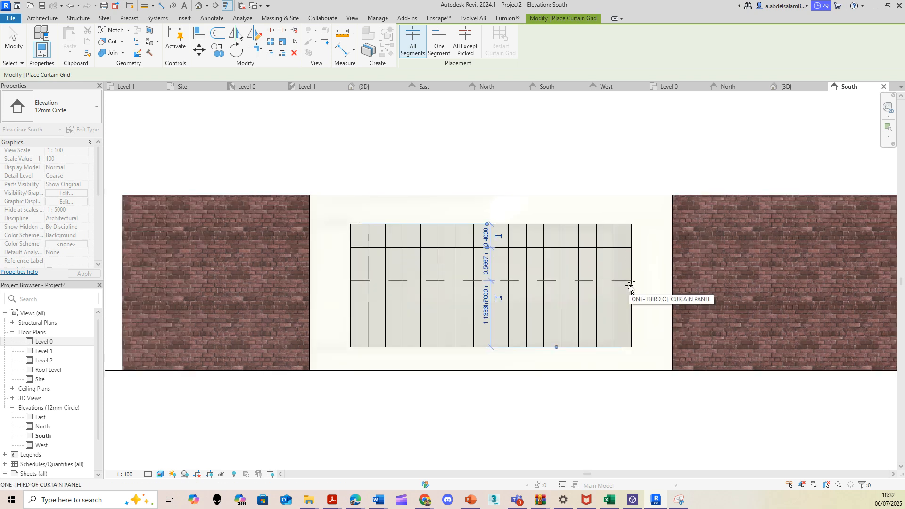
scroll(630, 283, up, 1)
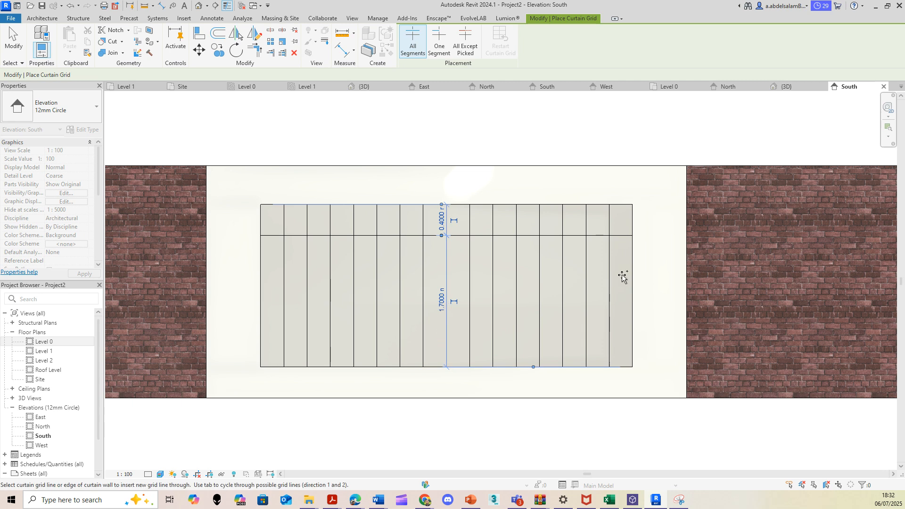
scroll(613, 271, up, 2)
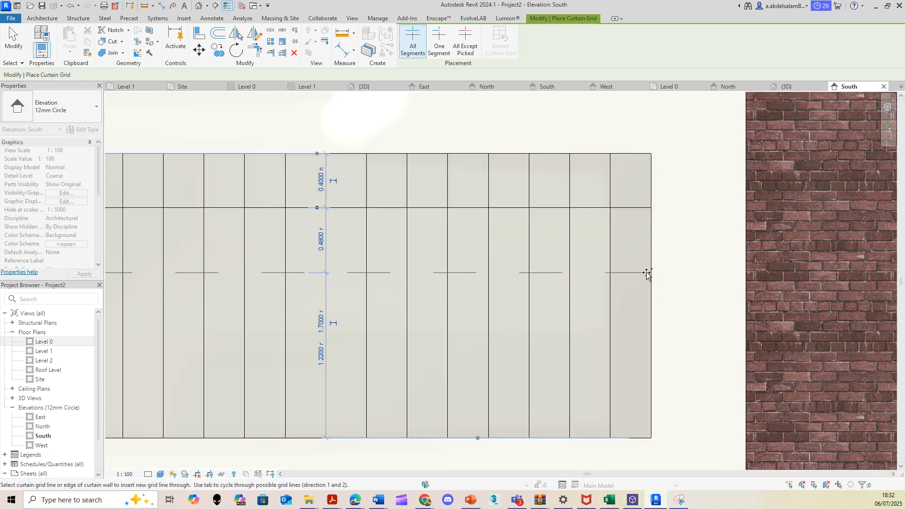
scroll(644, 274, down, 2)
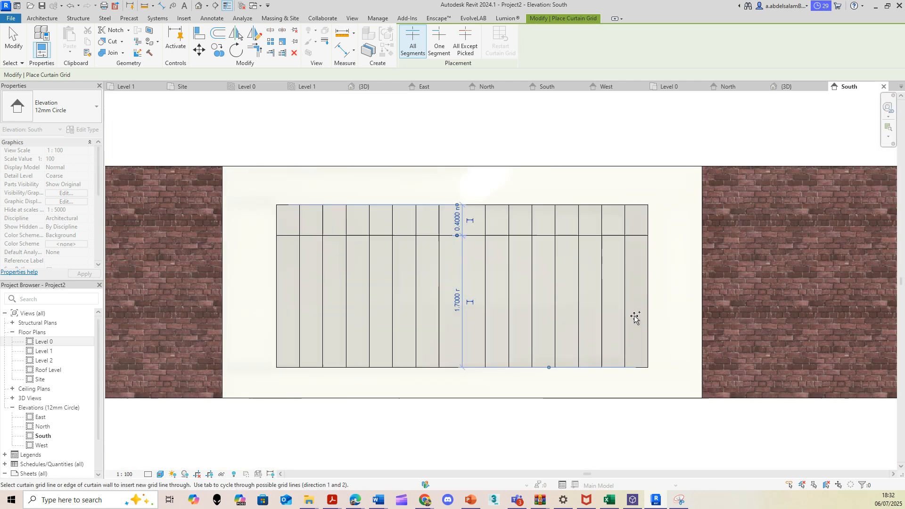
click(647, 337)
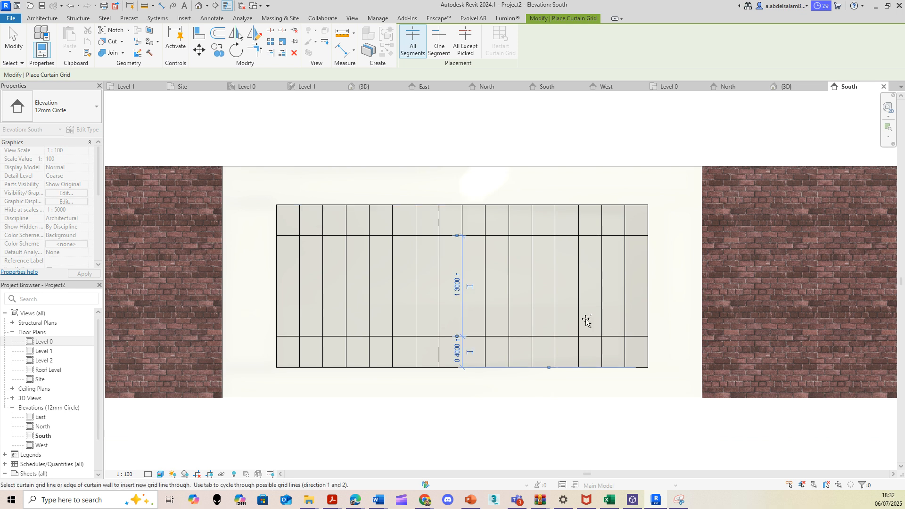
key(Escape)
scroll(345, 302, down, 2)
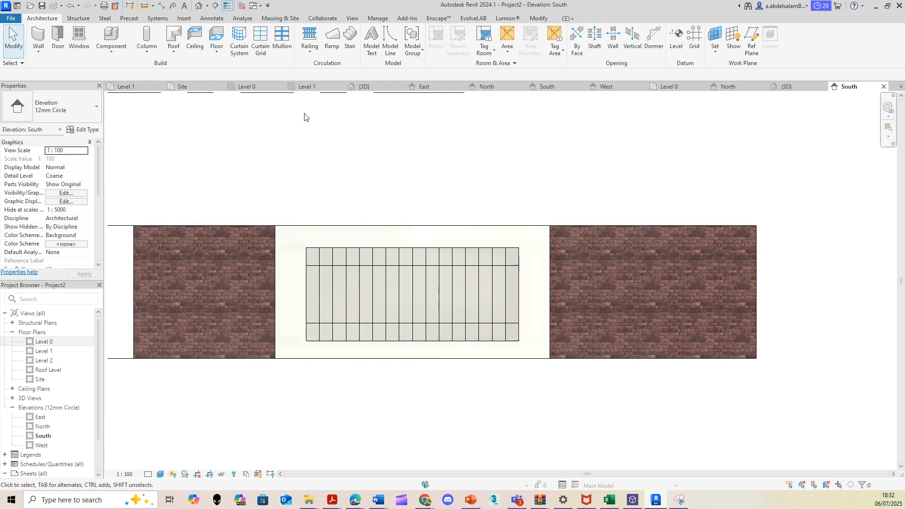
- Place 50x150mm rectangular mullions on the first interior vertical grid line and on the leftmost segment of the upper horizontal grid line
click(282, 39)
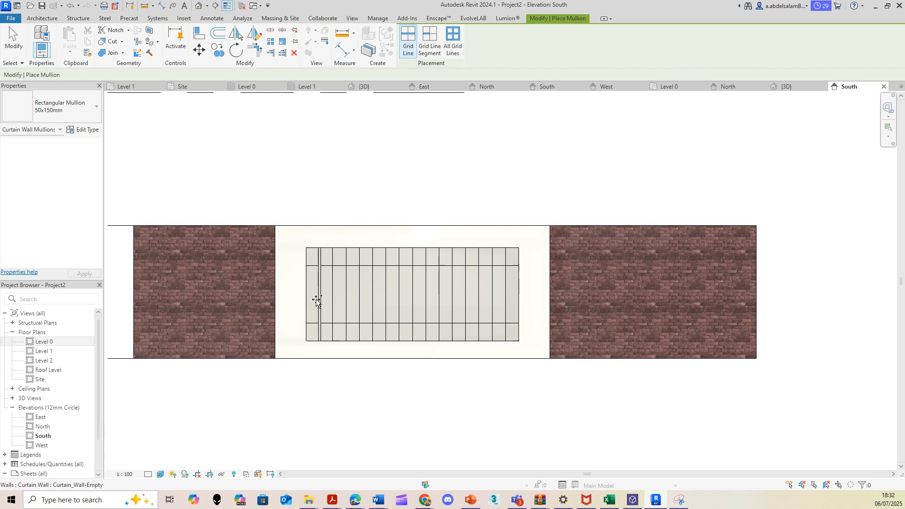
scroll(313, 282, up, 2)
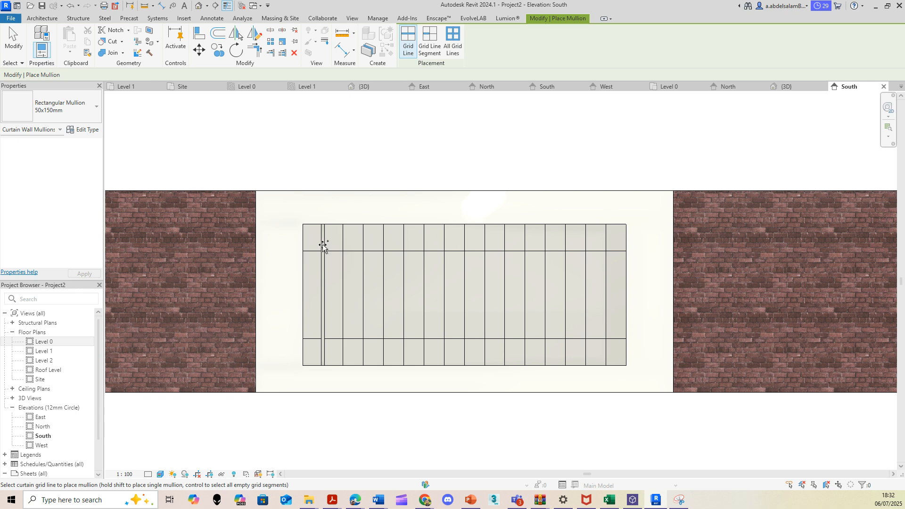
scroll(323, 245, up, 2)
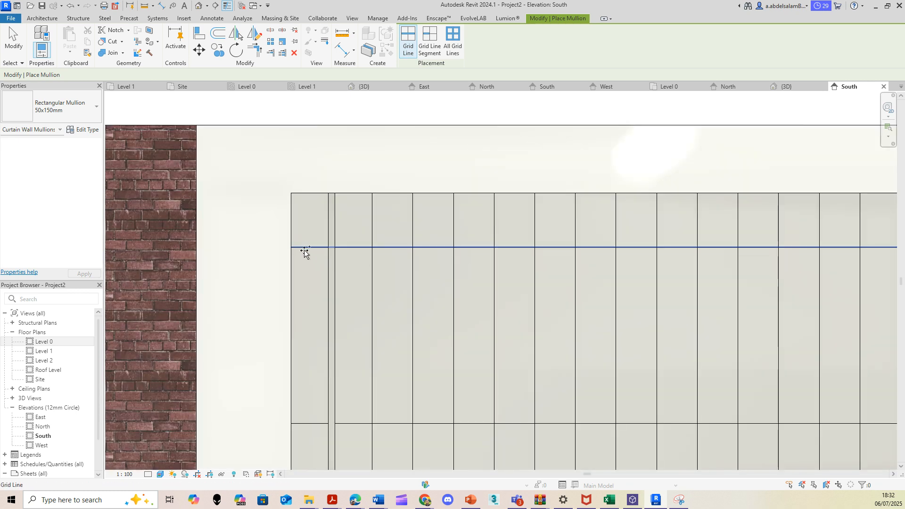
click(430, 44)
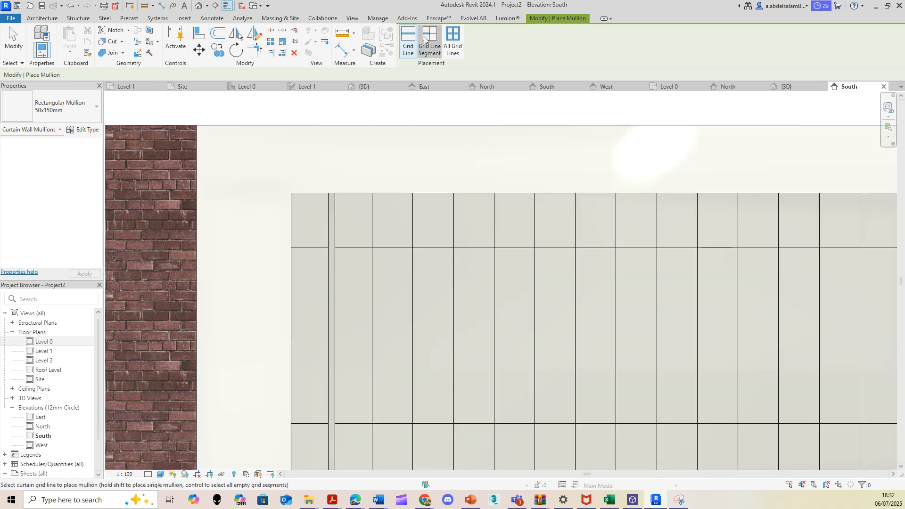
click(308, 247)
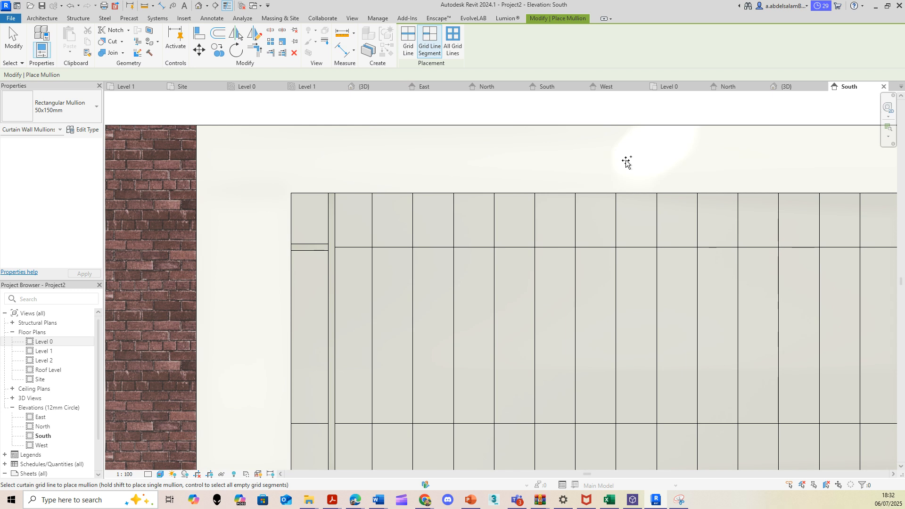
- Place 50x150mm rectangular mullions on all remaining grid lines of the curtain wall at once and end mullion placement
scroll(523, 200, down, 5)
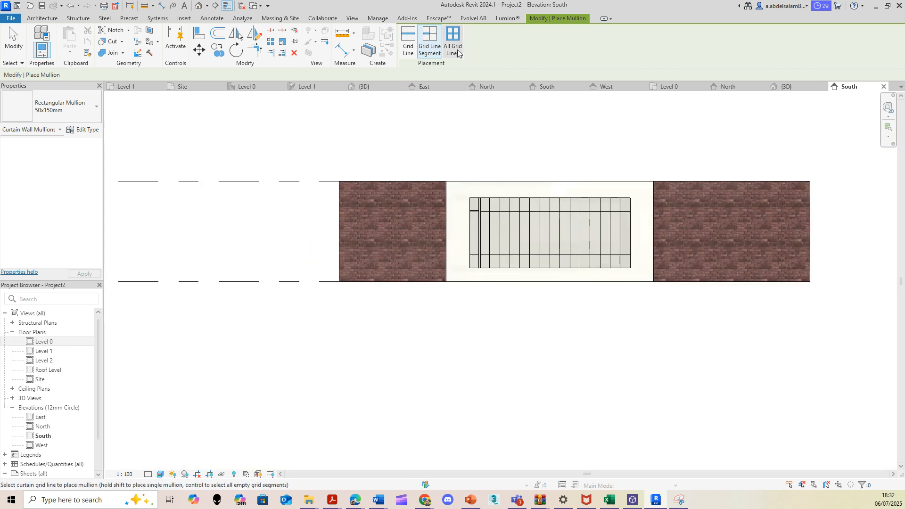
click(456, 37)
click(538, 216)
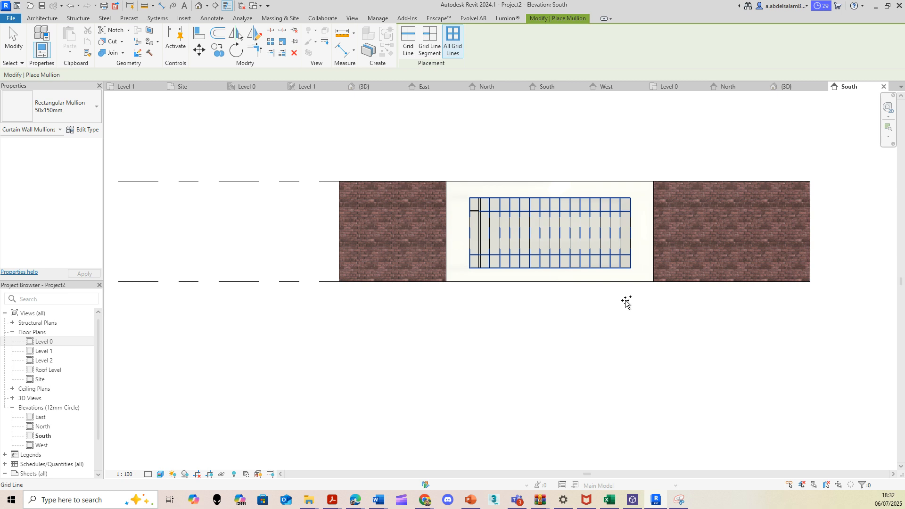
scroll(557, 264, up, 3)
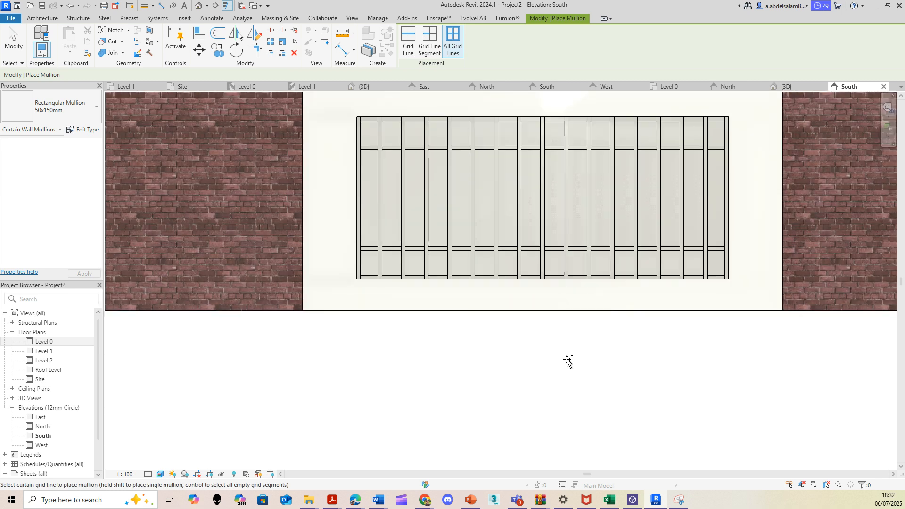
key(Escape)
key(Escape)
scroll(505, 321, down, 3)
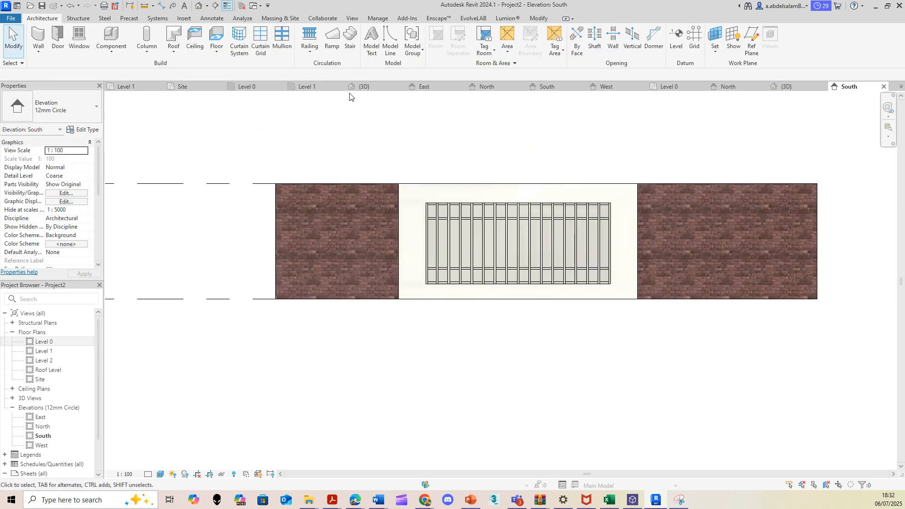
- Open the default 3D view and examine the exterior face of the curtain wall up close
click(199, 6)
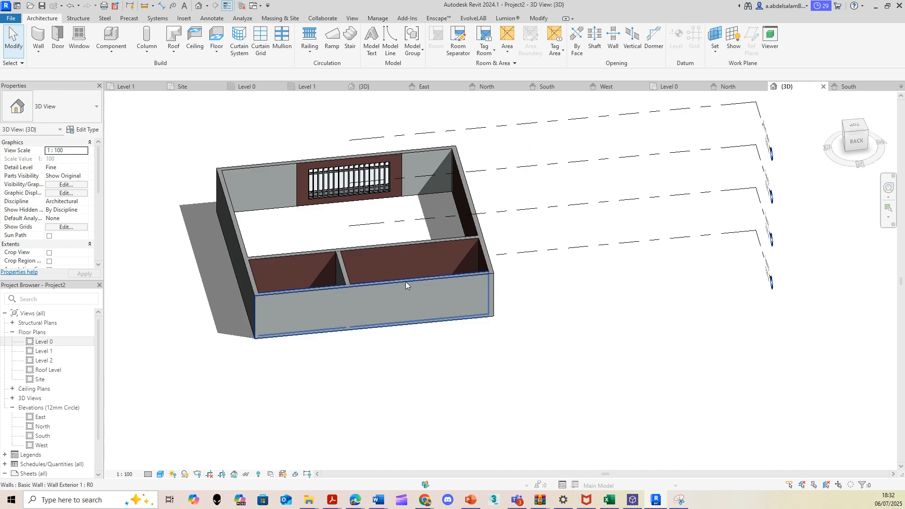
shift+middle_drag(281, 286, 363, 367)
scroll(591, 346, up, 5)
scroll(429, 330, up, 3)
middle_drag(501, 327, 257, 480)
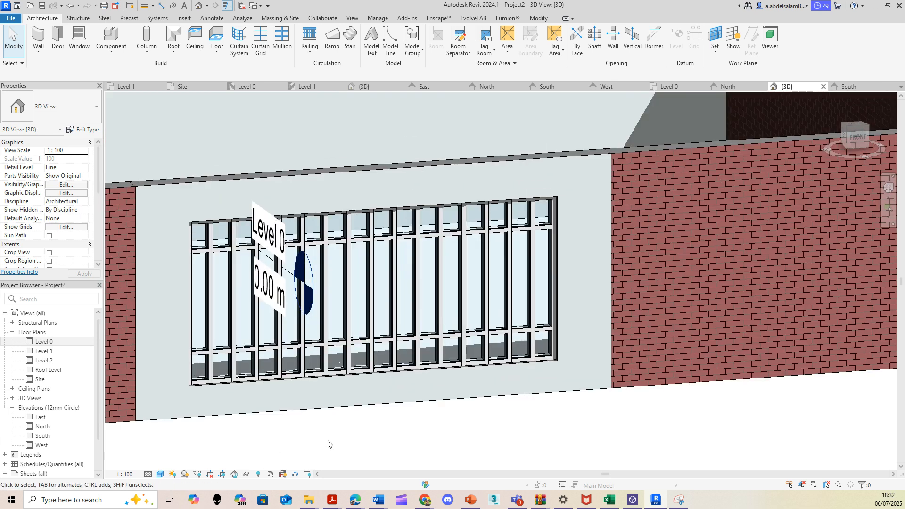
- Try changing one vertical mullion in the curtain wall's middle row to the circular 25mm_Radius type
click(418, 272)
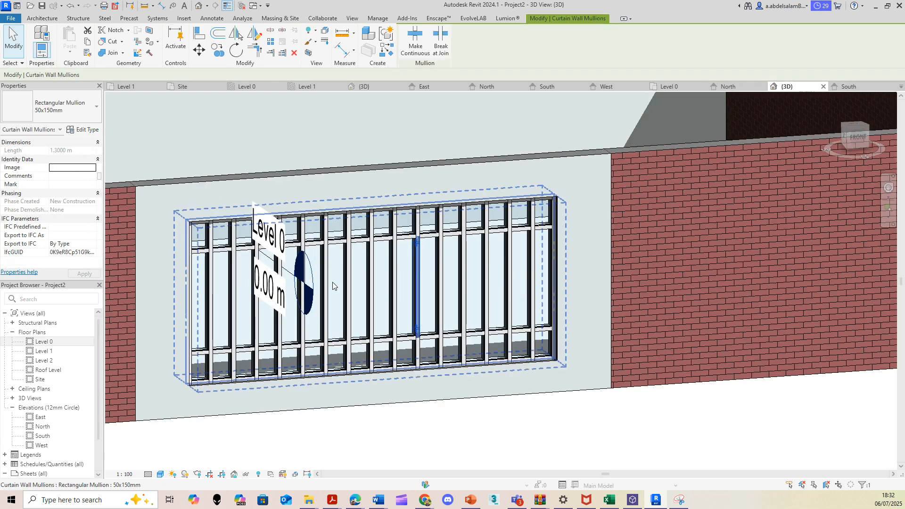
click(86, 117)
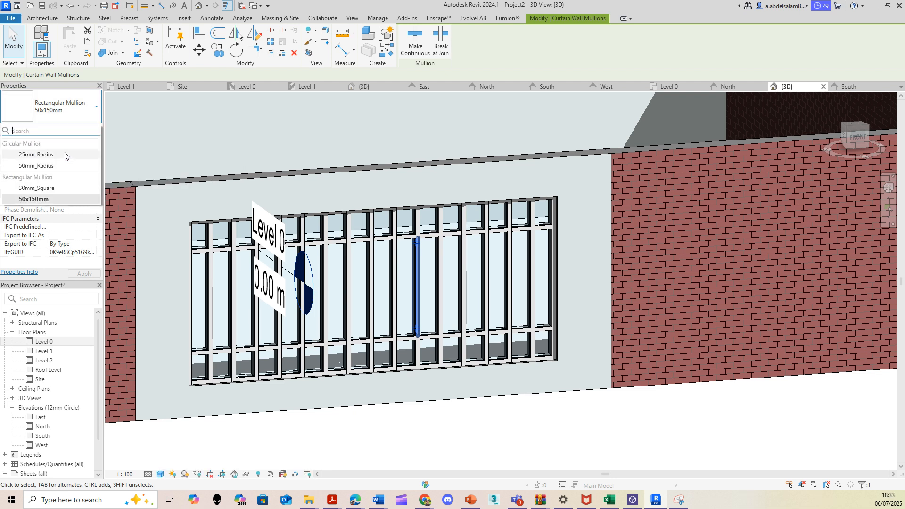
click(65, 155)
click(462, 428)
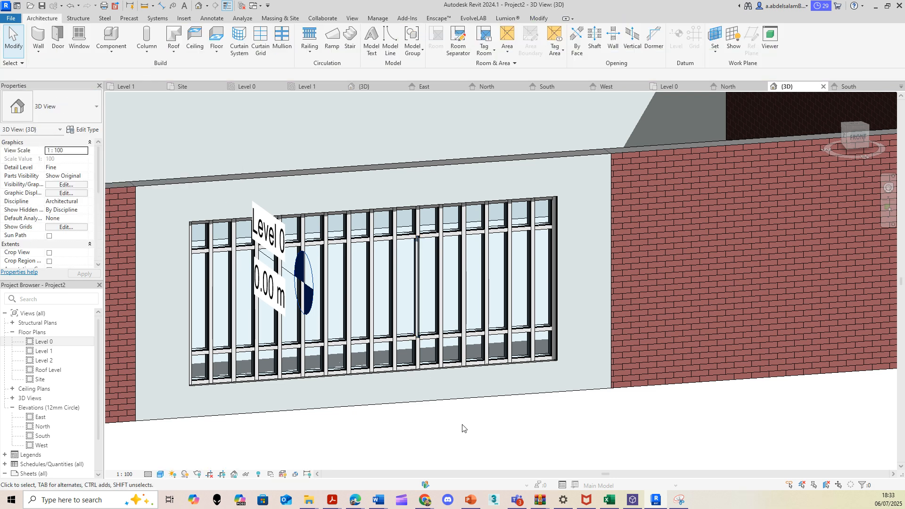
- Edit the 50x150mm rectangular mullion type, setting its width on side 2 to 0.0150 m and reducing its width on side 1 to match
scroll(424, 318, up, 2)
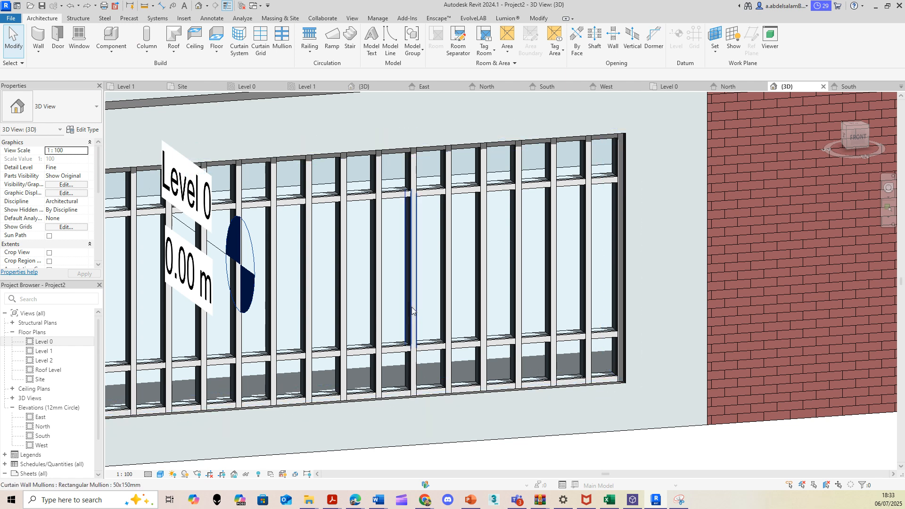
click(412, 307)
click(84, 134)
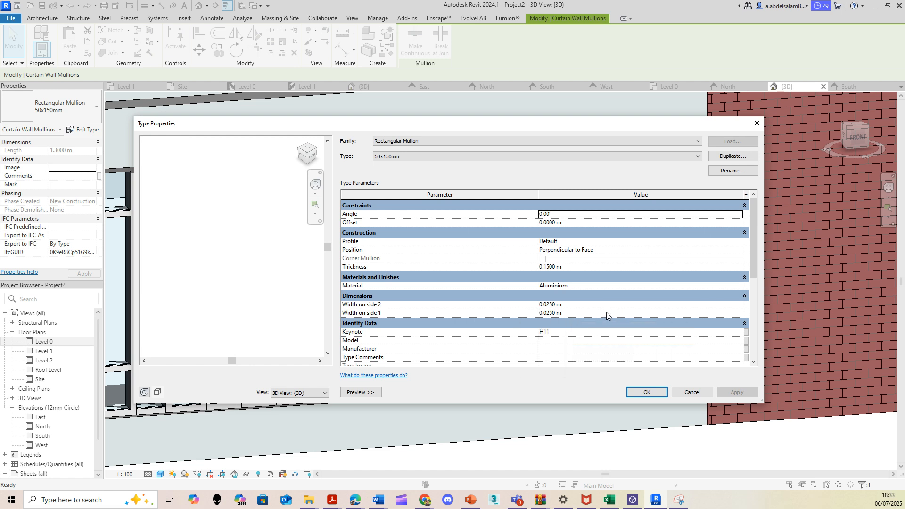
click(566, 305)
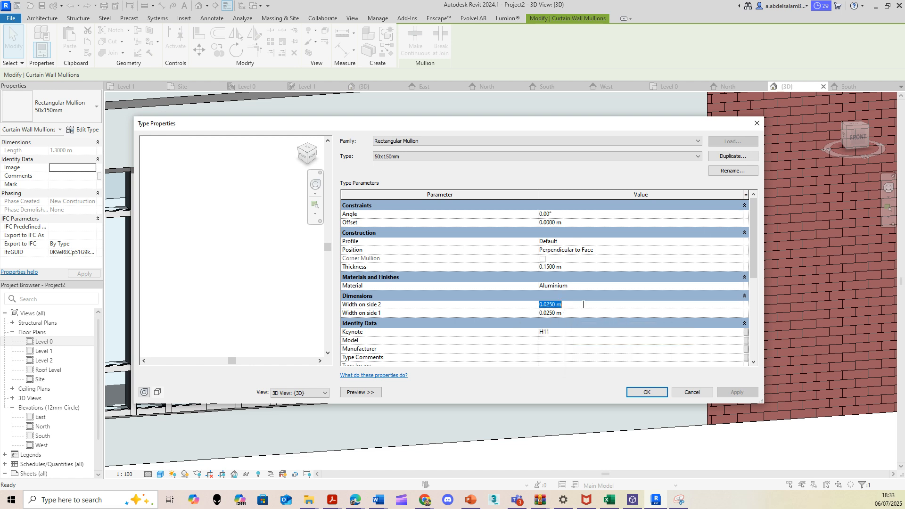
click(552, 305)
key(BackSpace)
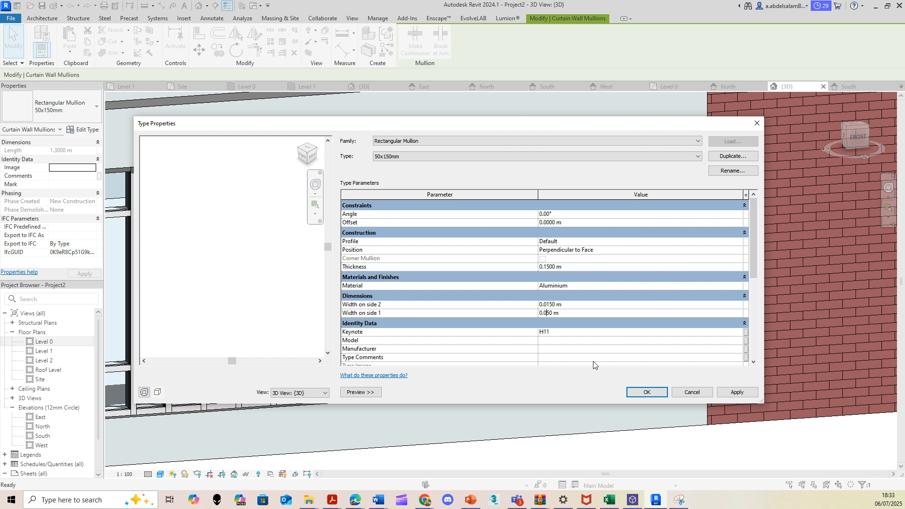
click(647, 392)
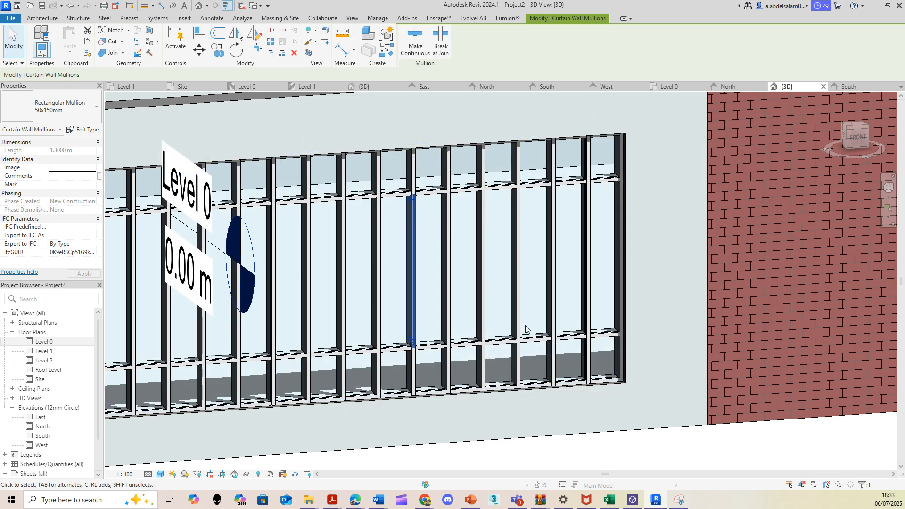
scroll(532, 315, down, 7)
click(510, 396)
- Change one central vertical mullion to the circular 25mm_Radius type after trying the rectangular 30mm_Square type
scroll(487, 386, up, 4)
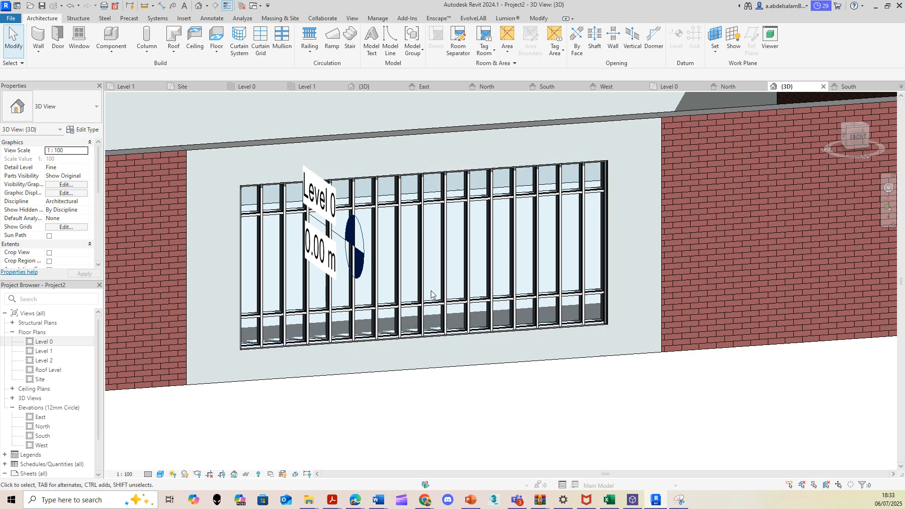
click(445, 271)
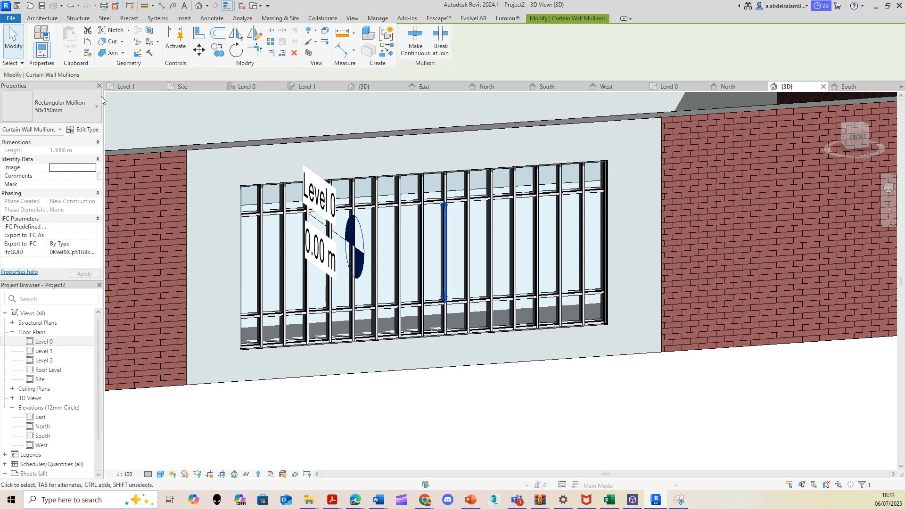
click(97, 103)
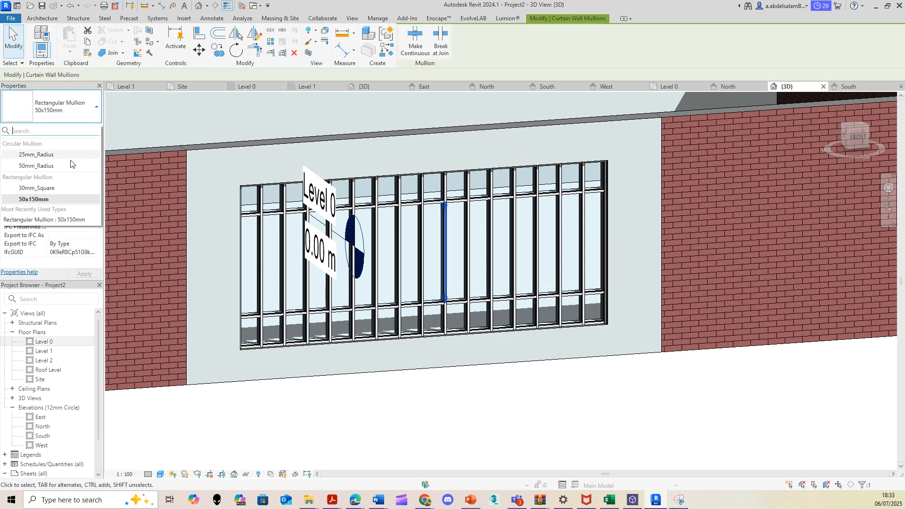
click(64, 188)
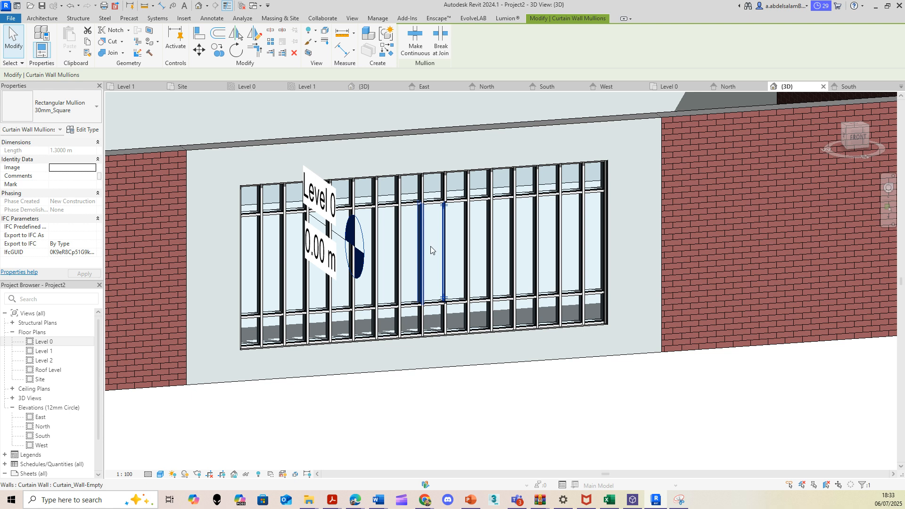
click(71, 112)
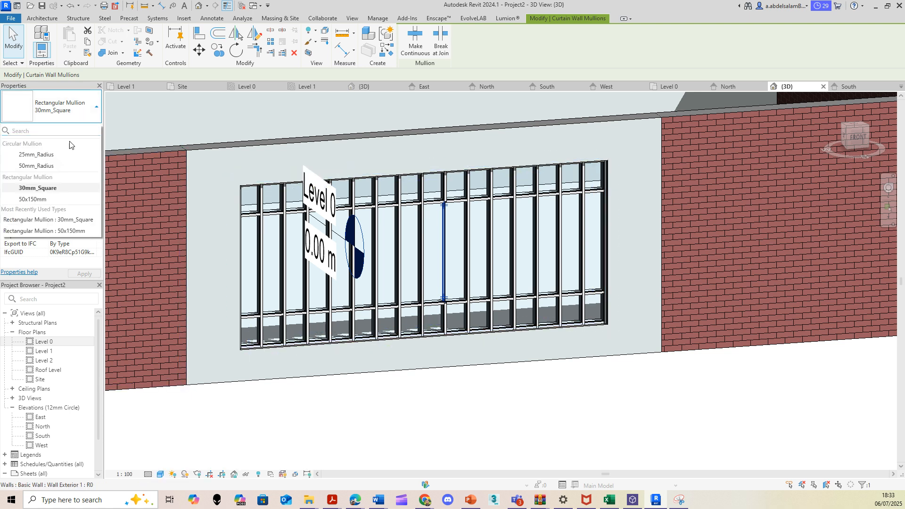
click(66, 155)
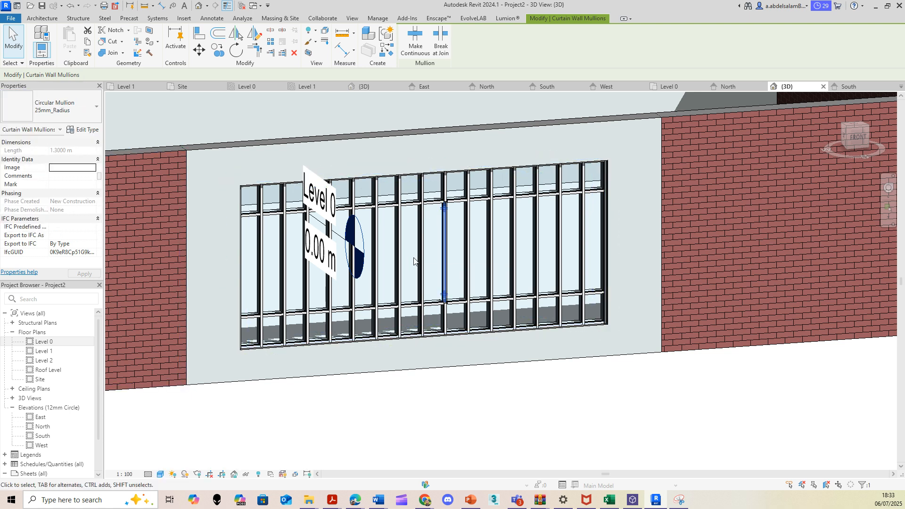
scroll(420, 260, down, 4)
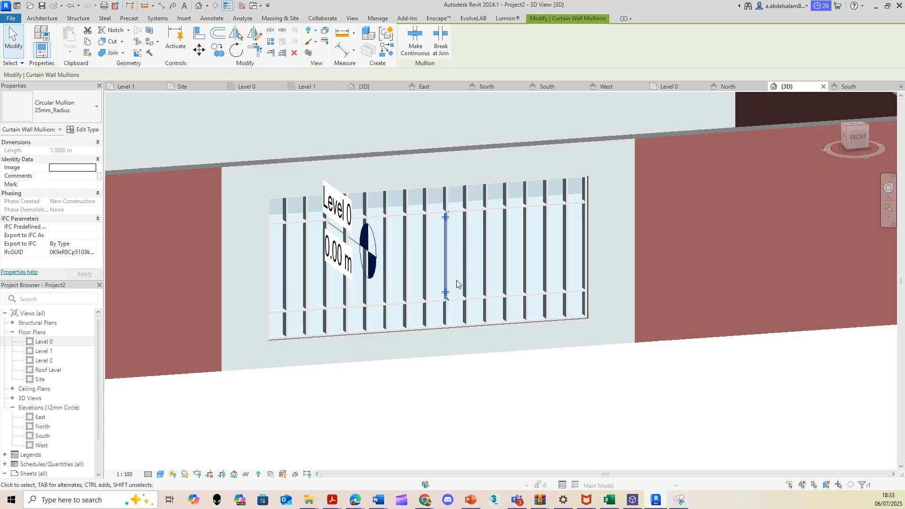
key(Escape)
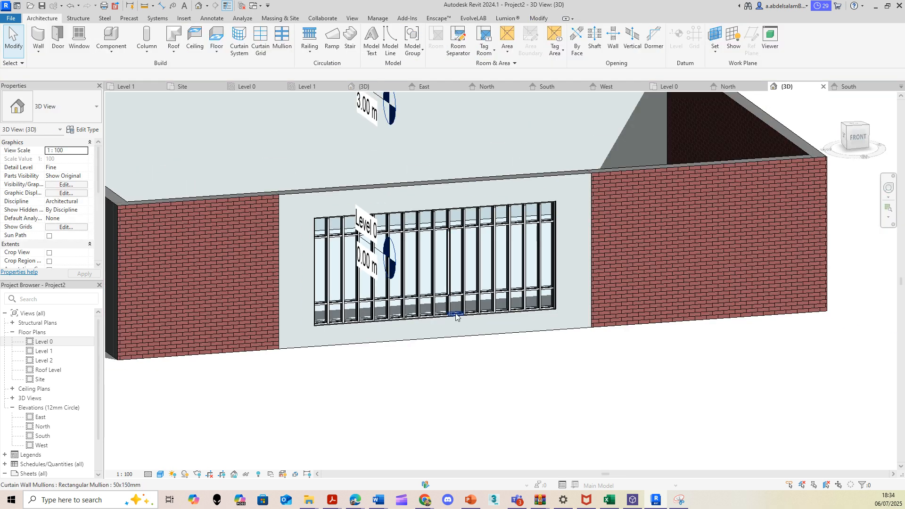
scroll(451, 281, up, 3)
click(448, 281)
right_click(448, 281)
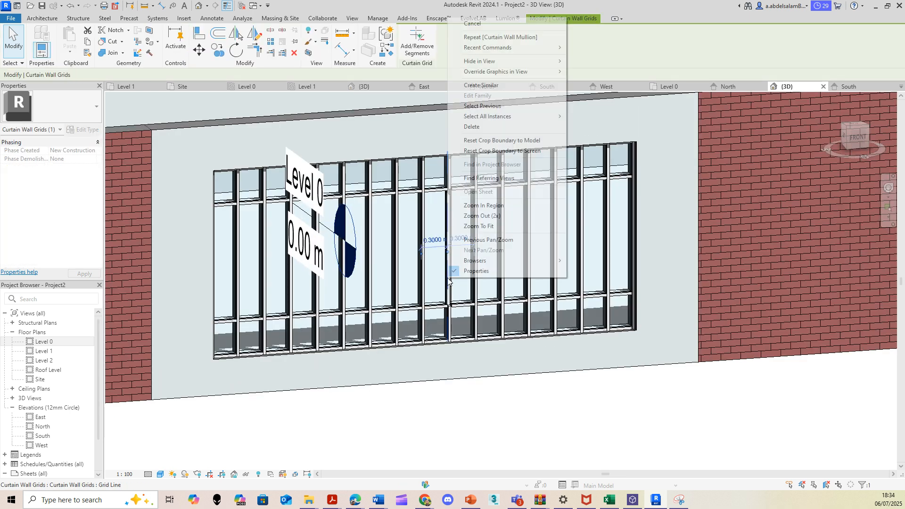
mouse_move(548, 116)
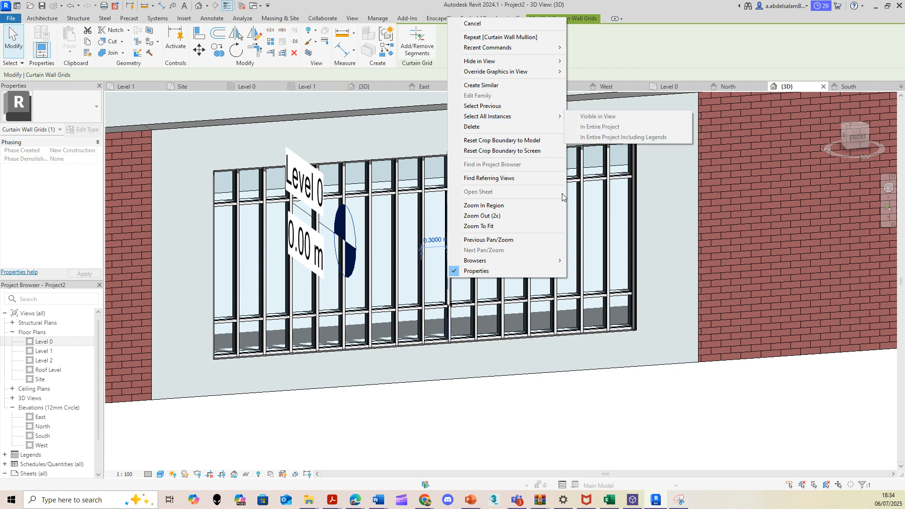
click(529, 422)
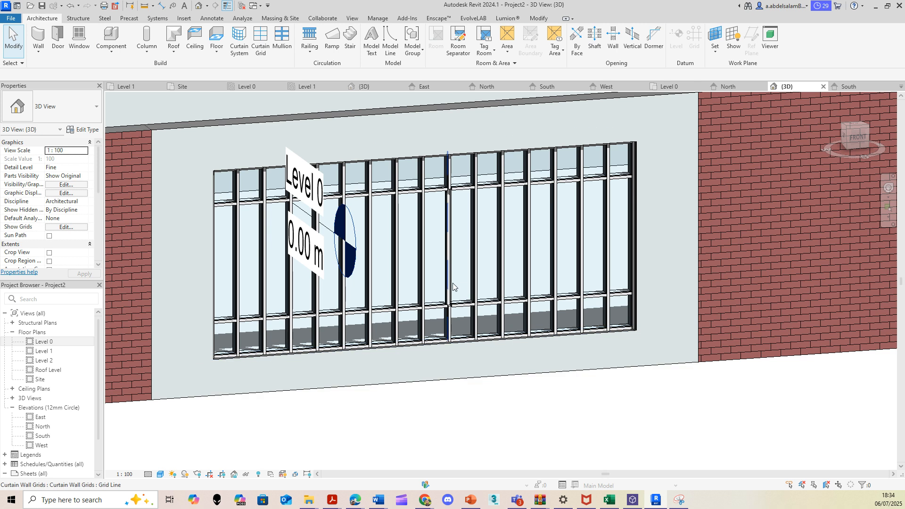
- Change the central circular mullion in the curtain wall back to the rectangular 50x150mm type
key(Tab)
key(Tab)
key(Tab)
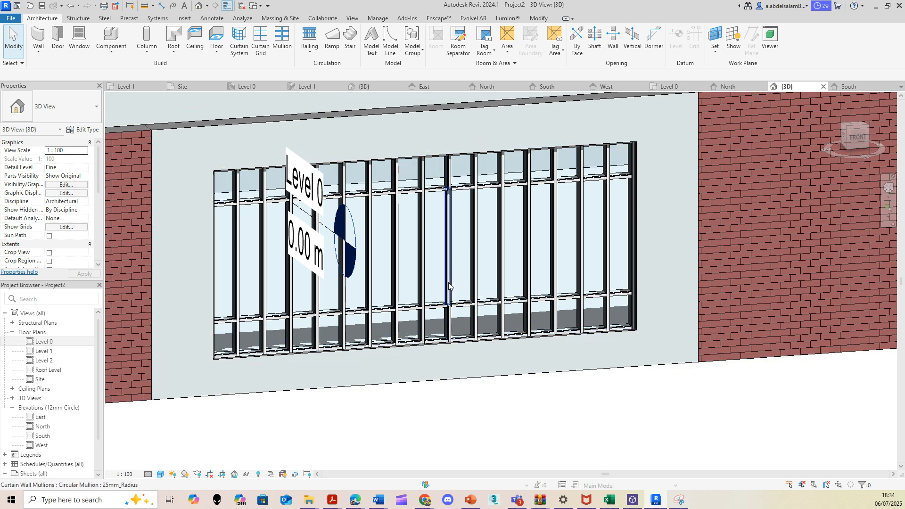
click(450, 282)
right_click(449, 279)
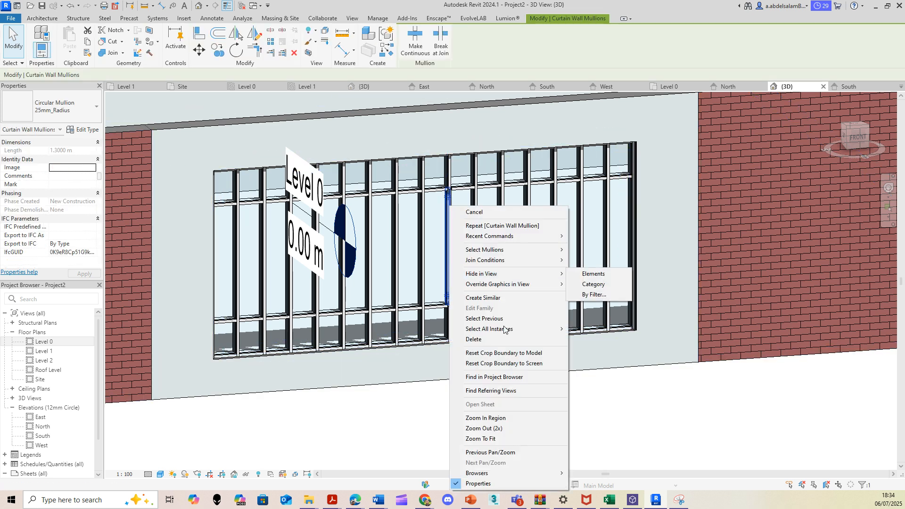
mouse_move(532, 333)
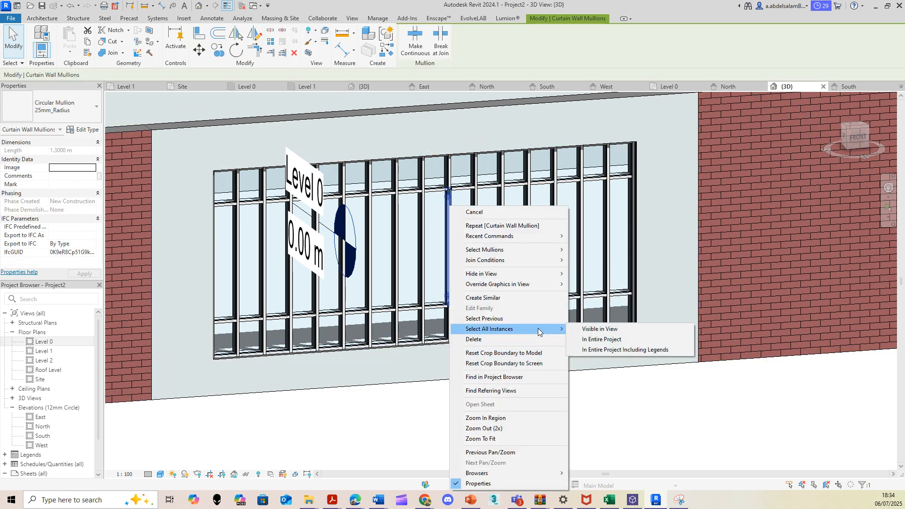
click(592, 330)
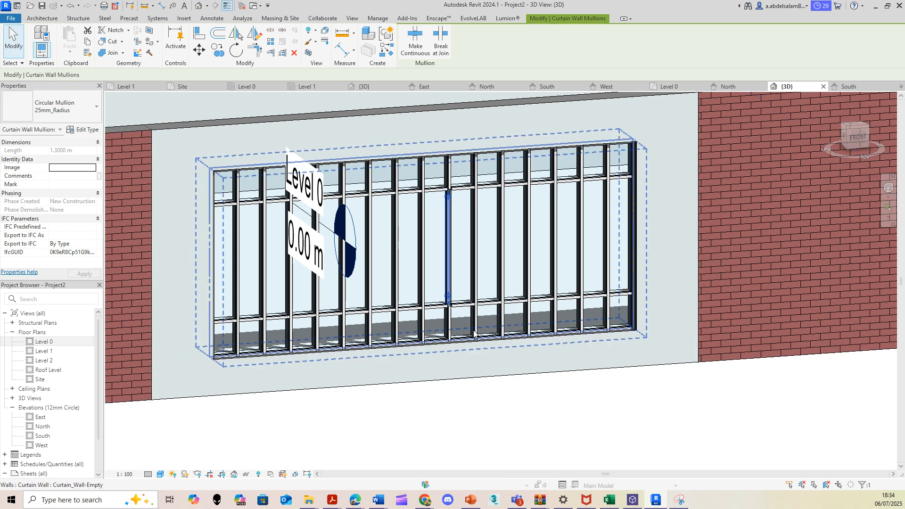
click(75, 116)
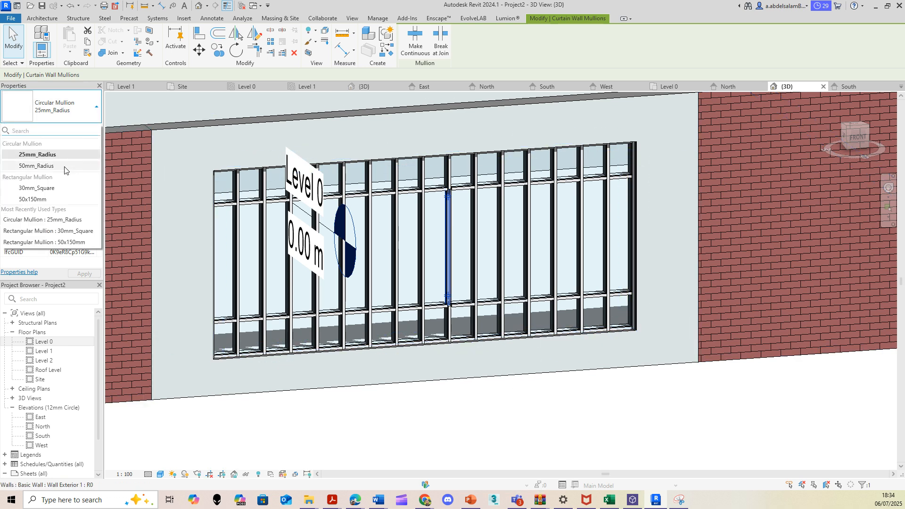
click(496, 424)
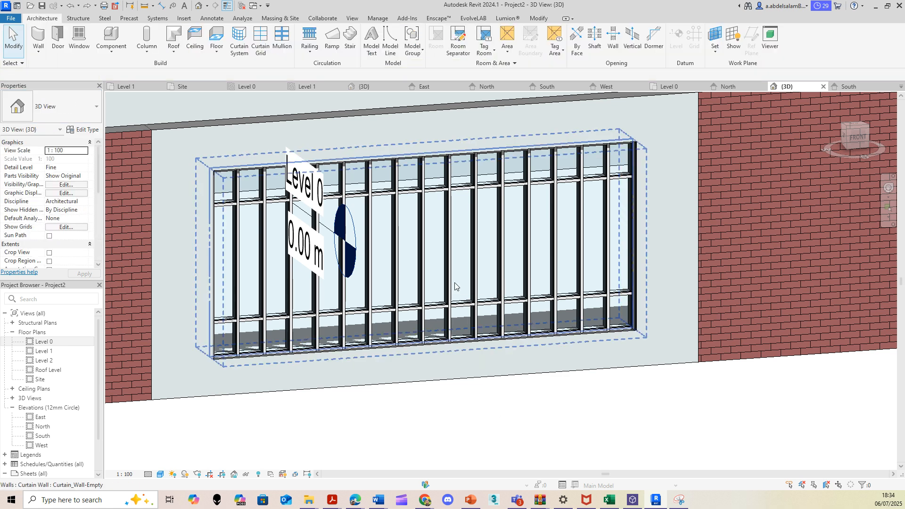
- Select all 50x150mm rectangular mullions in the entire project and change them to the circular 25mm_Radius type
scroll(448, 276, up, 3)
click(449, 259)
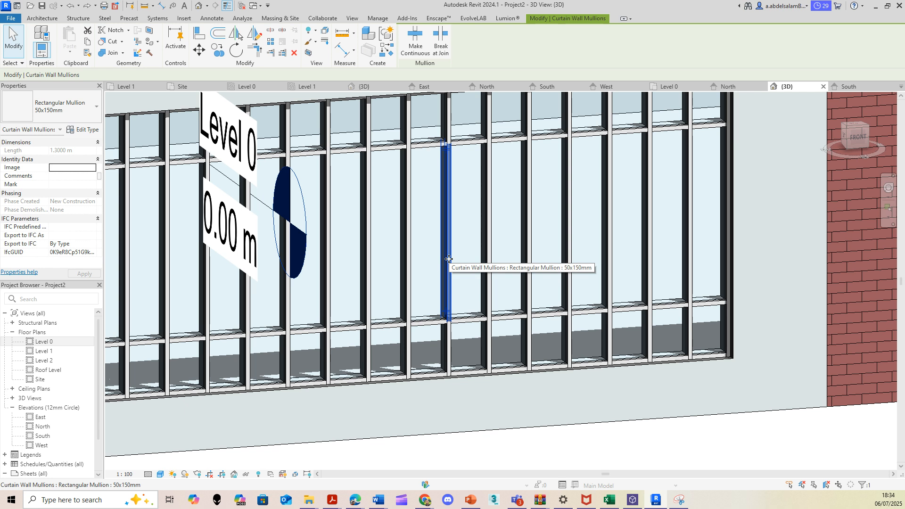
right_click(448, 259)
mouse_move(523, 330)
click(598, 340)
scroll(470, 277, down, 4)
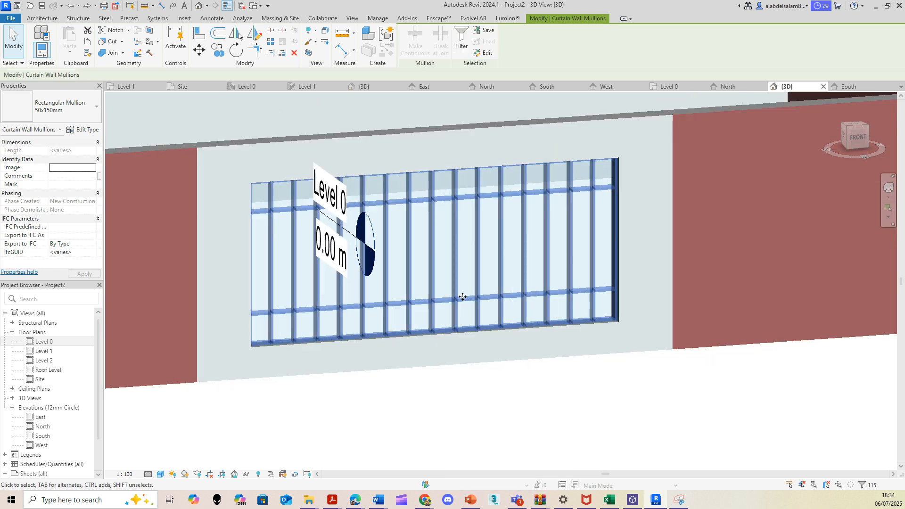
click(83, 116)
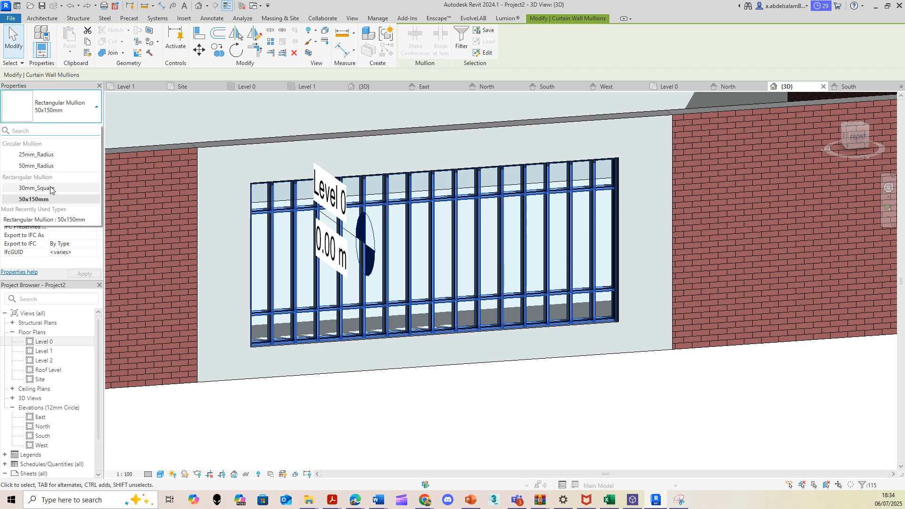
click(53, 155)
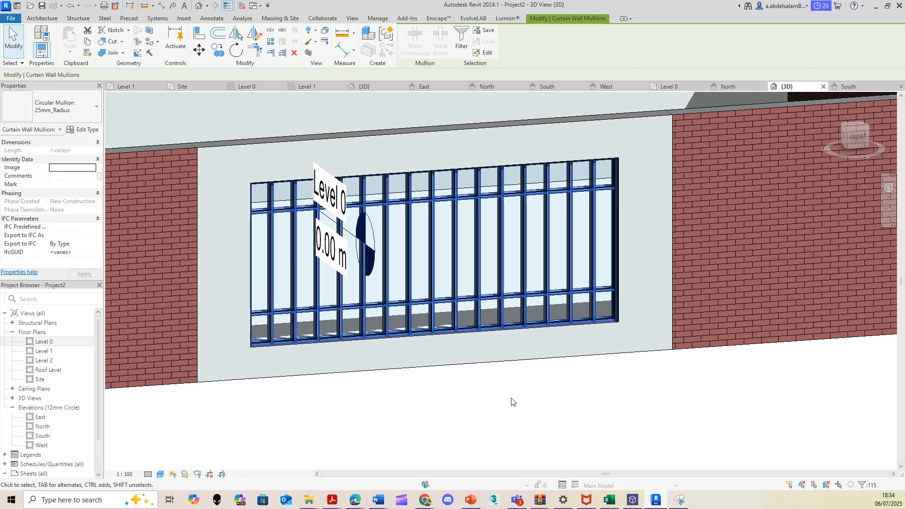
click(503, 386)
scroll(406, 318, down, 3)
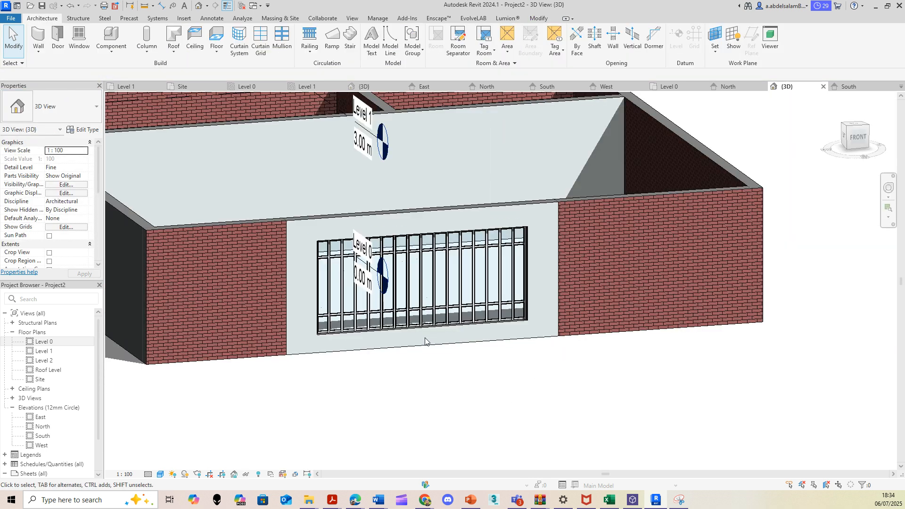
scroll(424, 340, up, 5)
scroll(460, 376, down, 6)
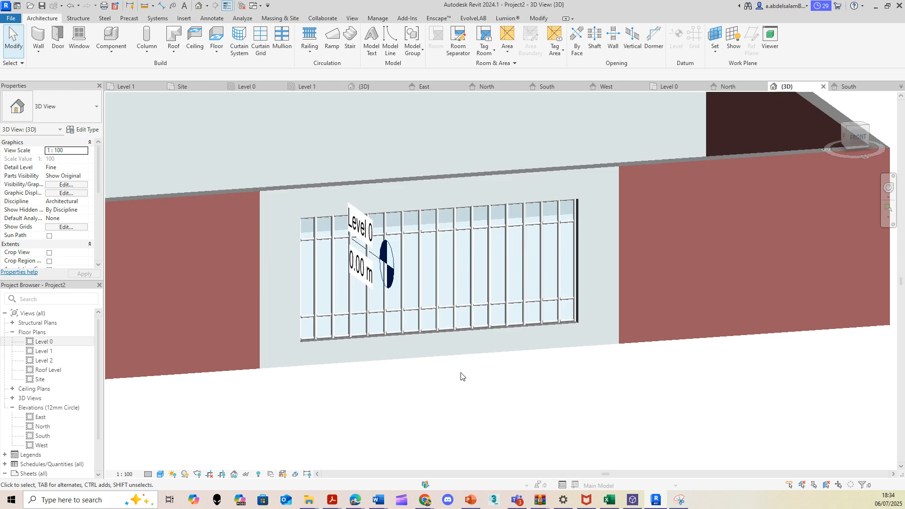
scroll(433, 377, up, 3)
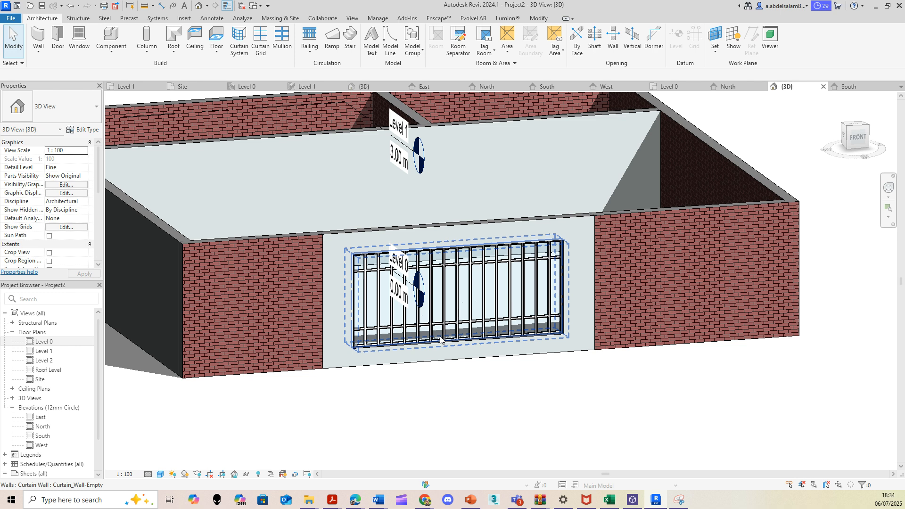
- Change the brick exterior wall on the building's right face to the Curtain_Wall-Empty type
scroll(441, 339, down, 4)
shift+middle_drag(639, 390, 501, 351)
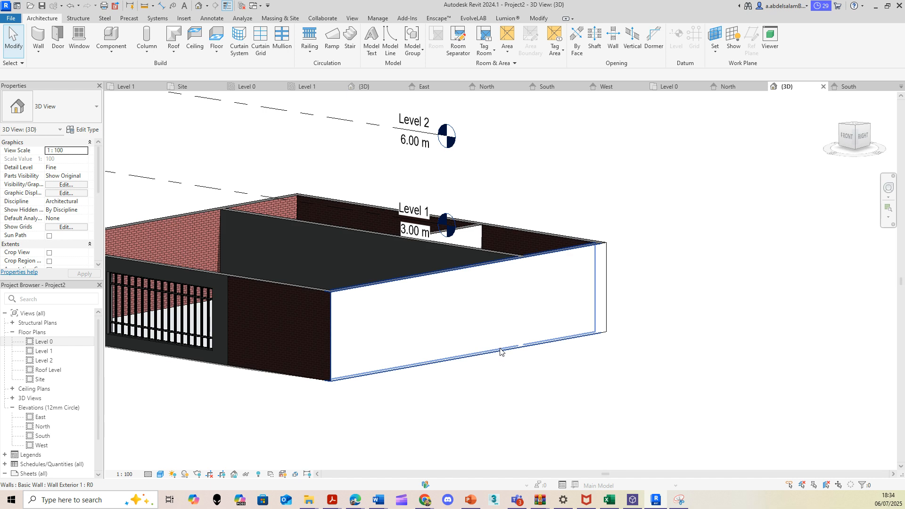
click(500, 351)
click(505, 384)
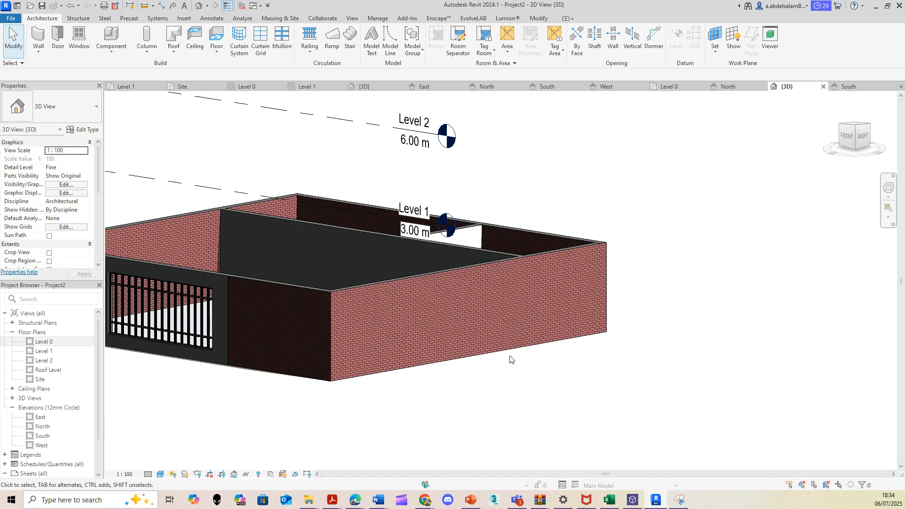
click(511, 354)
shift+middle_drag(476, 387, 647, 369)
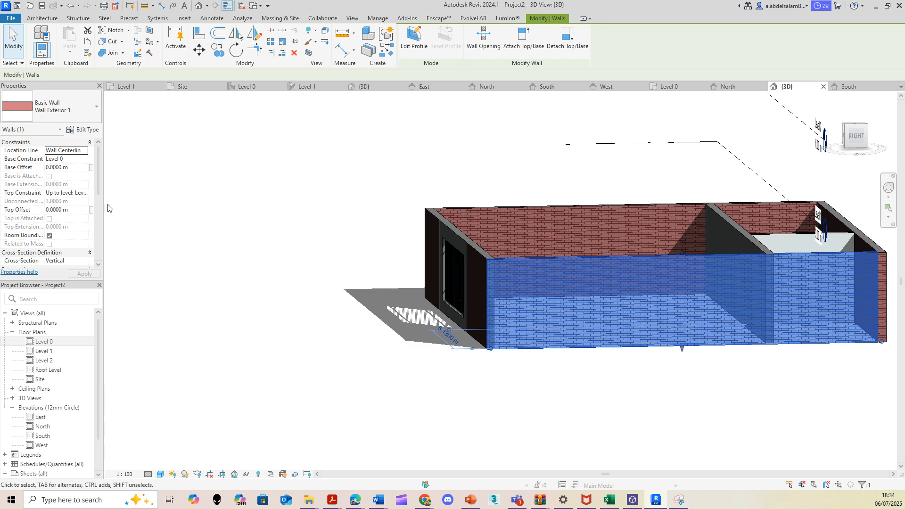
click(71, 111)
scroll(76, 189, down, 3)
scroll(66, 212, down, 5)
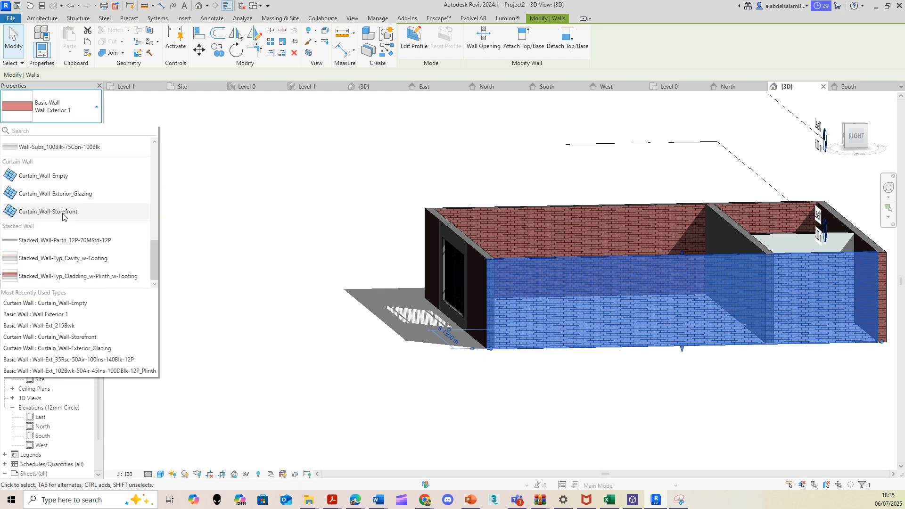
click(82, 176)
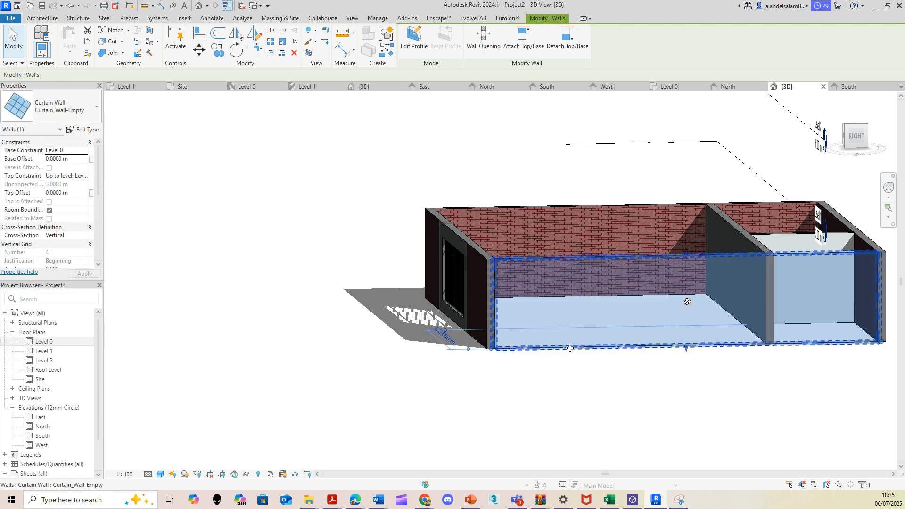
click(684, 395)
- In the Curtain_Wall-Empty type properties, set the vertical mullions' interior, border 1 and border 2 types to Circular Mullion : 25mm_Radius
shift+middle_drag(689, 390, 648, 298)
click(640, 257)
click(84, 129)
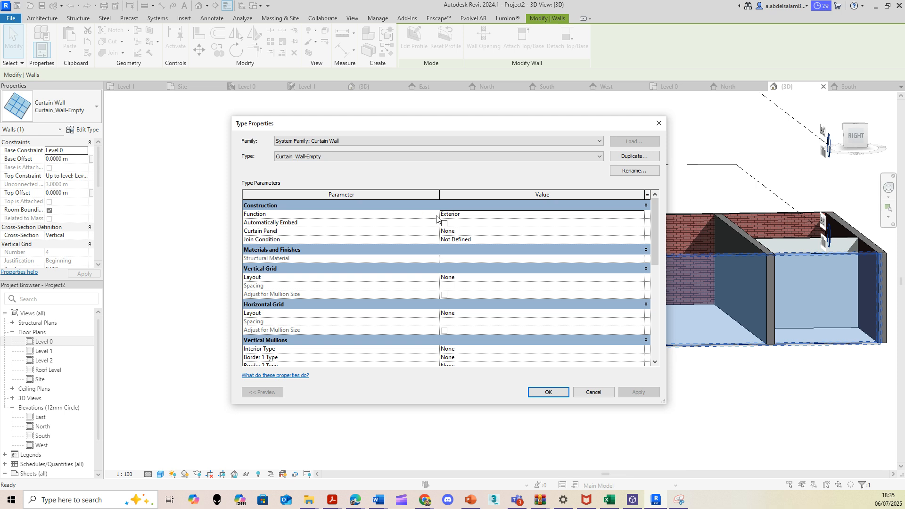
scroll(501, 305, down, 1)
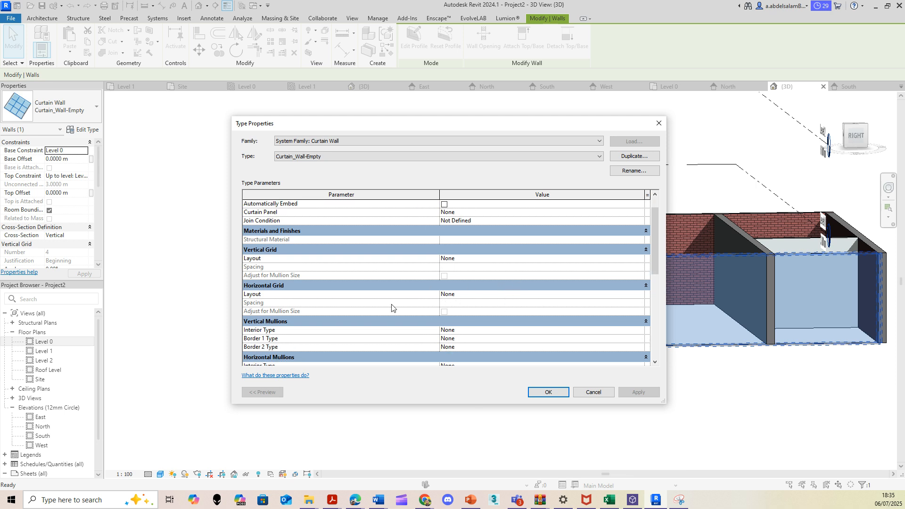
drag(425, 119, 299, 66)
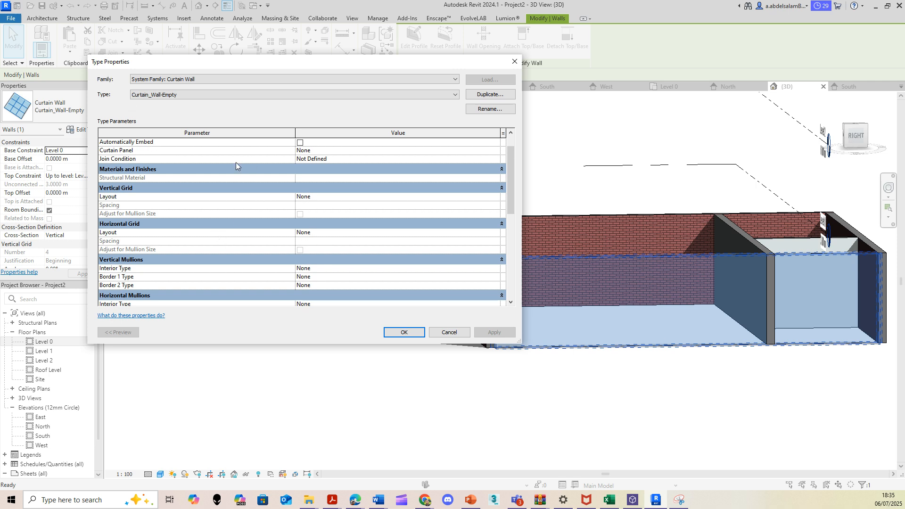
scroll(302, 191, down, 1)
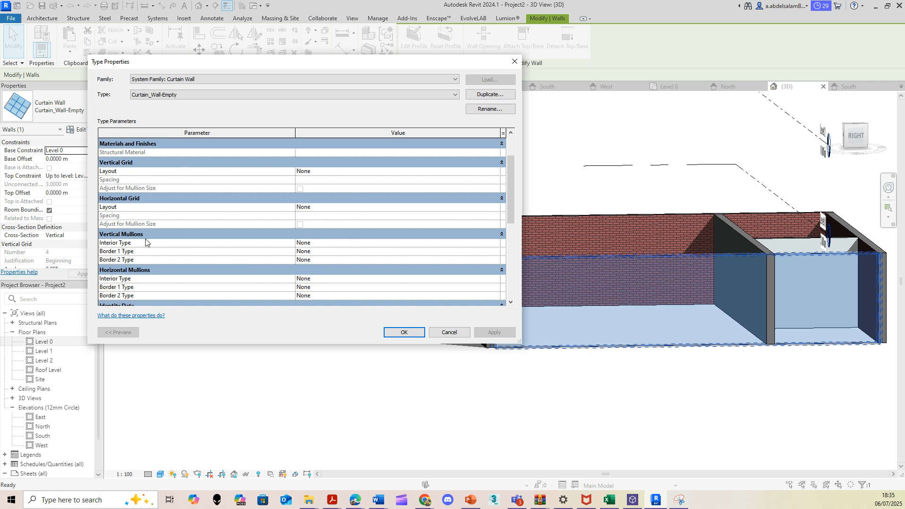
click(491, 243)
click(495, 243)
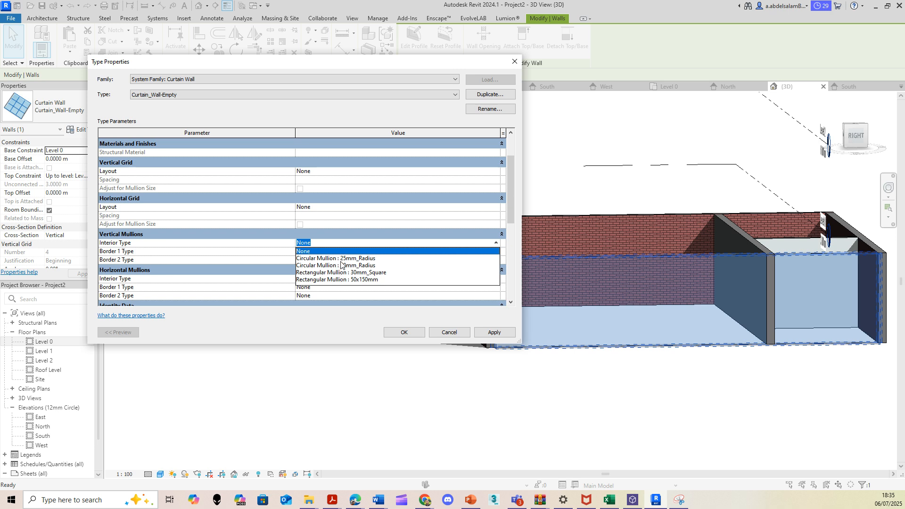
click(341, 260)
click(497, 253)
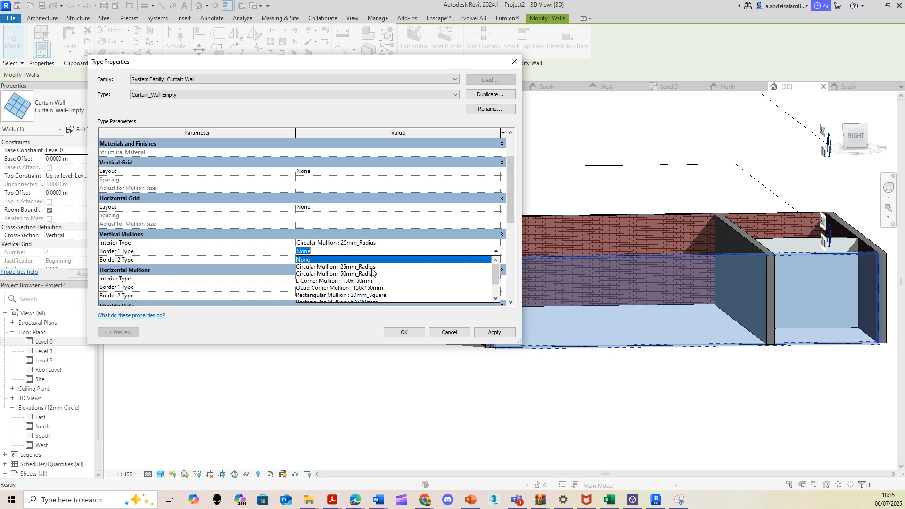
click(363, 268)
click(495, 260)
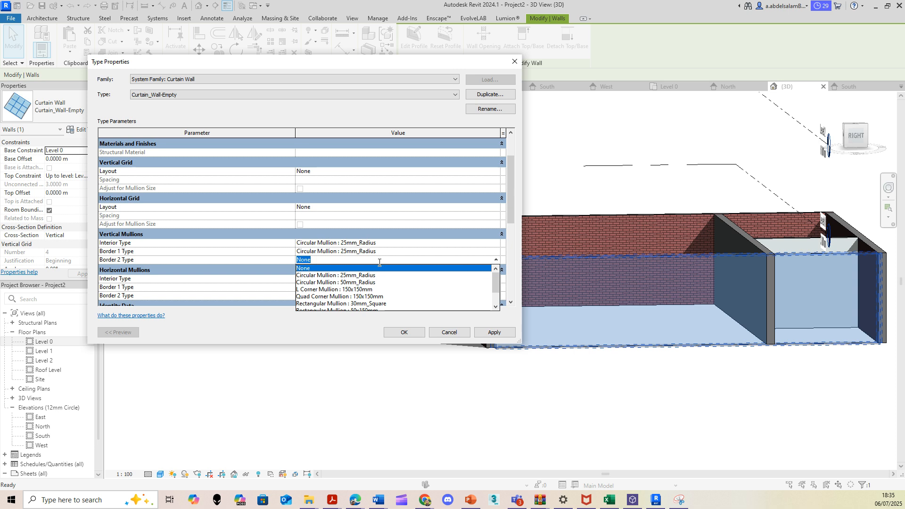
click(342, 276)
- Set the horizontal mullions' interior, border 1 and border 2 types to Circular Mullion : 25mm_Radius
scroll(448, 244, down, 2)
click(448, 241)
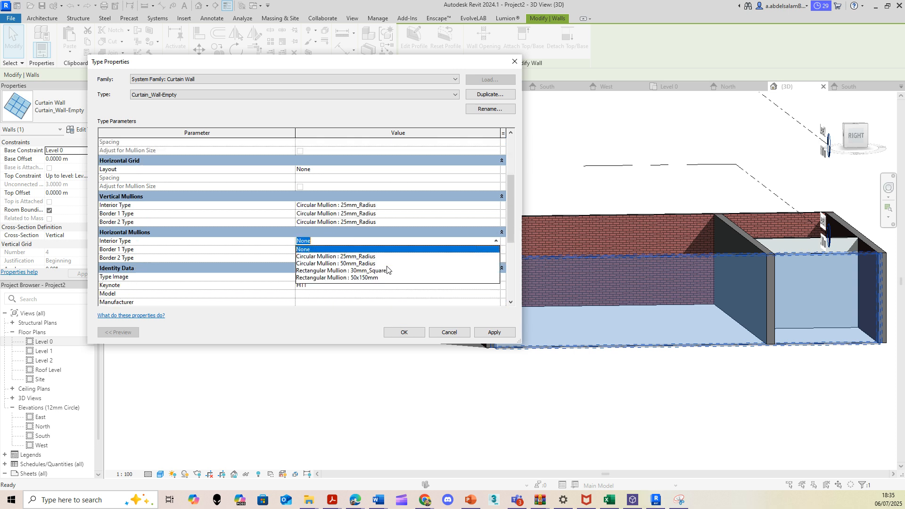
click(429, 258)
click(495, 250)
click(381, 265)
click(496, 258)
click(351, 274)
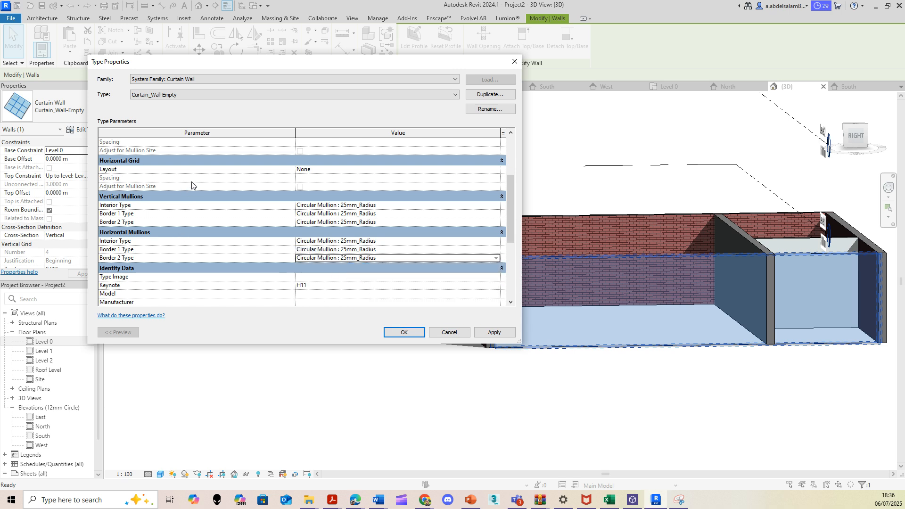
- Set the vertical grid layout to Fixed Distance with a spacing of 2 m
scroll(267, 210, up, 2)
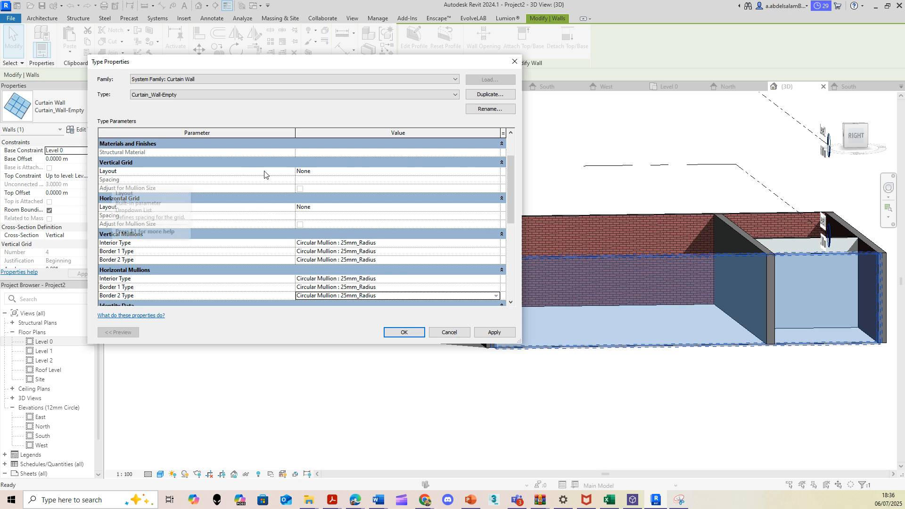
click(496, 173)
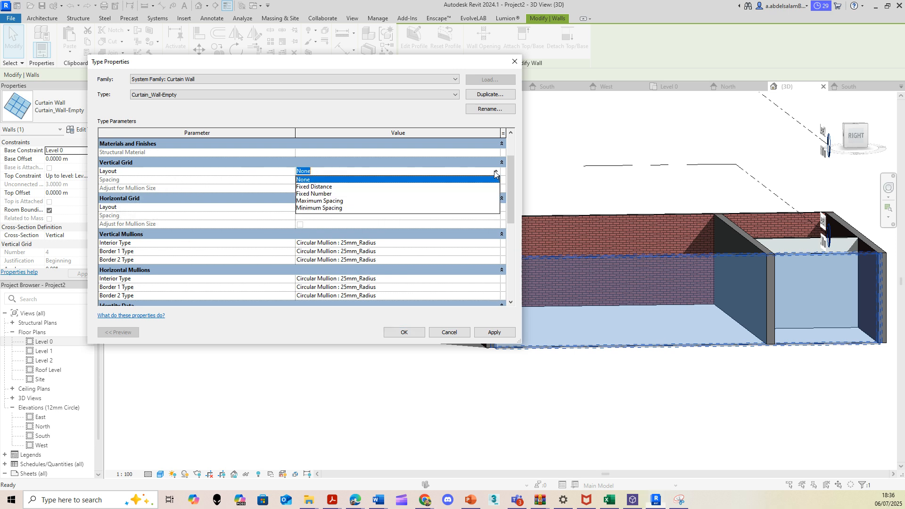
click(318, 186)
click(327, 181)
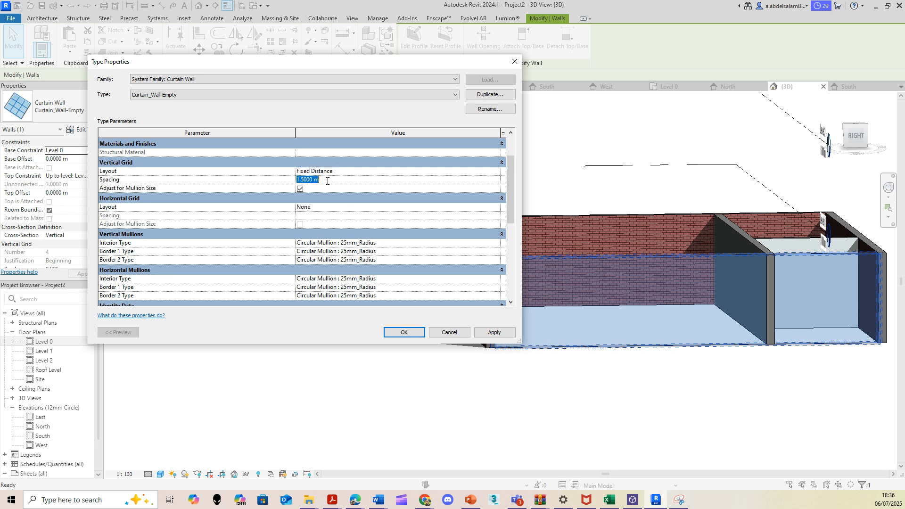
drag(326, 180, 302, 180)
text(2m)
- Set the horizontal grid layout to Fixed Distance with 2 m spacing and apply the type changes to the curtain wall
click(486, 208)
click(486, 207)
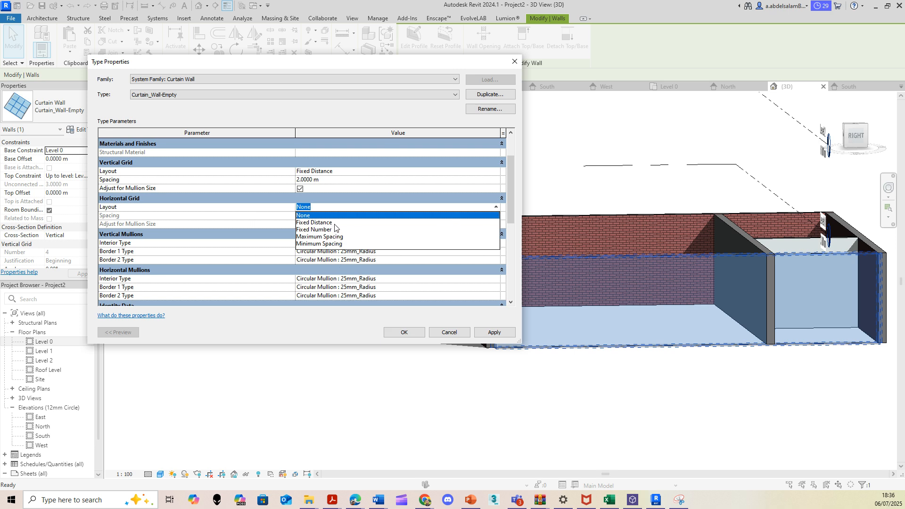
click(334, 223)
click(491, 207)
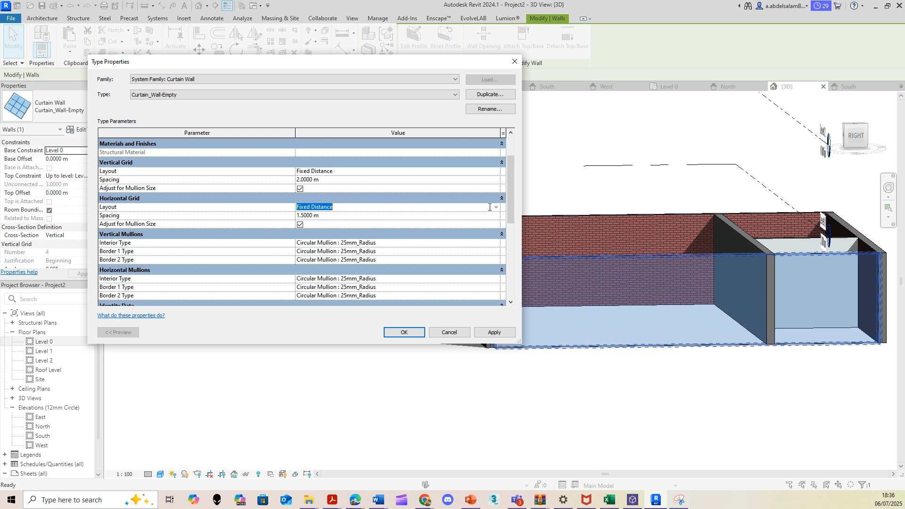
click(495, 208)
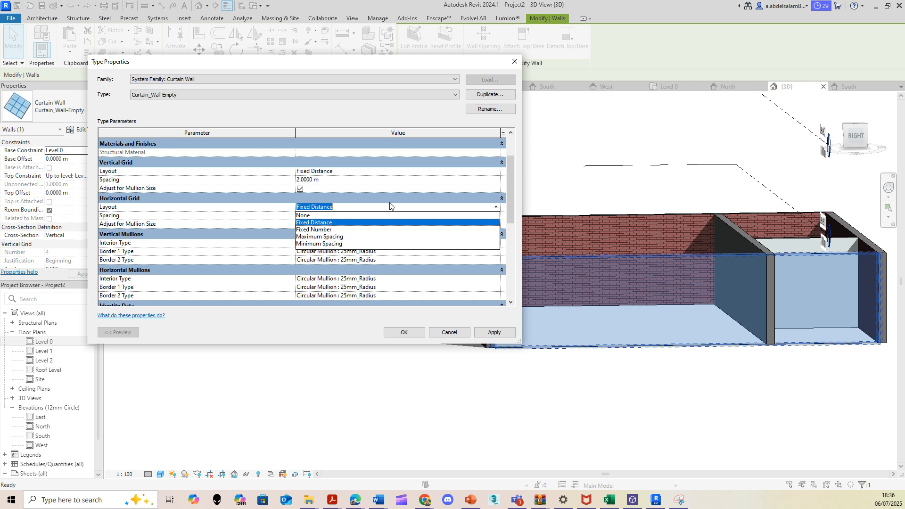
click(363, 223)
click(335, 216)
text(2m)
click(407, 333)
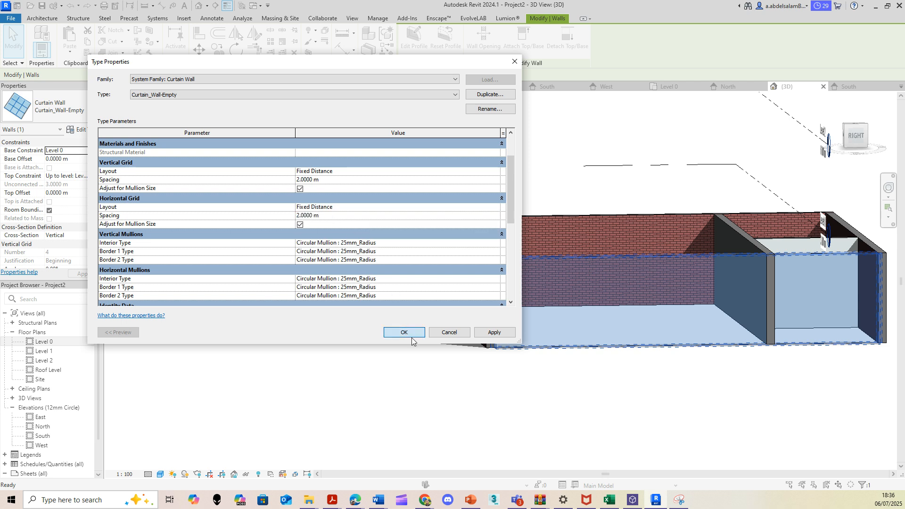
middle_drag(606, 380, 469, 366)
click(468, 366)
shift+middle_drag(583, 350, 567, 333)
scroll(479, 321, up, 5)
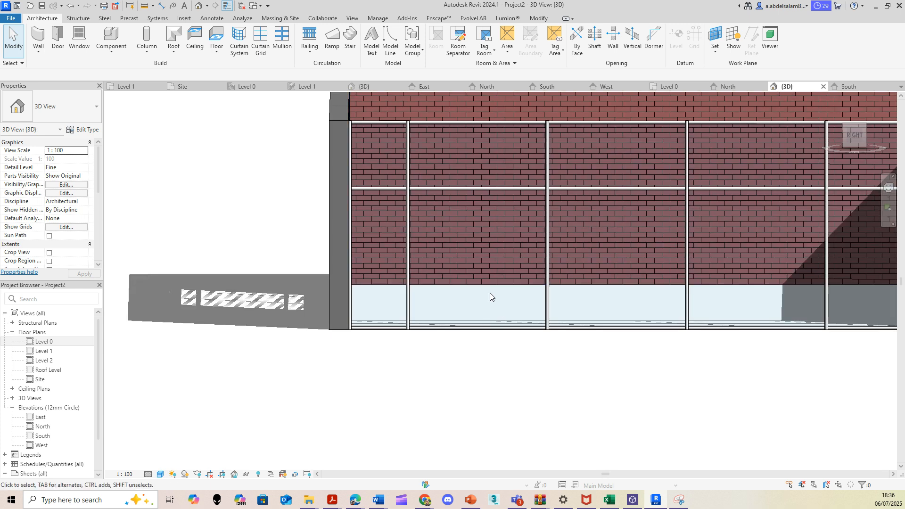
- Examine the curtain wall's new grid spacing and circular mullions in the 3D view
scroll(495, 286, down, 3)
shift+middle_drag(485, 311, 496, 329)
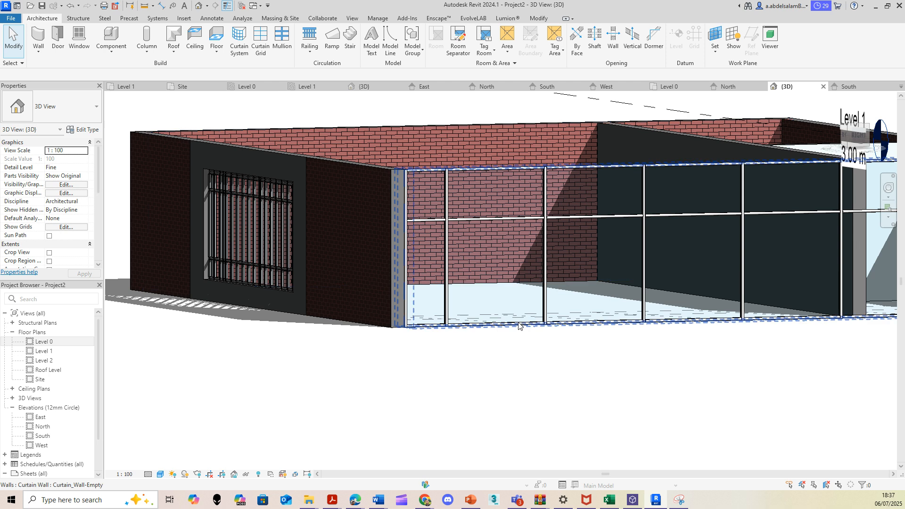
scroll(493, 320, up, 3)
middle_drag(494, 320, 481, 352)
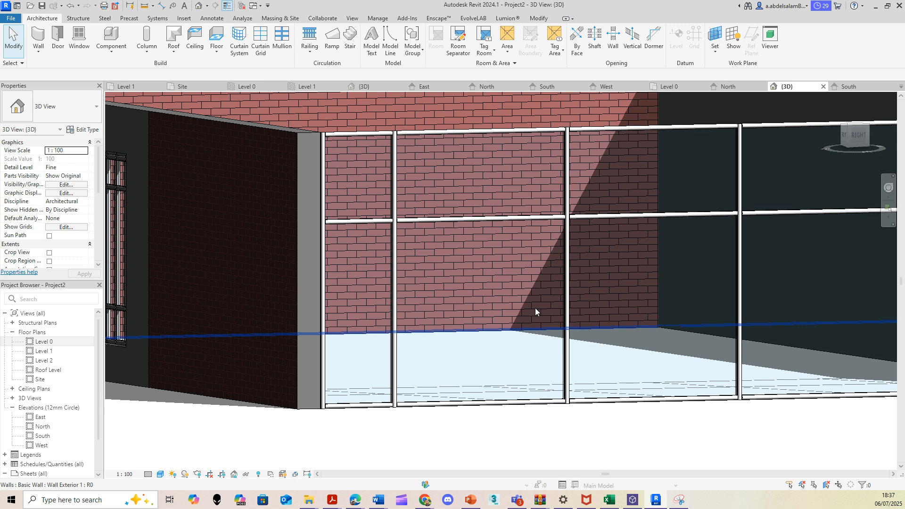
middle_drag(430, 306, 324, 320)
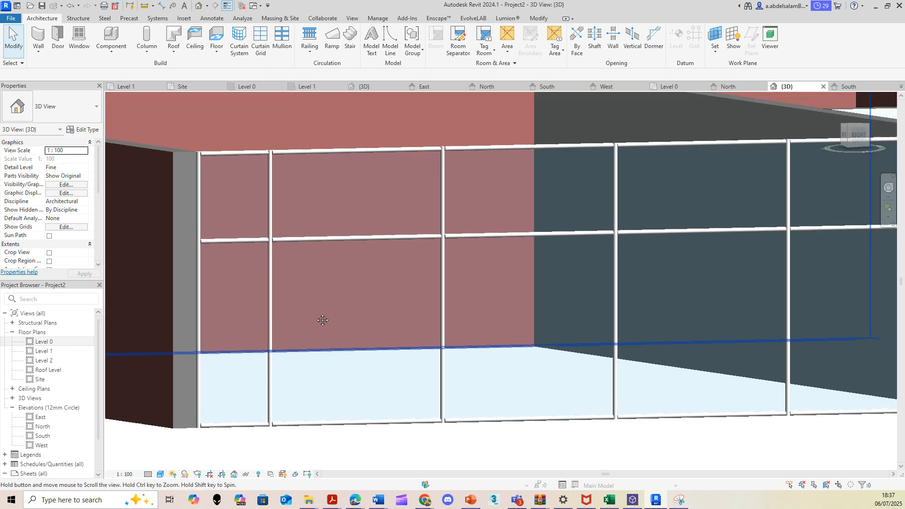
scroll(327, 324, down, 3)
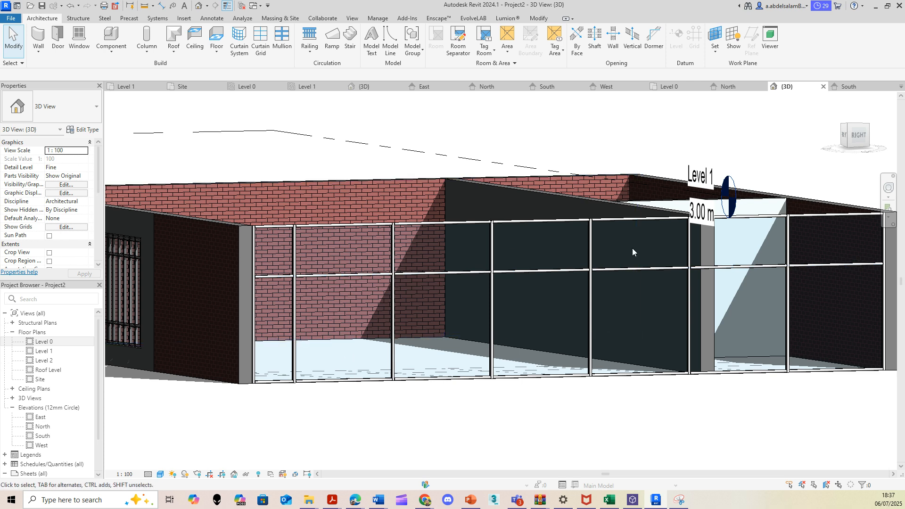
scroll(397, 296, up, 5)
middle_drag(380, 318, 382, 259)
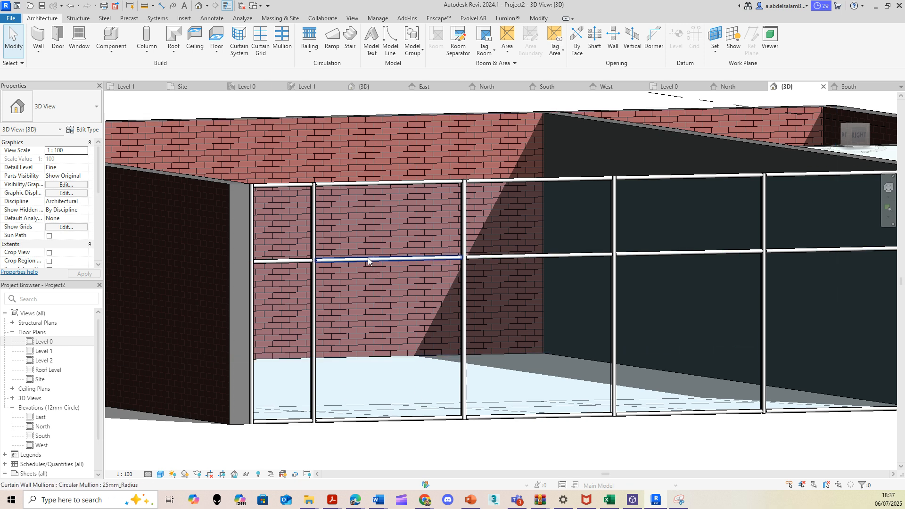
- Change the upper-row glazed panel in the second bay from the wall's corner to the System Panel type Solid
scroll(364, 260, up, 3)
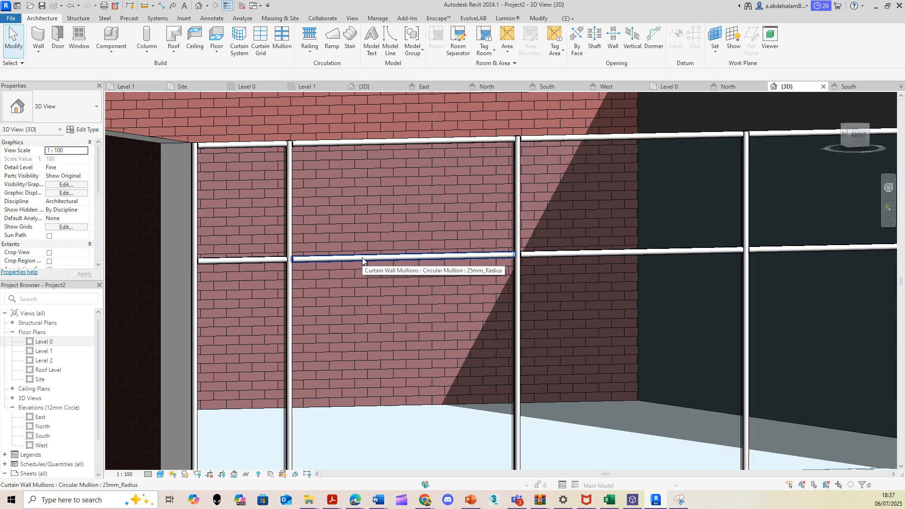
key(Tab)
key(Tab)
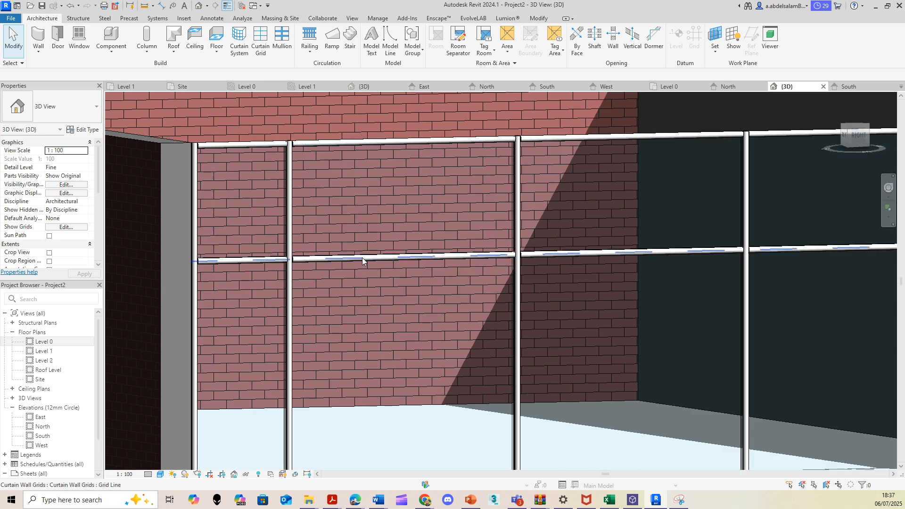
click(363, 258)
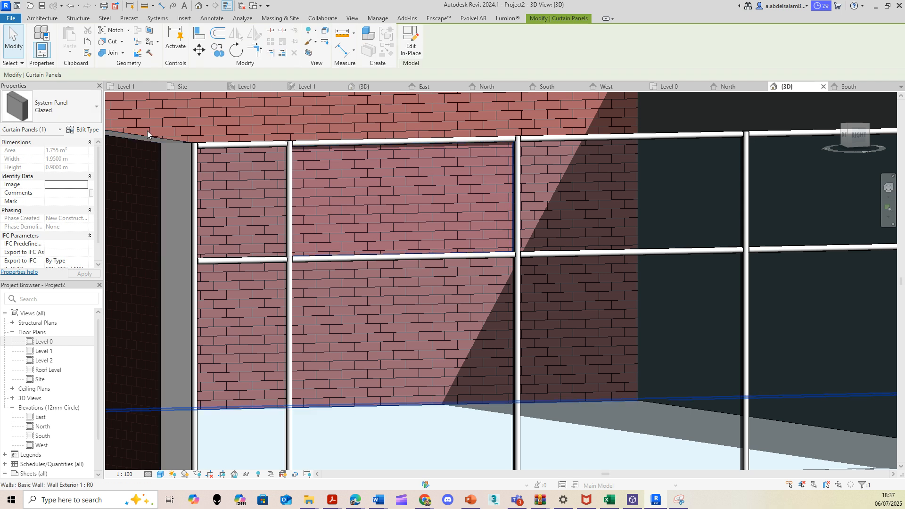
click(56, 111)
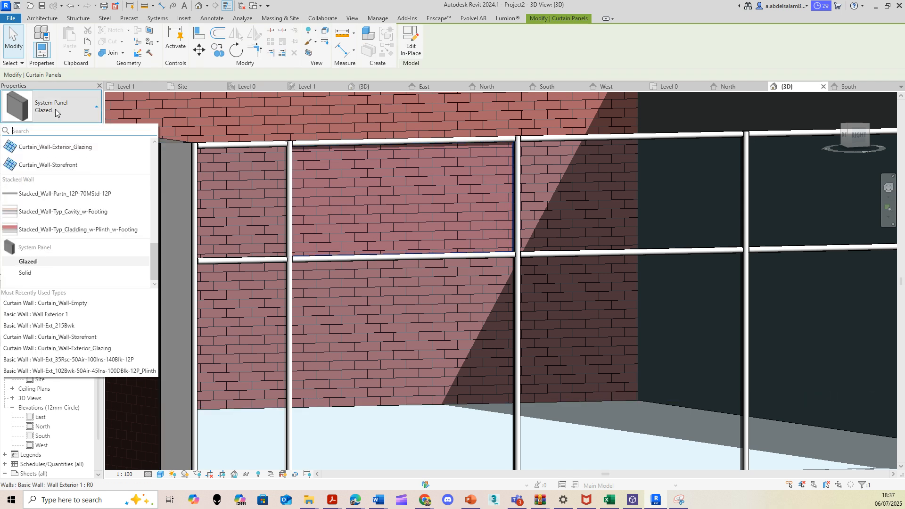
click(84, 276)
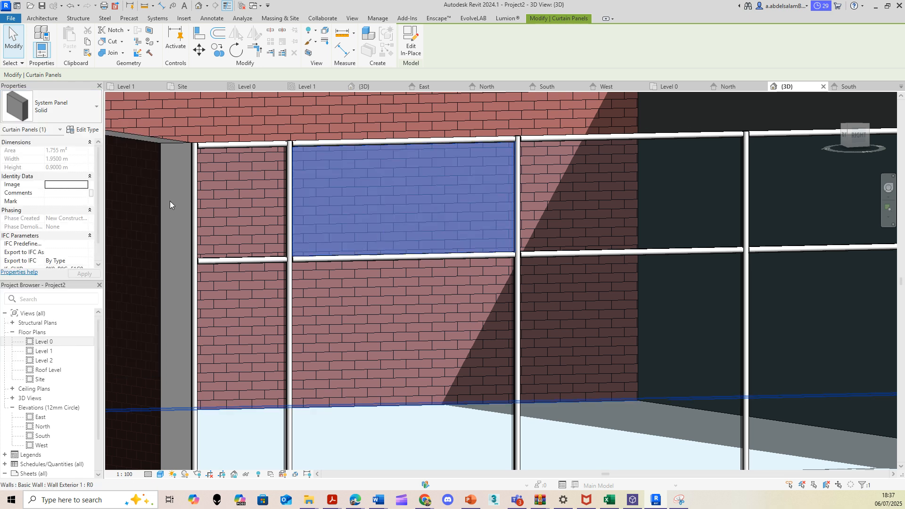
- Set the material of the Solid system panel type to Copper
click(85, 130)
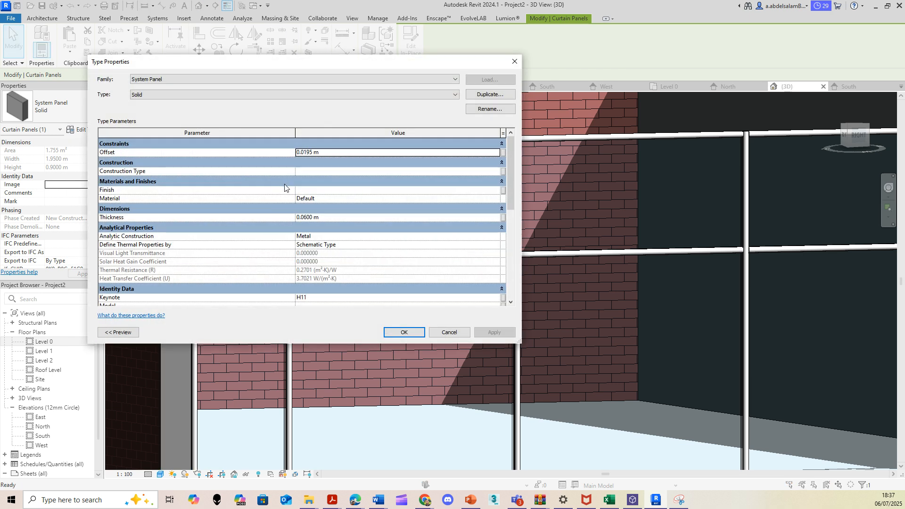
click(496, 201)
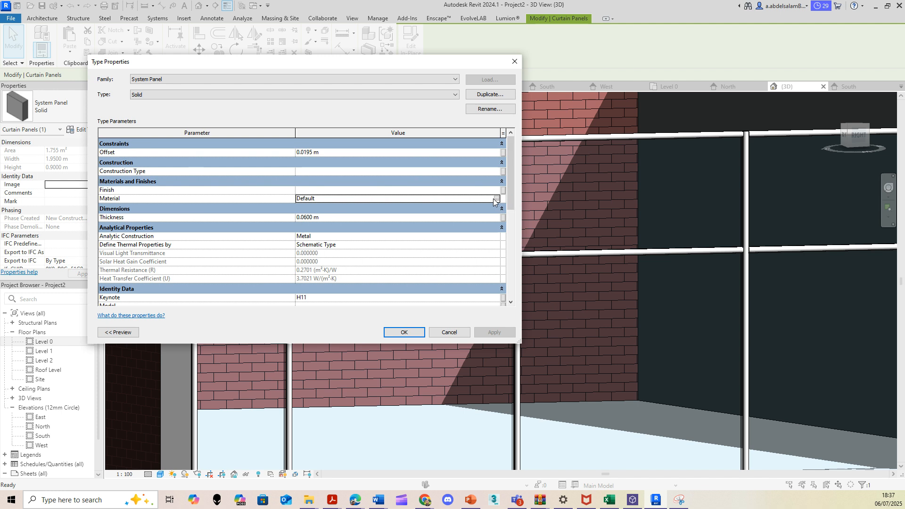
click(496, 199)
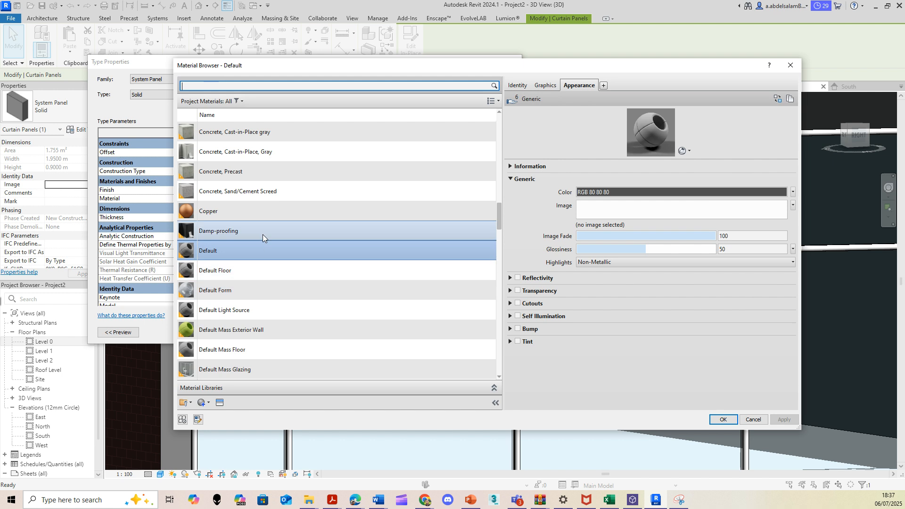
click(253, 214)
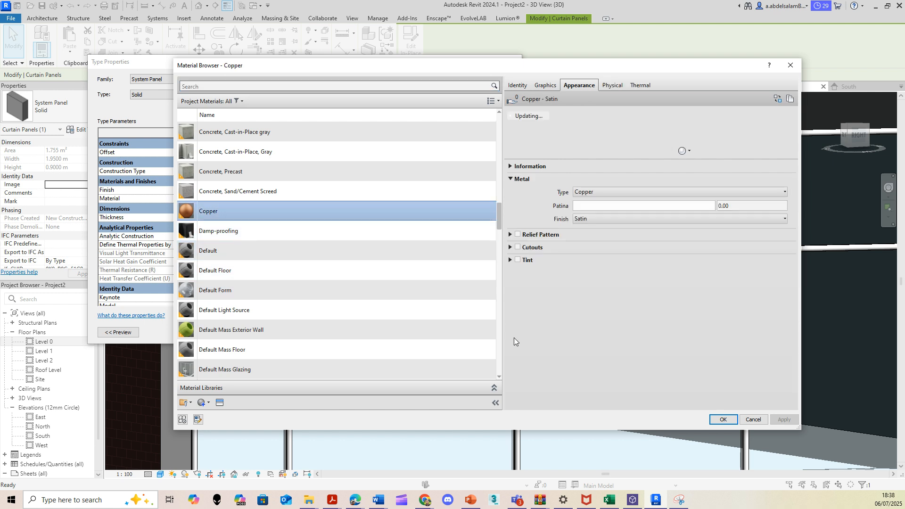
click(728, 422)
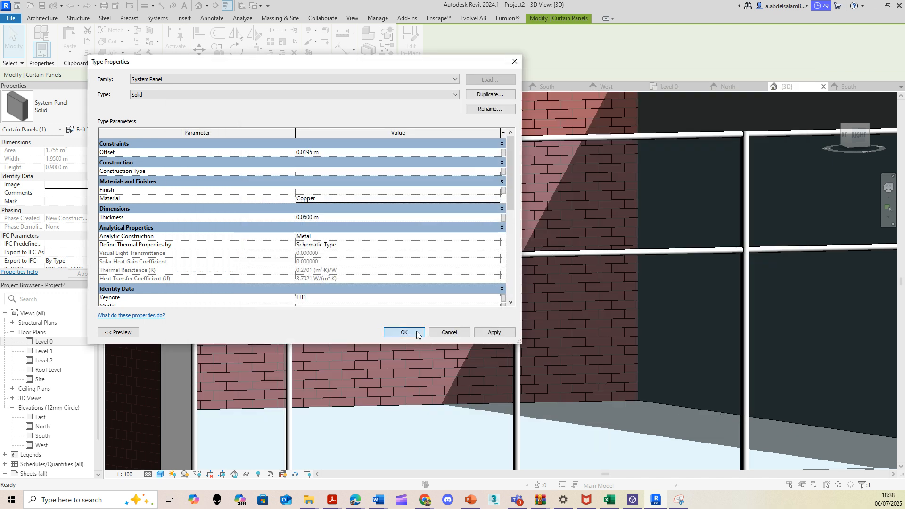
click(404, 332)
scroll(299, 235, down, 5)
click(369, 415)
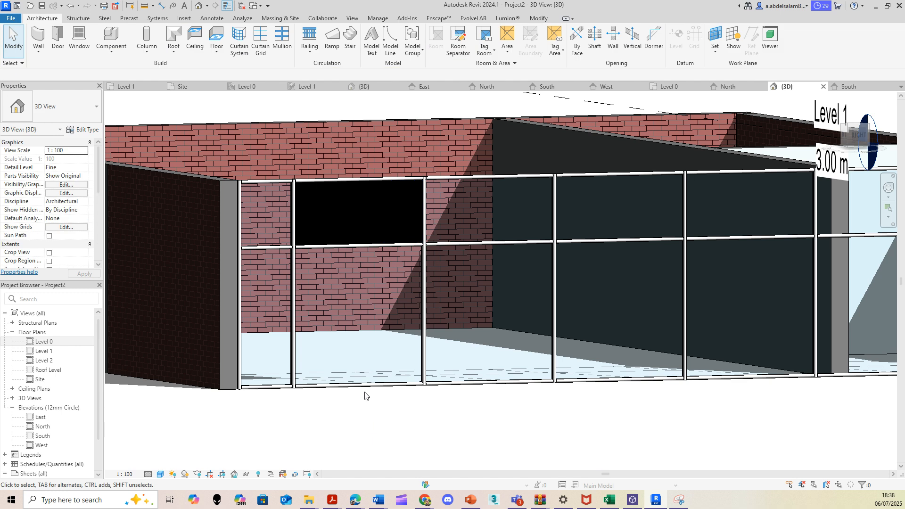
- Switch the 3D view's visual style to display realistic material textures on the walls and curtain panels
click(161, 475)
click(176, 464)
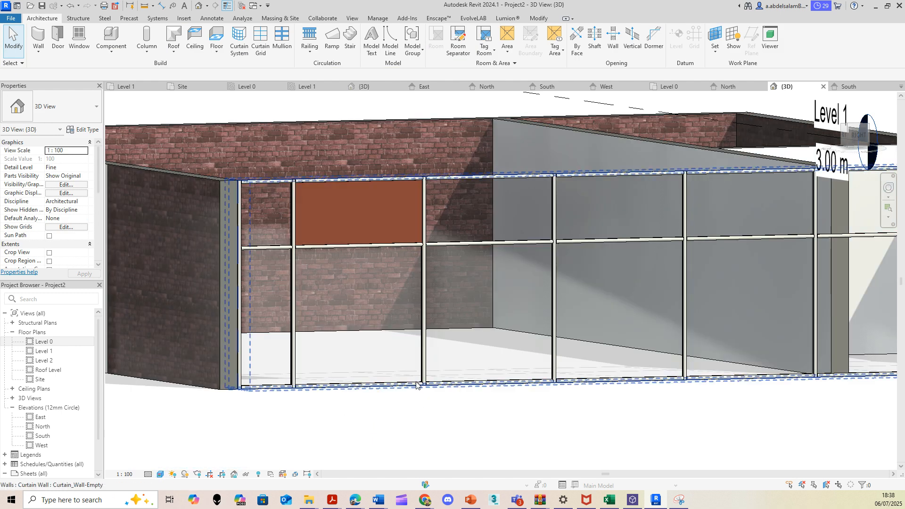
shift+middle_drag(398, 318, 414, 296)
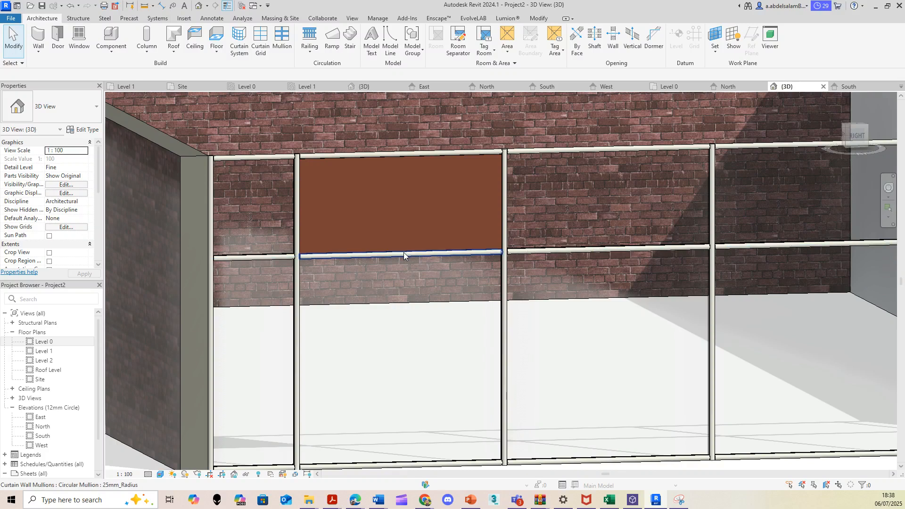
- Select the copper panel and review its available panel types and the Solid type's properties
key(Tab)
key(Tab)
key(Tab)
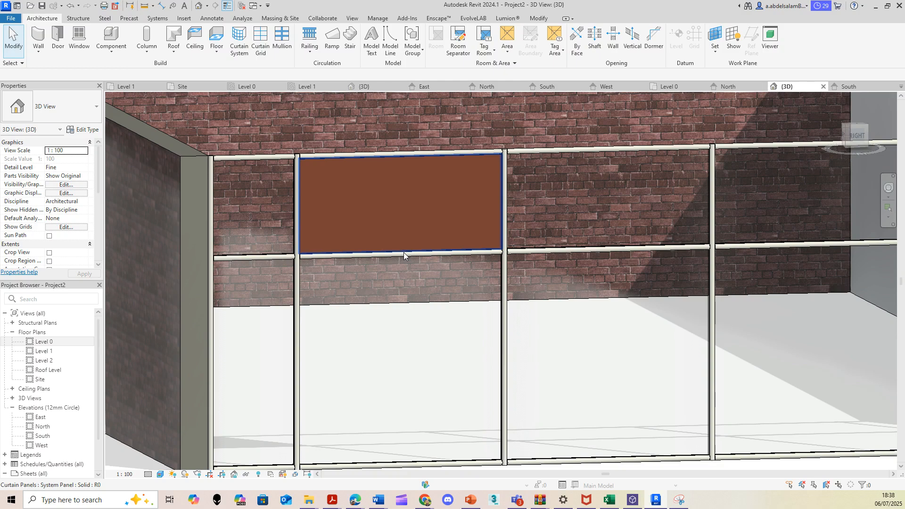
click(404, 254)
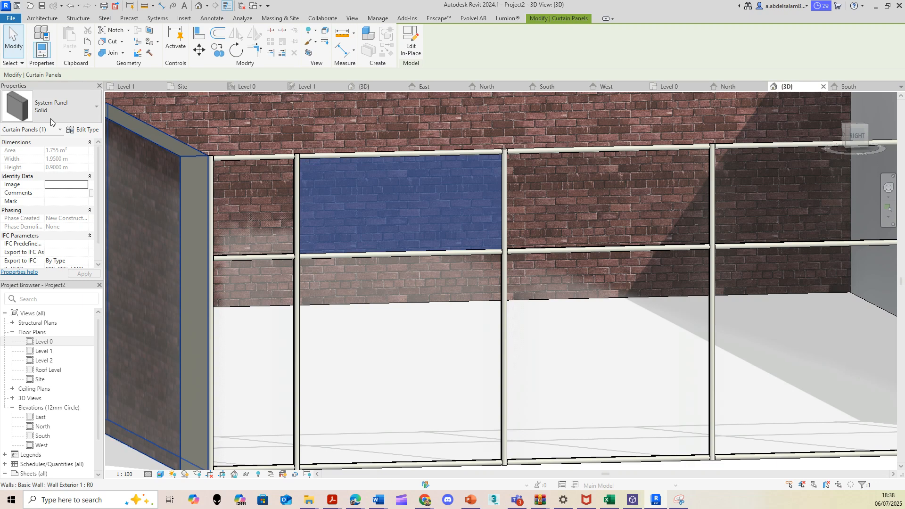
click(59, 112)
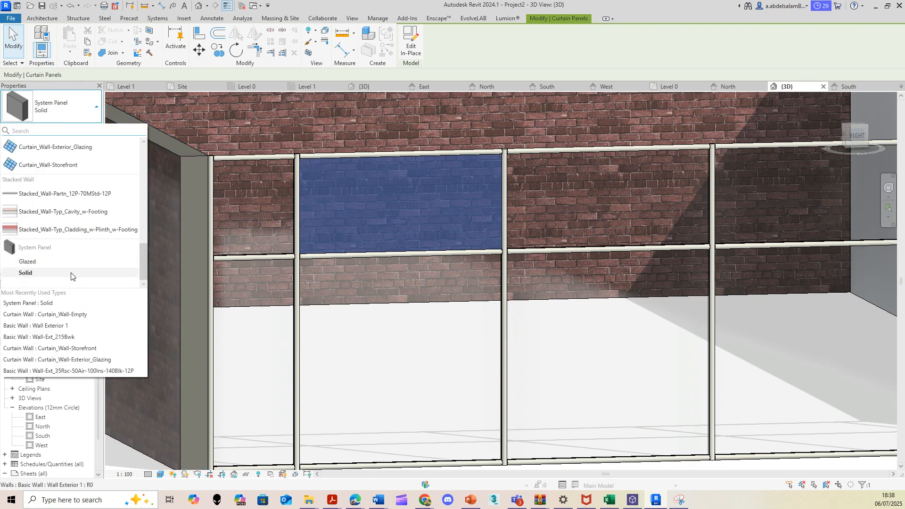
click(81, 276)
click(78, 130)
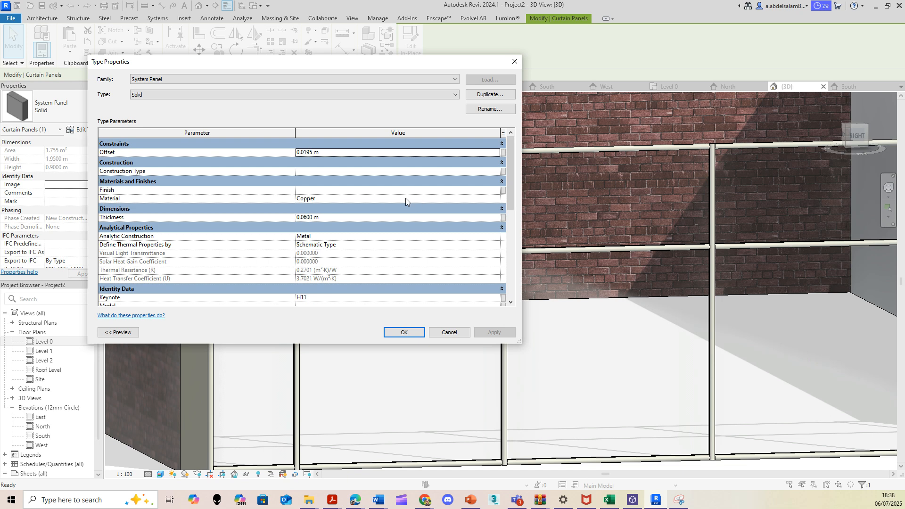
click(404, 333)
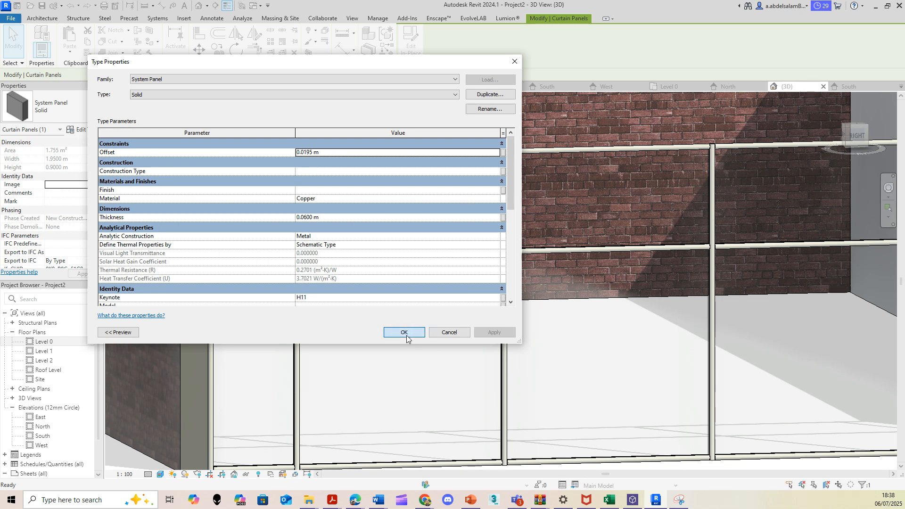
scroll(381, 243, down, 3)
click(391, 376)
- Cycle the pre-selection through the overlapping elements at the curtain wall's bottom mullion in the second bay
scroll(374, 370, up, 4)
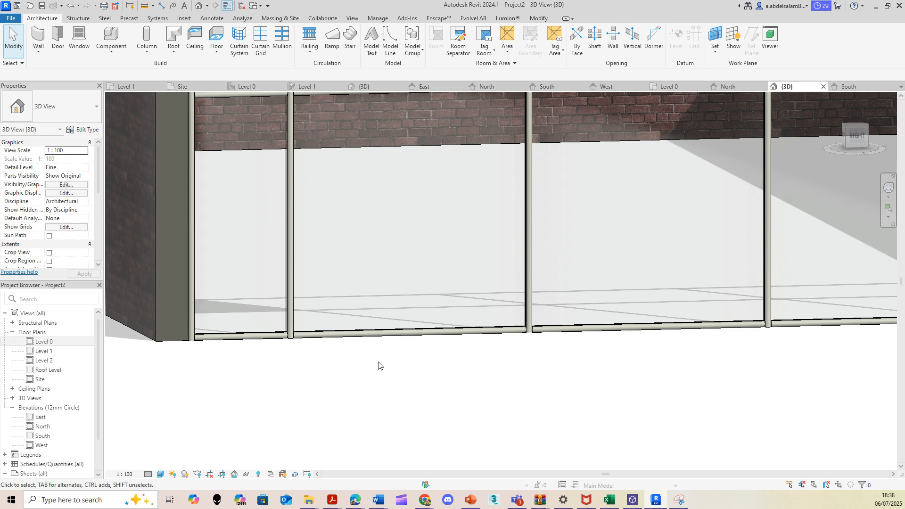
scroll(426, 325, down, 4)
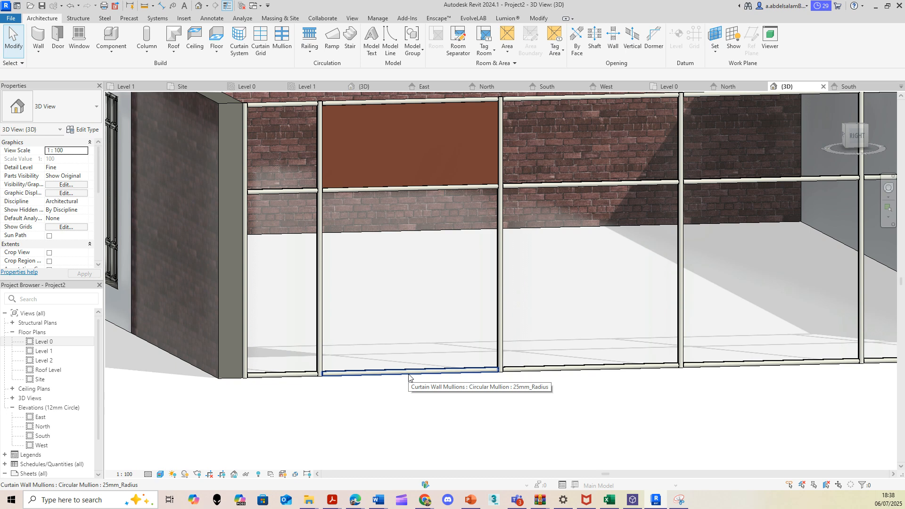
scroll(401, 406, up, 2)
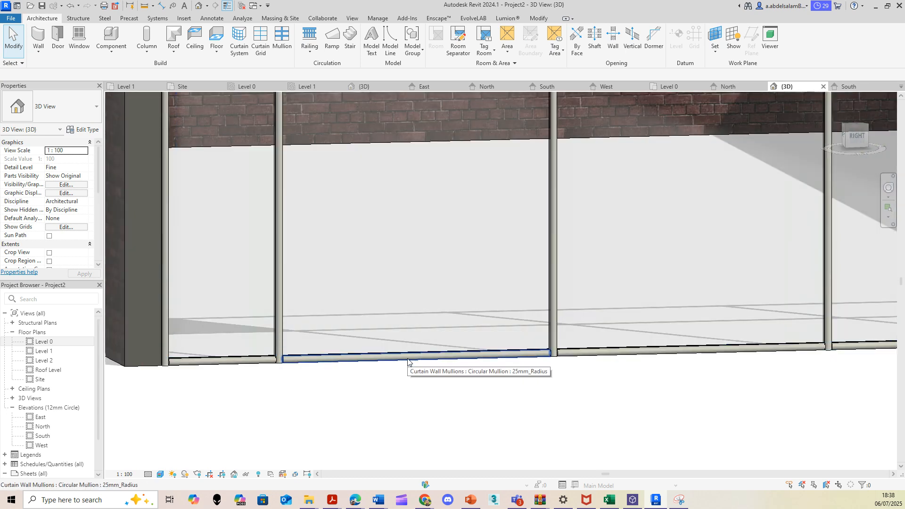
key(Tab)
key(Tab)
key(Tab)
key(Tab)
key(Tab)
key(Tab)
key(Tab)
scroll(410, 361, down, 5)
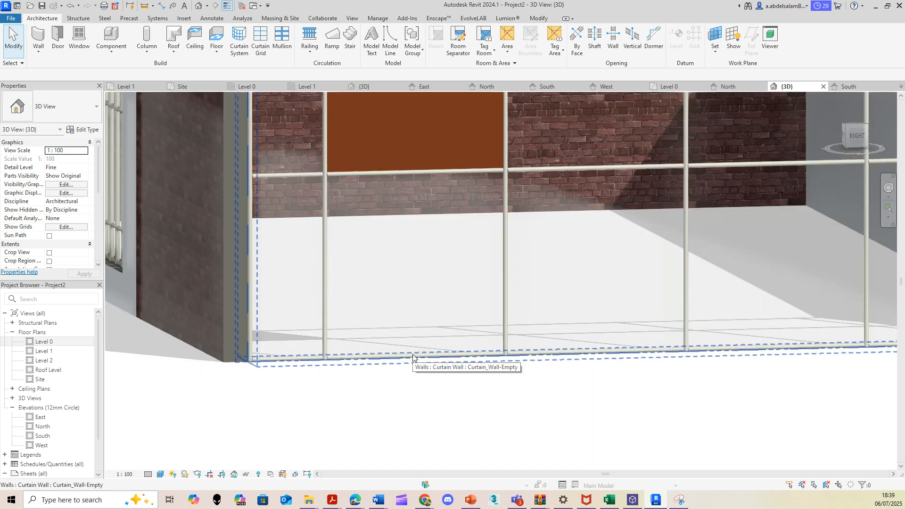
- Select the glazed panel below the copper panel and inspect the types available for it
key(Tab)
key(Tab)
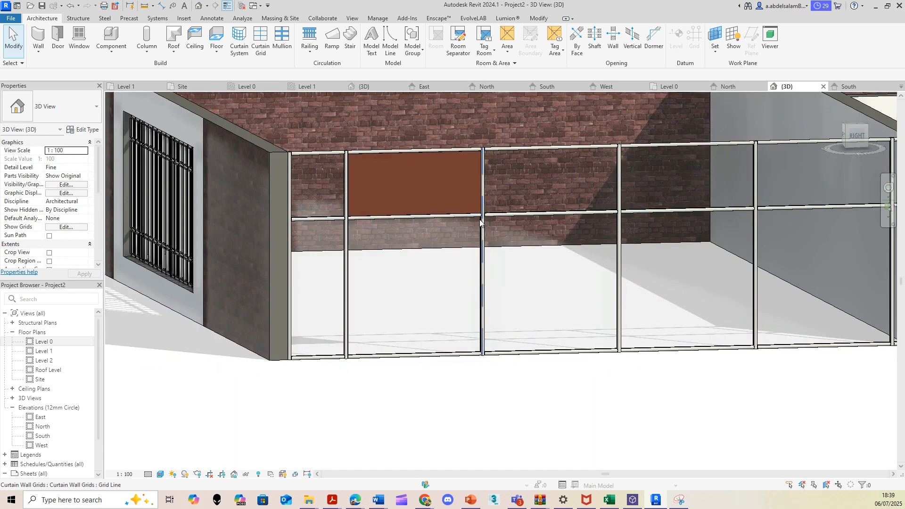
click(479, 219)
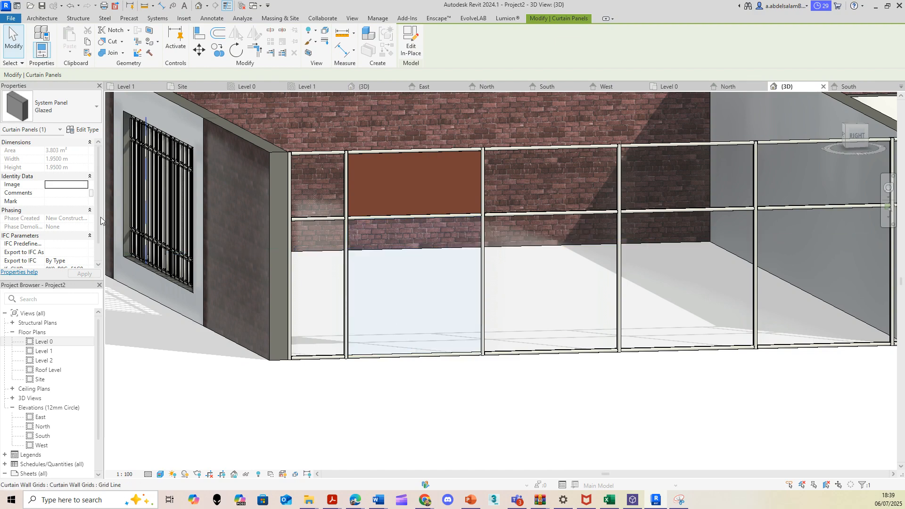
click(72, 116)
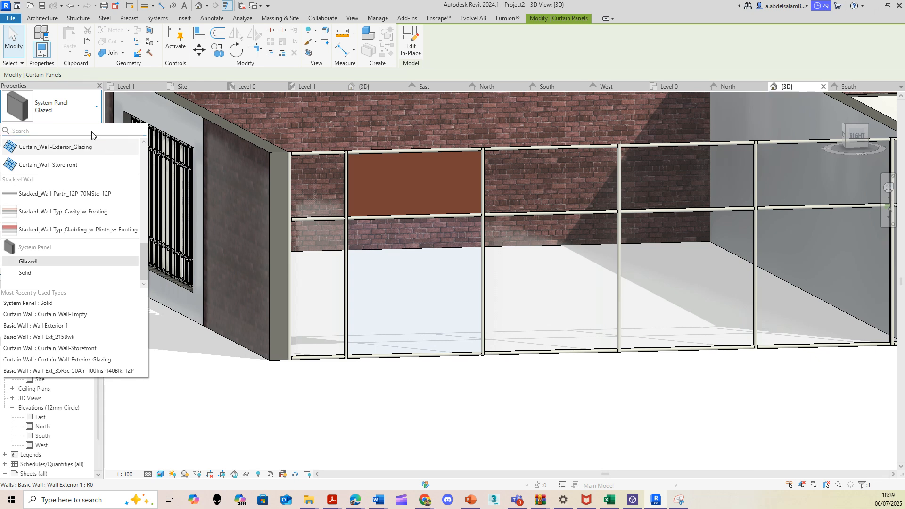
click(427, 426)
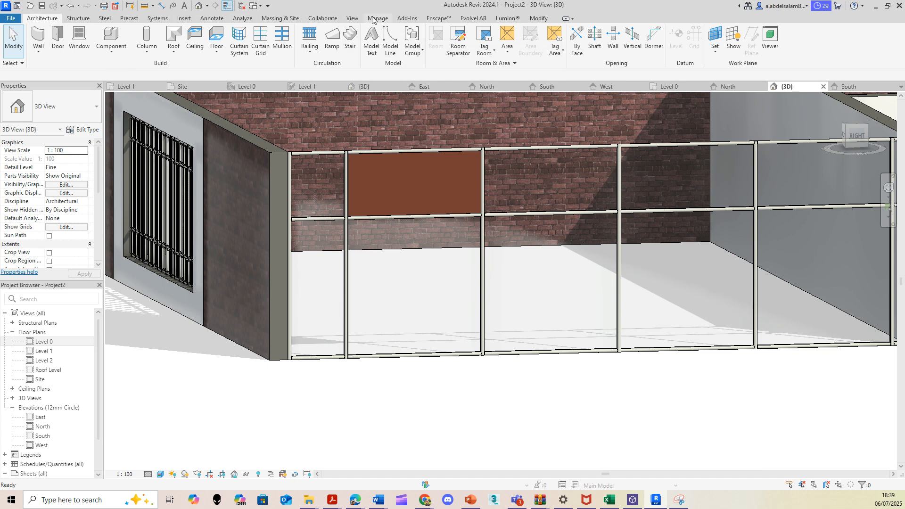
- Start loading a family and browse to the Curtain Wall Panels folder in the Metric Library
click(184, 18)
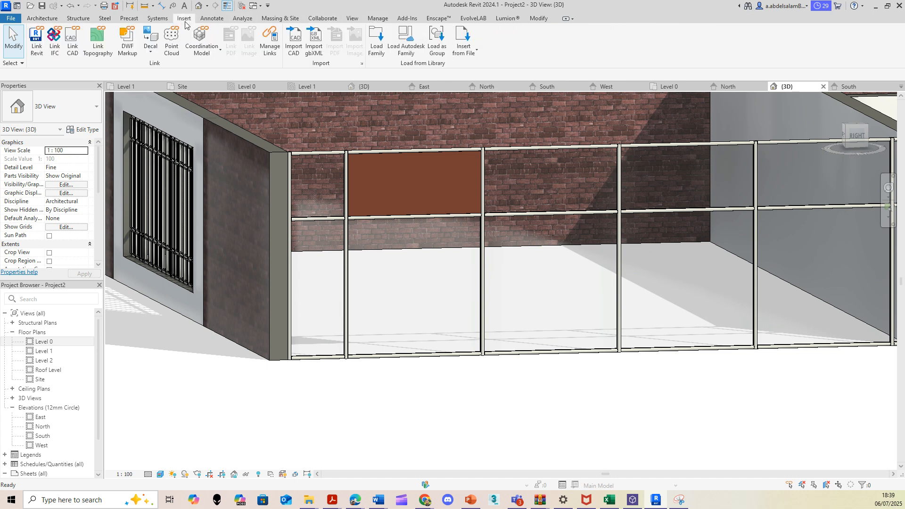
click(375, 40)
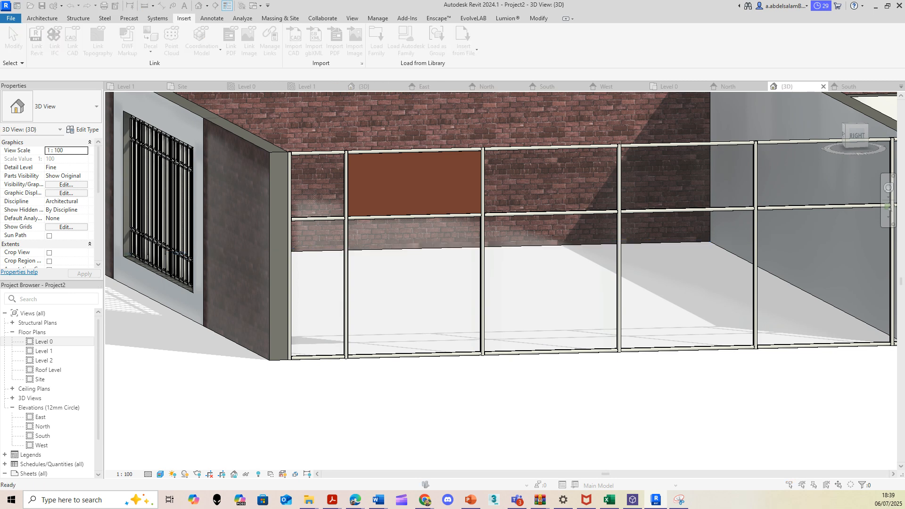
drag(360, 91, 307, 95)
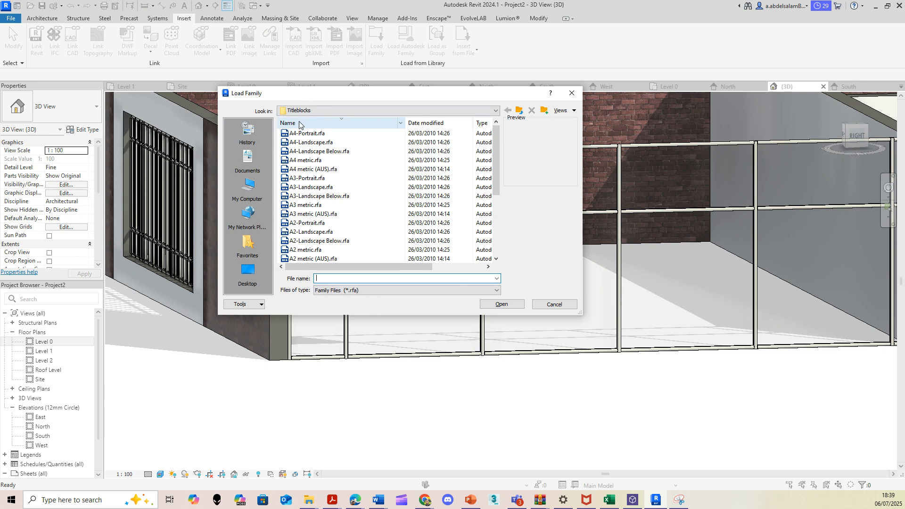
click(322, 111)
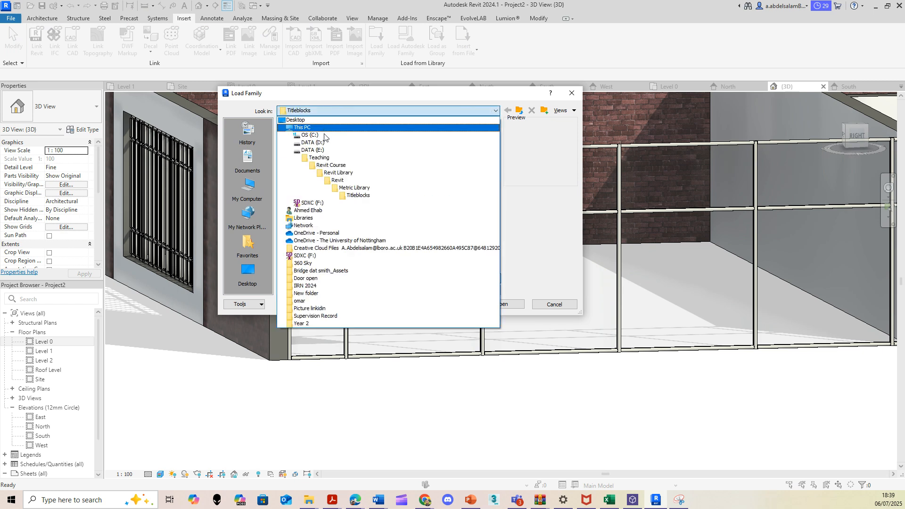
click(338, 180)
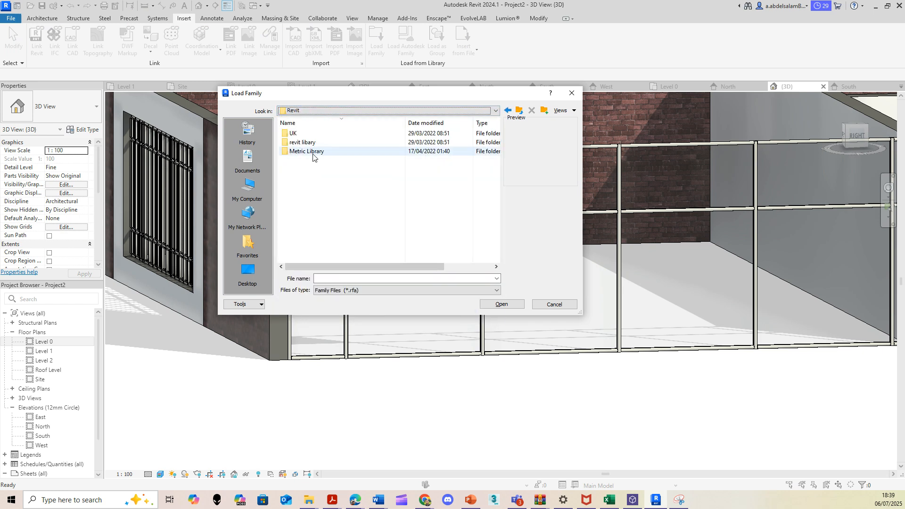
double_click(308, 152)
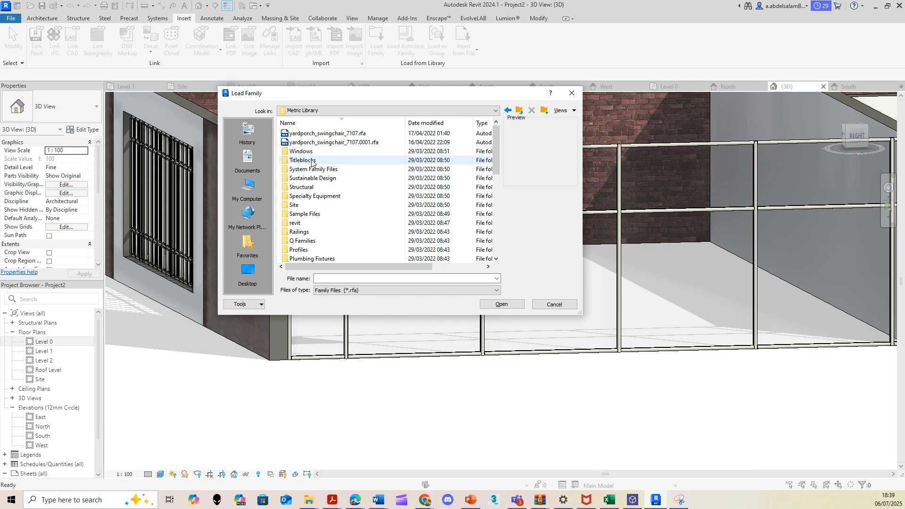
scroll(316, 170, down, 1)
click(321, 178)
scroll(322, 178, up, 1)
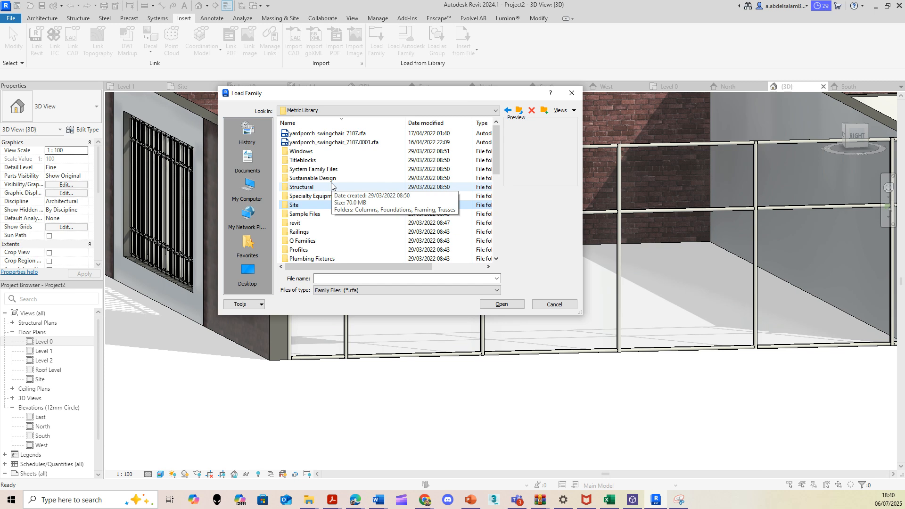
scroll(331, 185, down, 7)
click(325, 196)
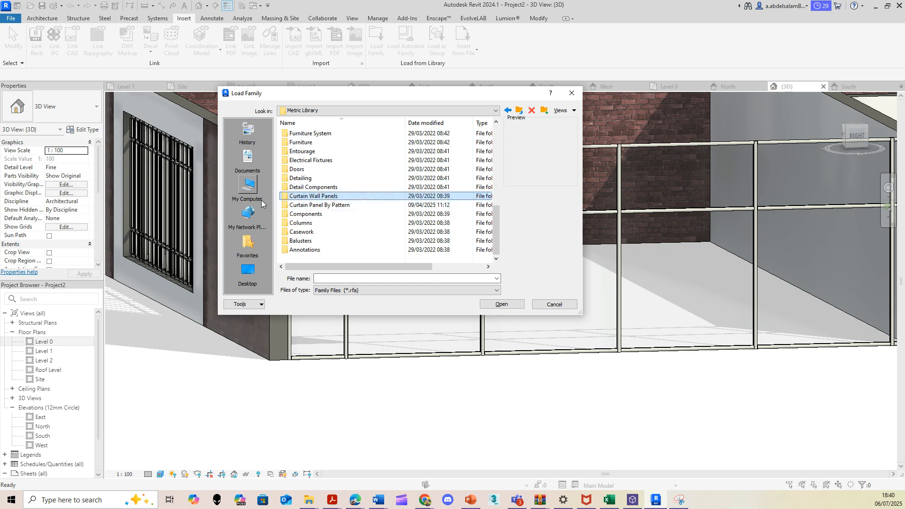
double_click(323, 196)
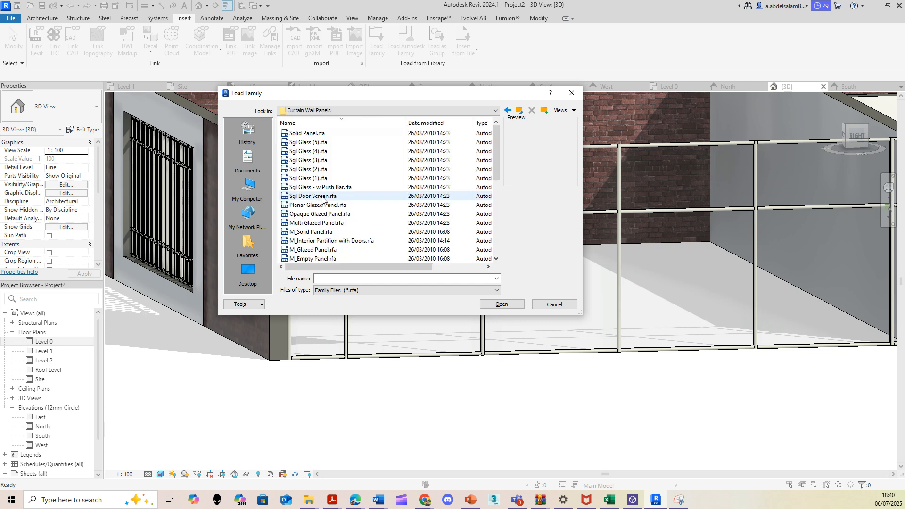
- Preview the curtain wall panel families one after another, from Solid Panel through the glazed panels to the glass door families
click(316, 136)
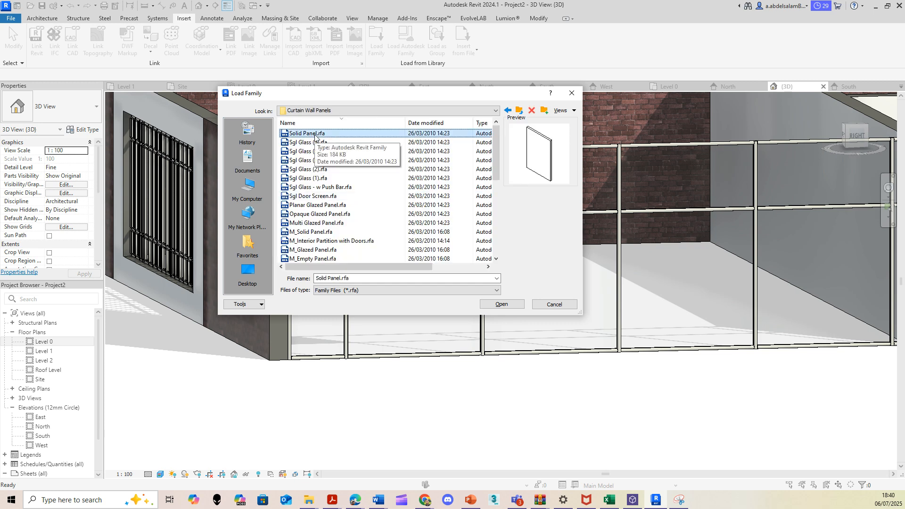
key(Down)
key(Down)
key(Down)
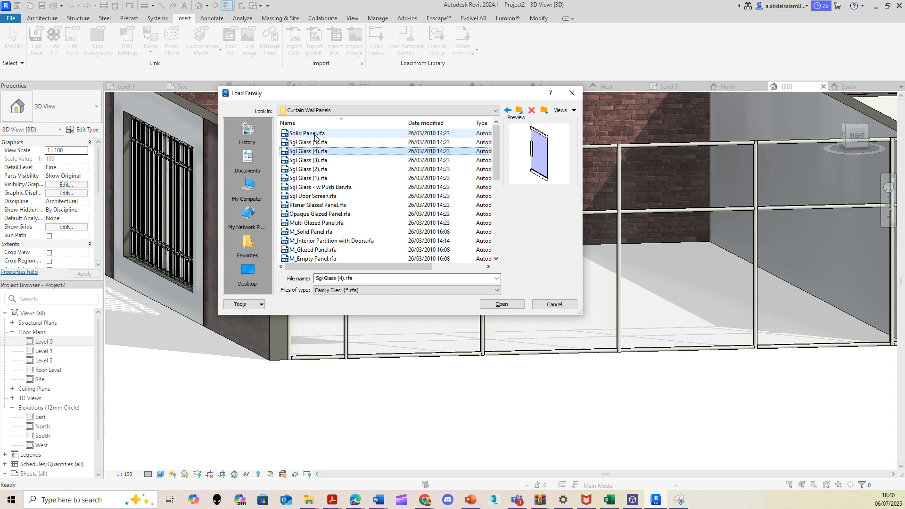
key(Down)
key(Down)
key(Down)
key(Down)
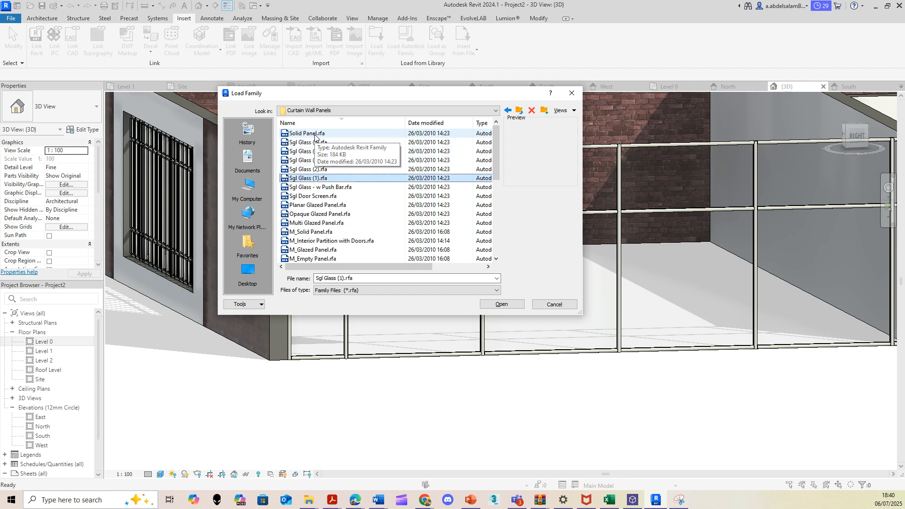
key(Down)
key(Down)
key(Down)
key(Down)
key(Down)
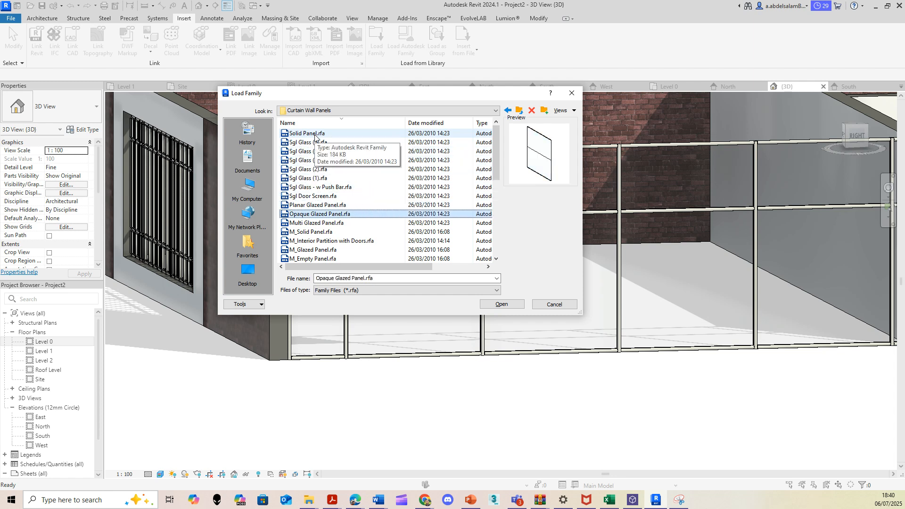
key(Down)
key(Down)
key(Down)
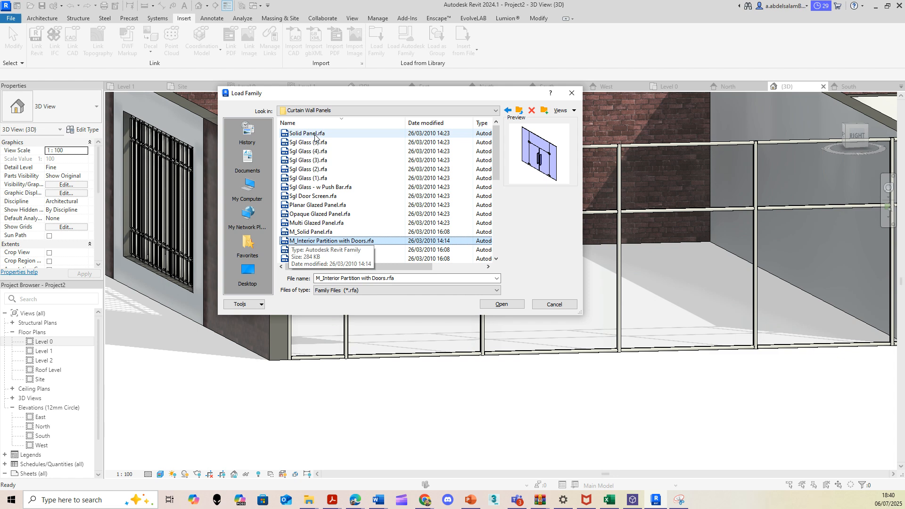
key(Down)
key(Down)
key(Down)
key(Down)
key(Down)
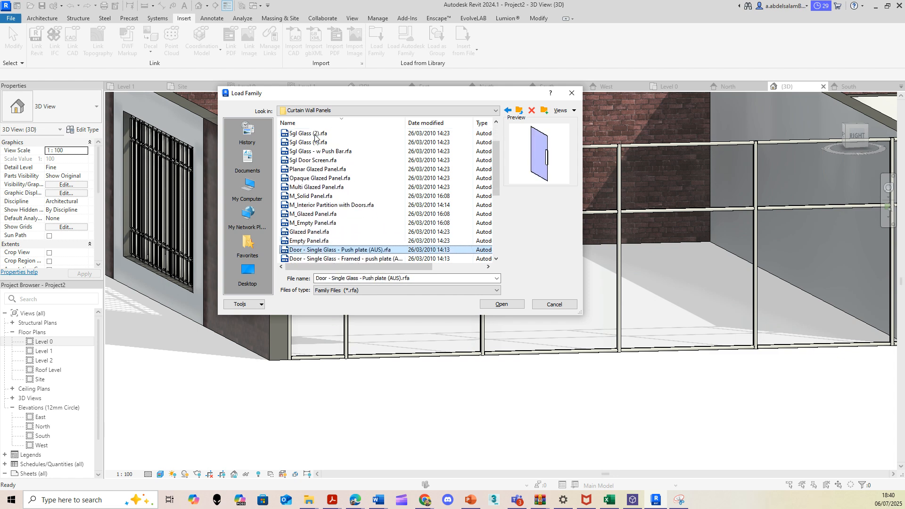
key(Down)
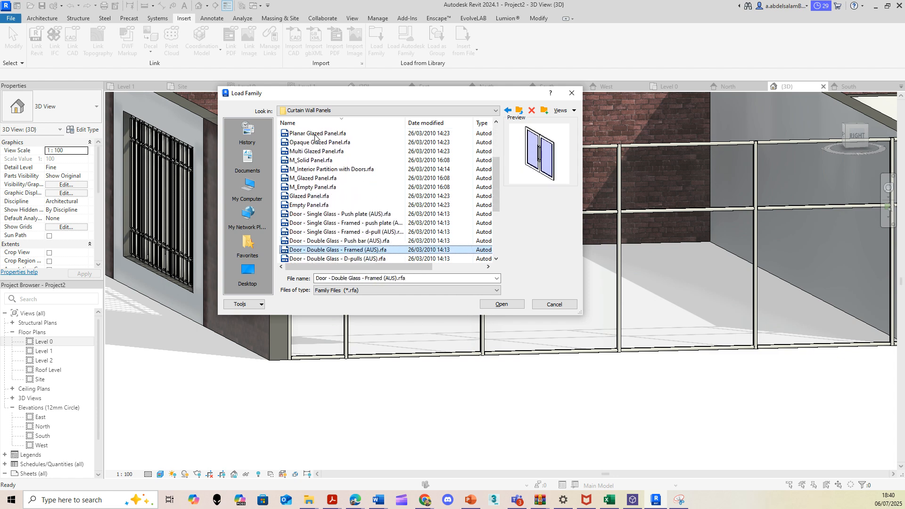
key(Down)
- Load the Door - Double Glass Push bar, Framed and D-pulls (AUS) families together with the Door - Revolving family
key(Up)
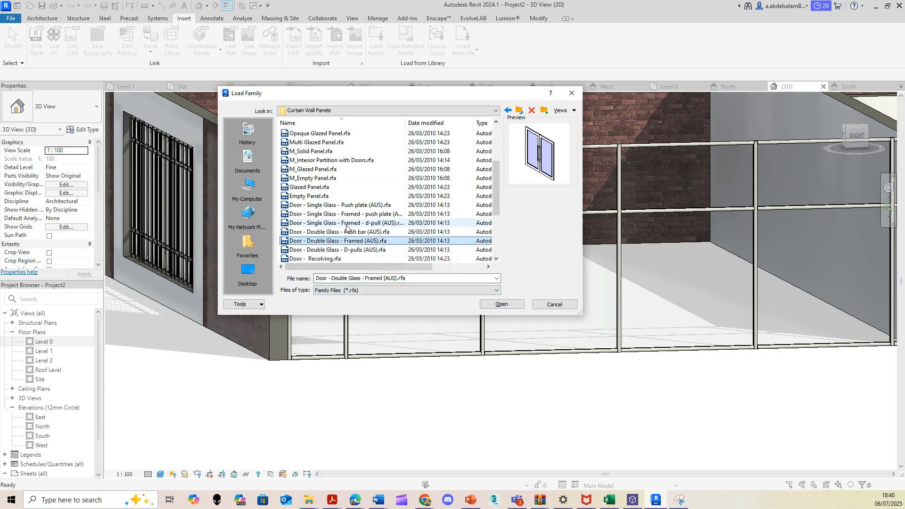
key(Up)
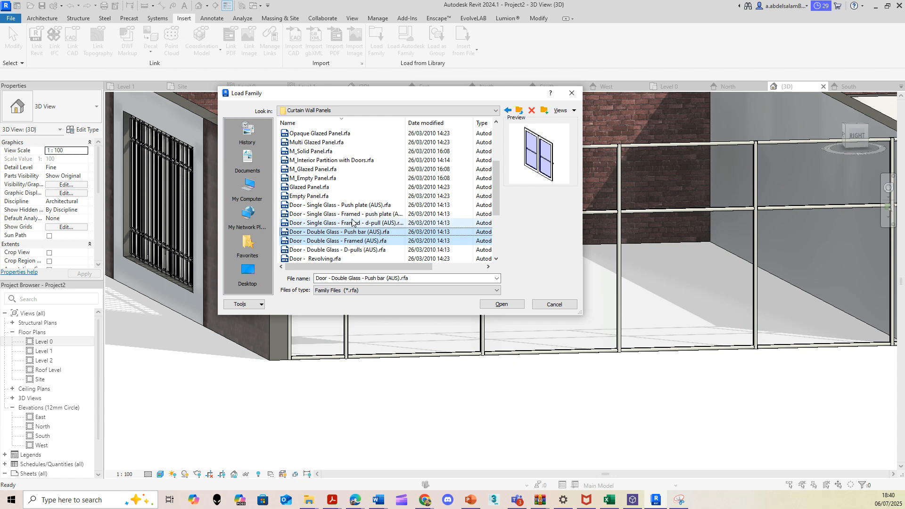
key(Down)
key(Down)
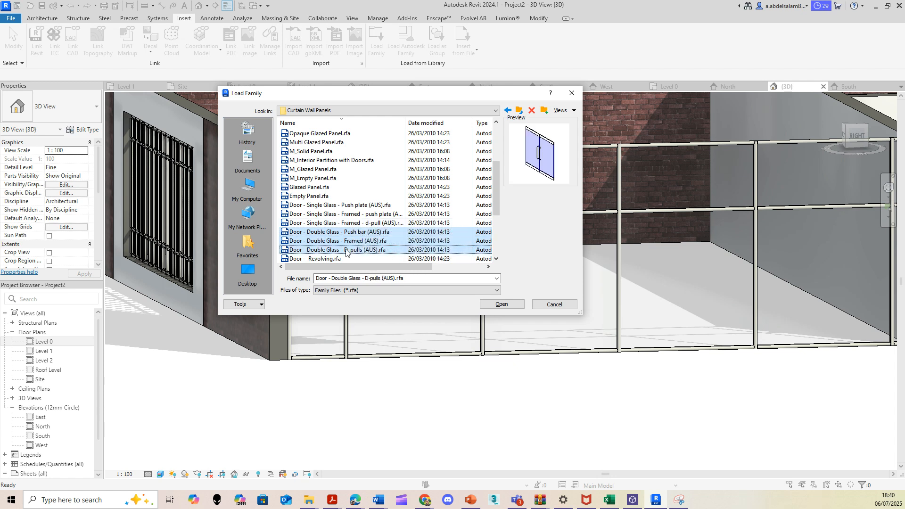
shift+click(325, 259)
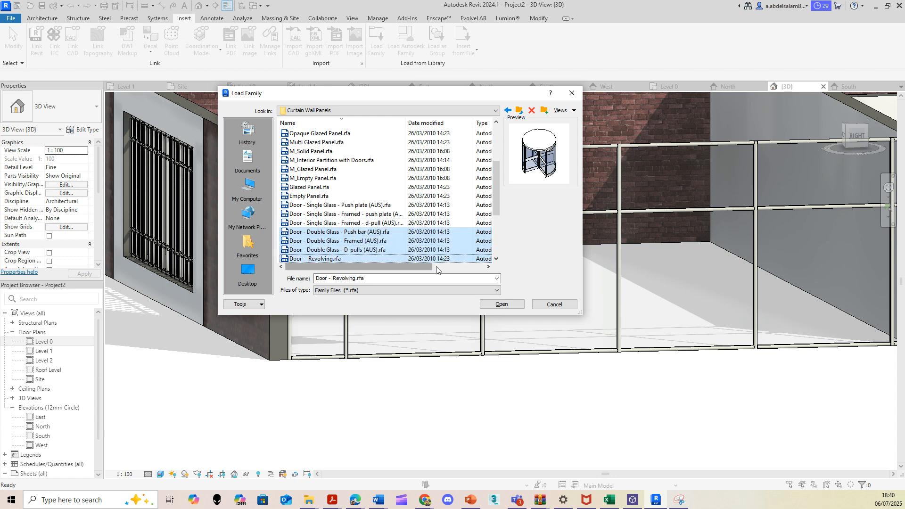
click(504, 305)
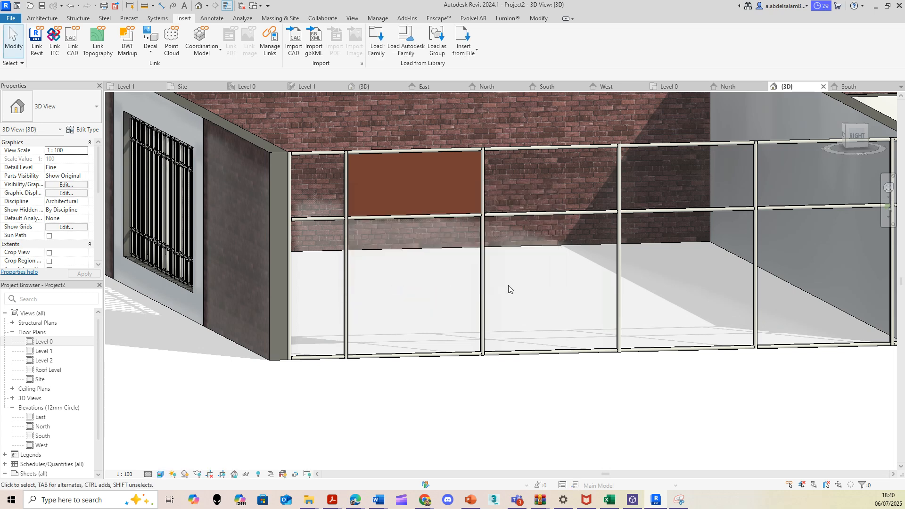
- Change the glazed panel below the copper panel to the Door - Double Glass - Framed (AUS) type
click(428, 360)
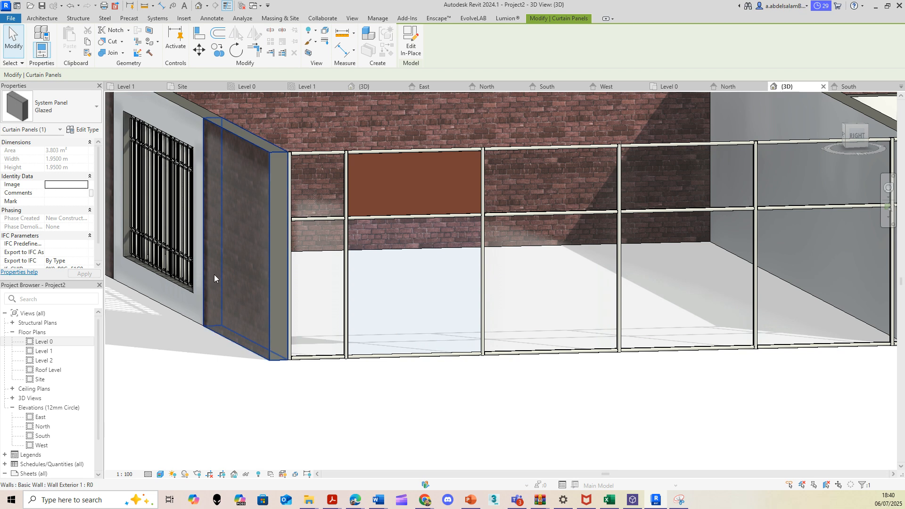
click(58, 110)
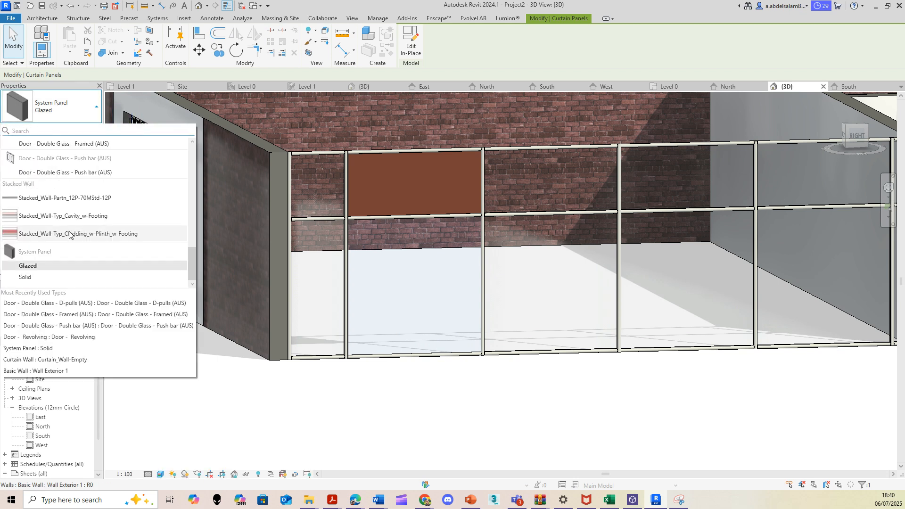
scroll(69, 208, up, 5)
scroll(73, 220, down, 3)
scroll(72, 218, down, 1)
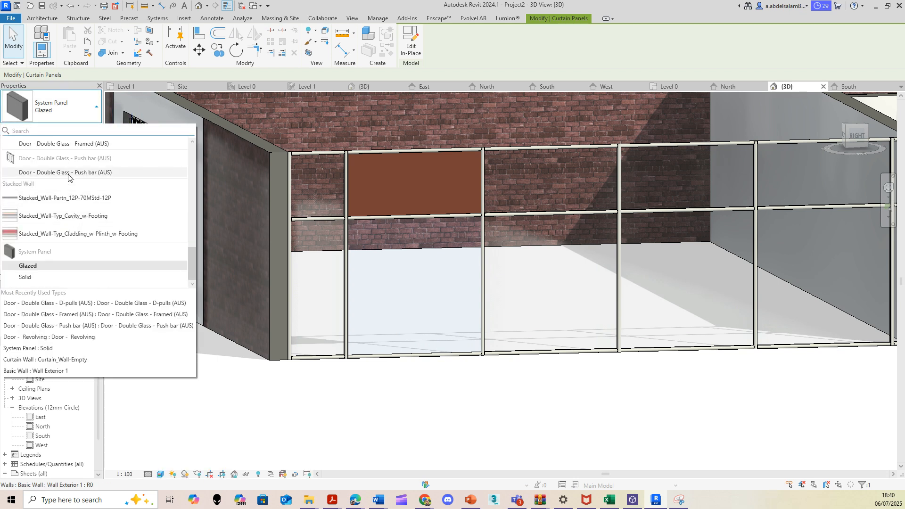
scroll(69, 177, up, 1)
scroll(58, 160, up, 1)
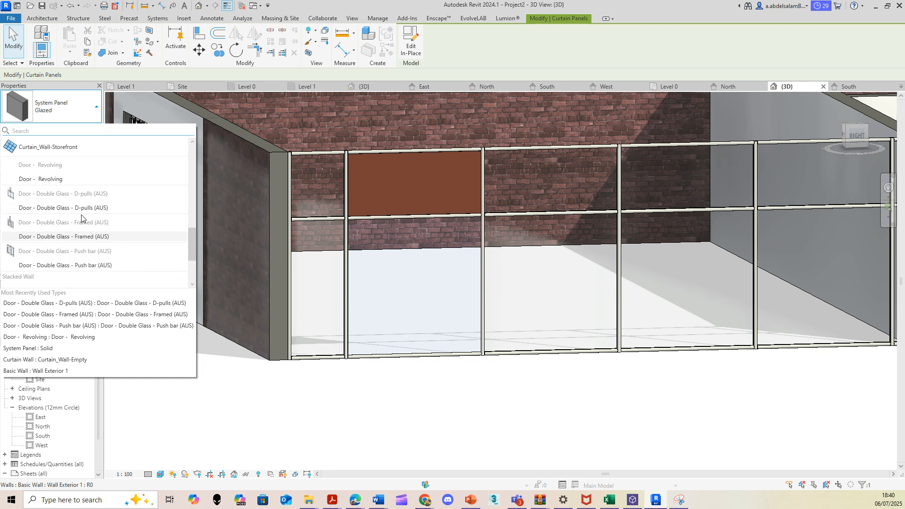
click(74, 238)
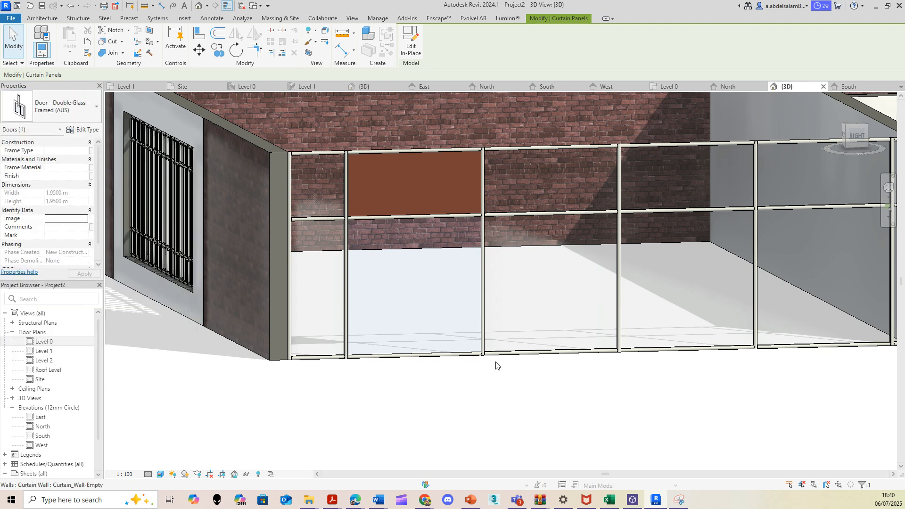
click(438, 418)
- Inspect the framed double glass door in the curtain wall up close and from several angles in 3D
shift+middle_drag(410, 388, 507, 375)
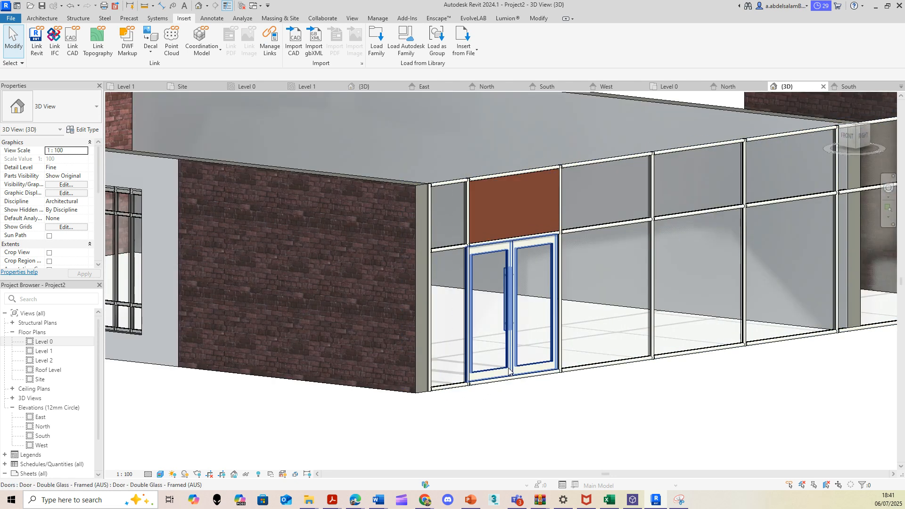
scroll(511, 368, up, 4)
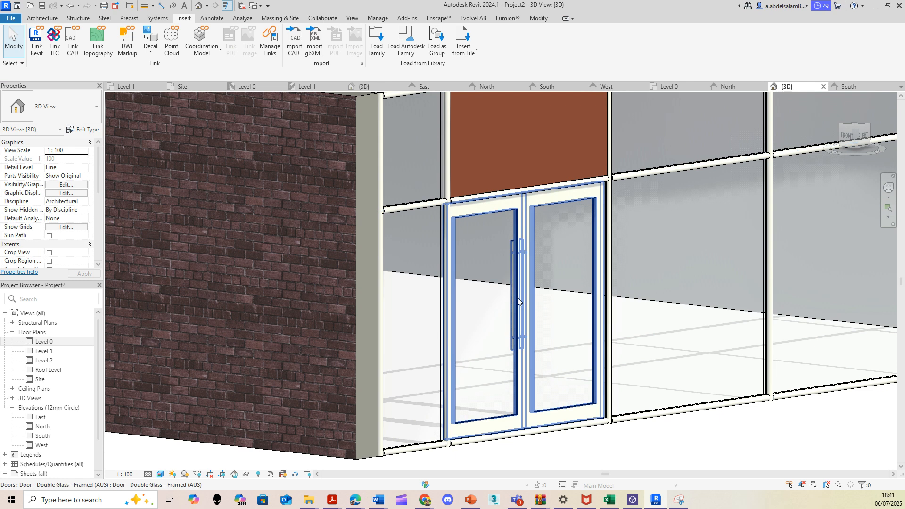
click(518, 298)
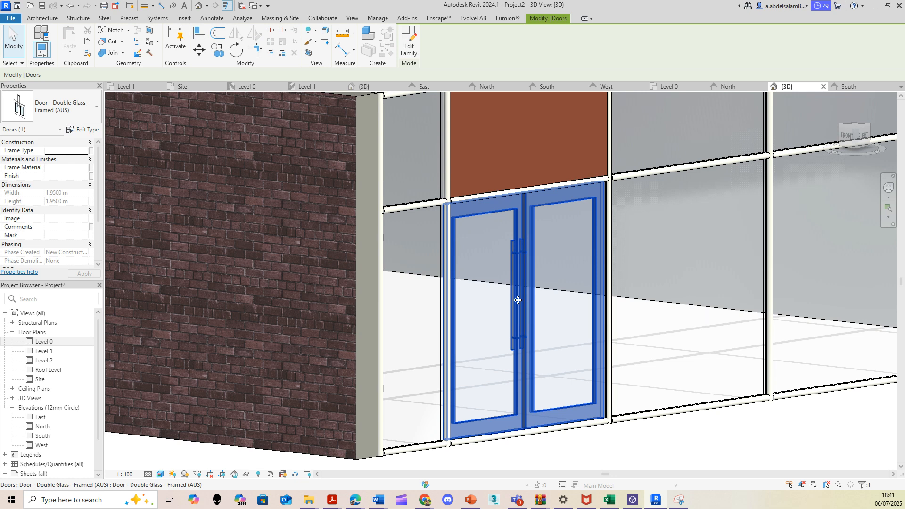
key(Escape)
scroll(557, 349, down, 1)
scroll(557, 346, down, 2)
shift+middle_drag(616, 398, 485, 396)
scroll(473, 347, up, 4)
shift+middle_drag(457, 350, 481, 353)
scroll(460, 340, down, 3)
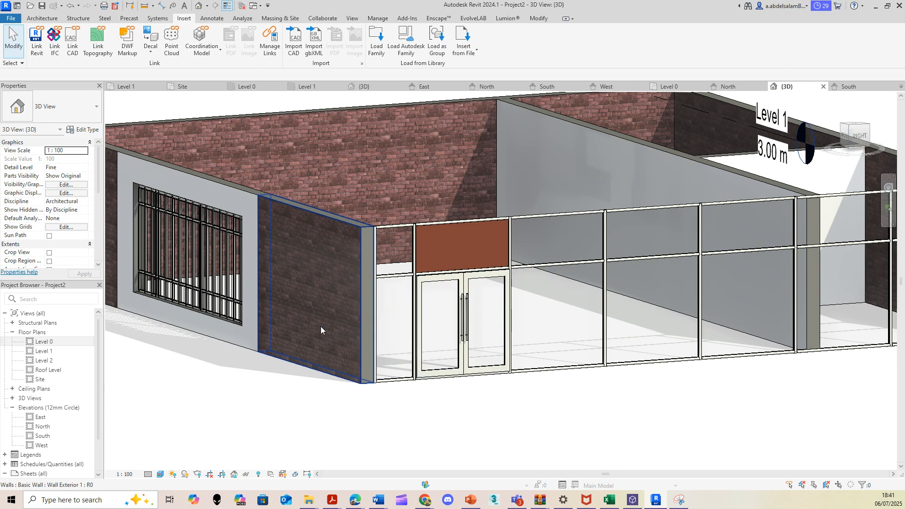
- Open the Level 0 floor plan and start a floor, picking the four exterior walls as its boundary
double_click(55, 343)
scroll(426, 290, down, 2)
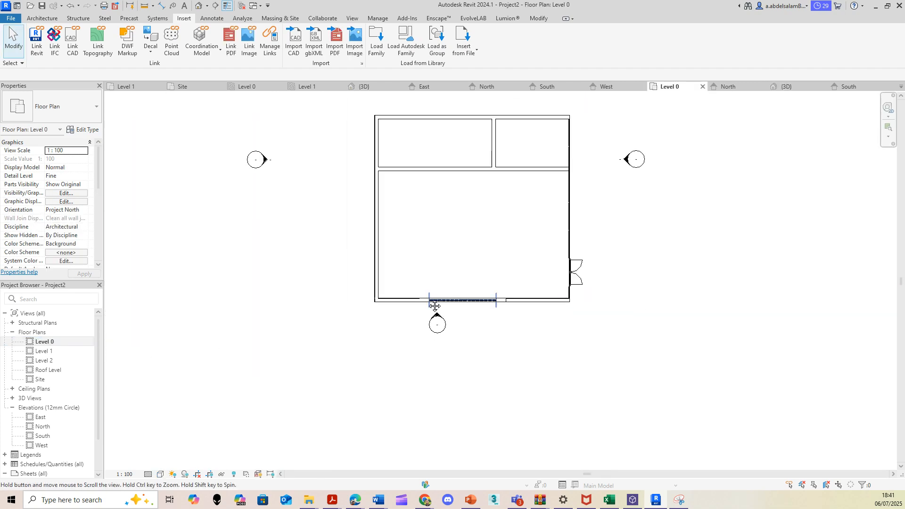
middle_drag(435, 270, 423, 338)
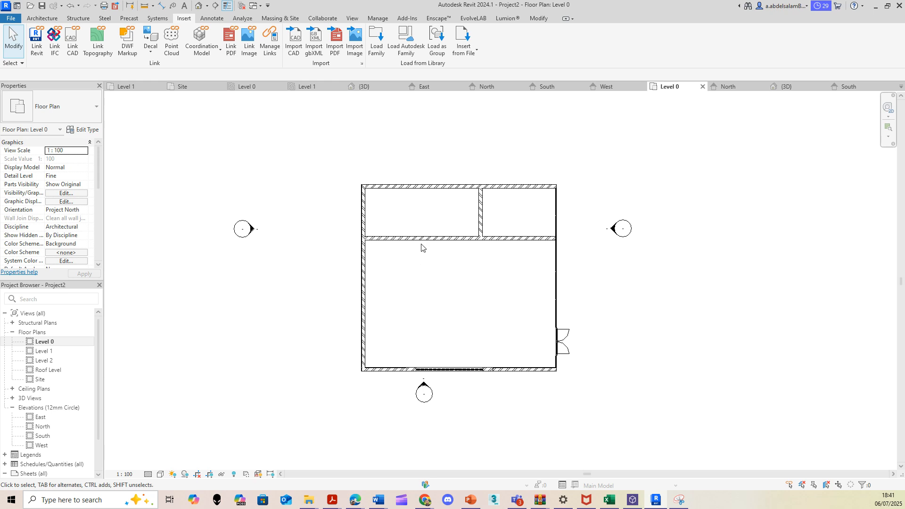
click(44, 19)
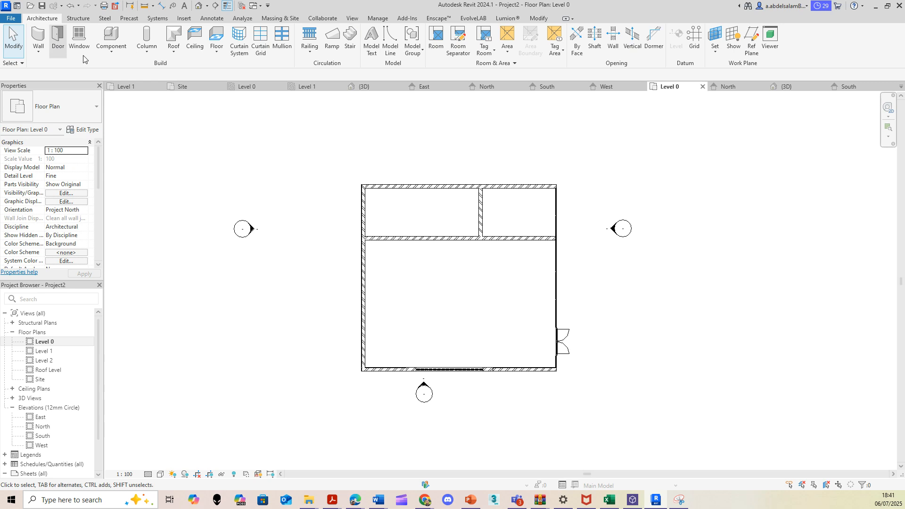
click(216, 35)
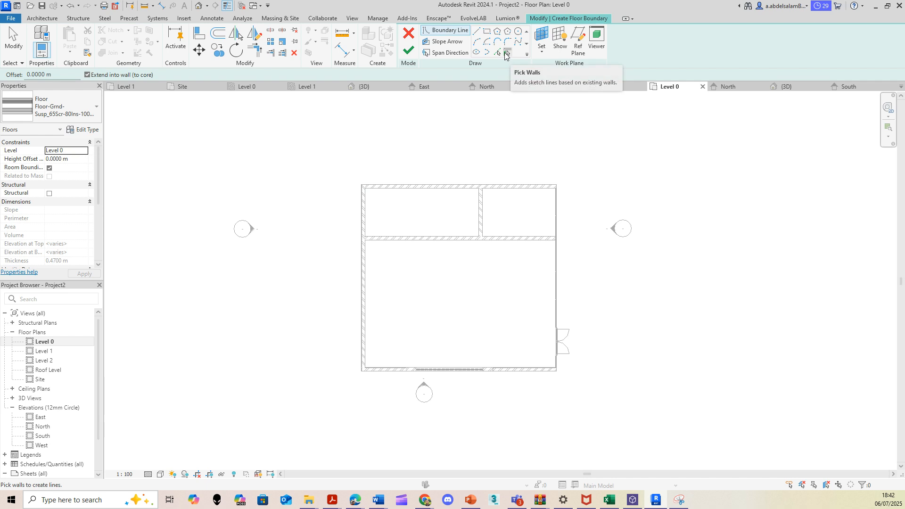
click(483, 188)
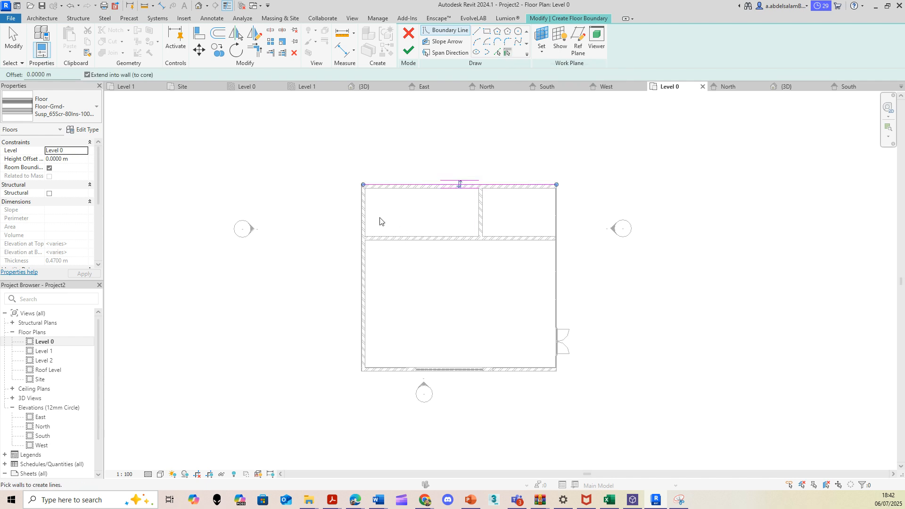
click(365, 217)
click(395, 370)
click(558, 307)
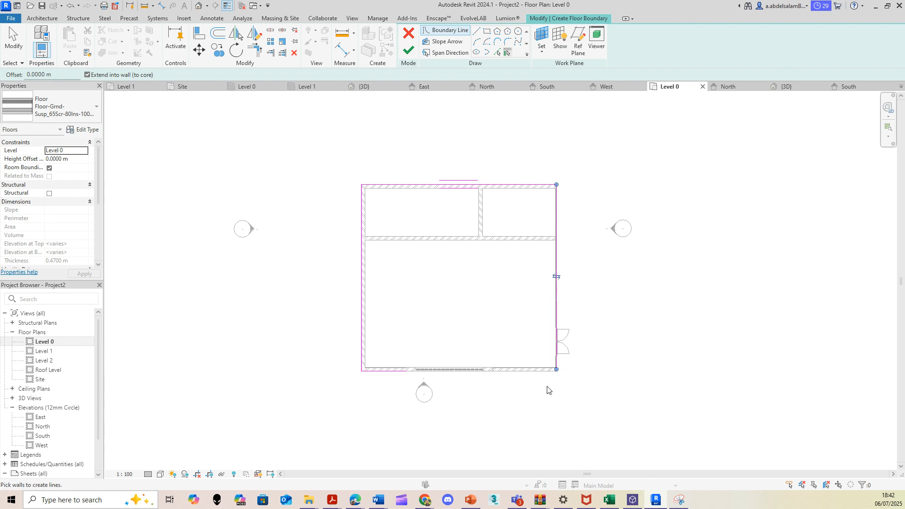
- Trim the south and east boundary lines into a corner so the floor outline closes
scroll(530, 381, up, 4)
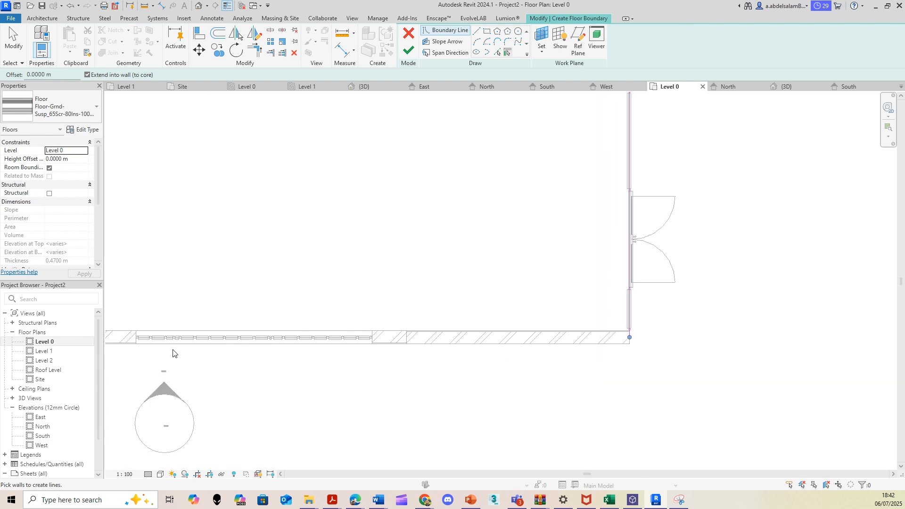
scroll(315, 346, down, 2)
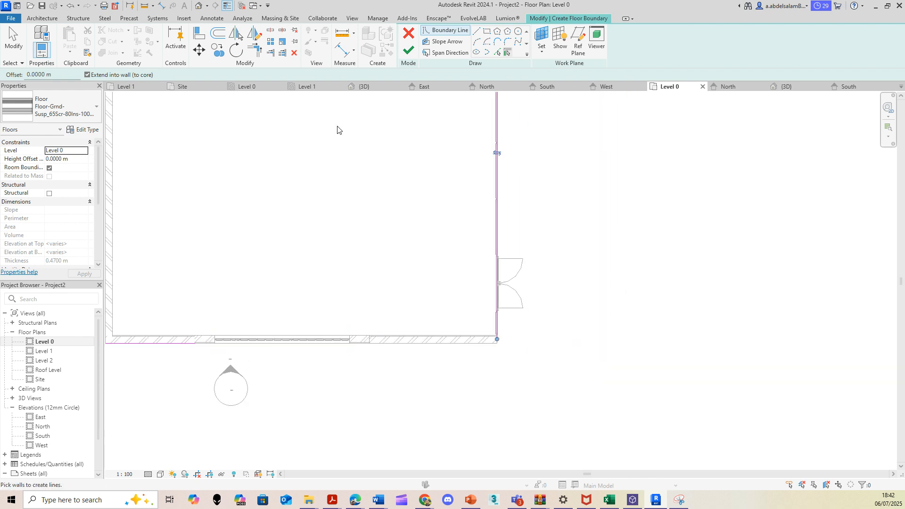
key(t)
key(r)
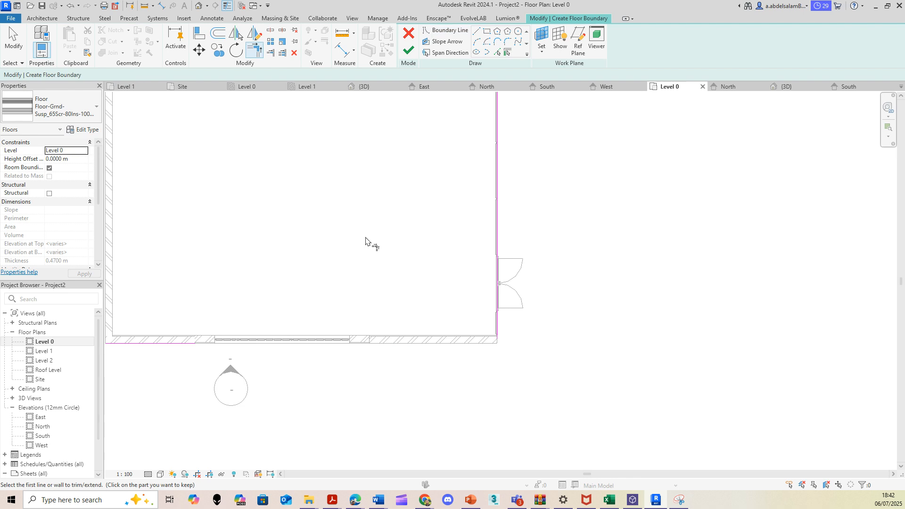
scroll(370, 245, down, 1)
click(206, 331)
click(482, 329)
scroll(360, 329, down, 3)
key(Escape)
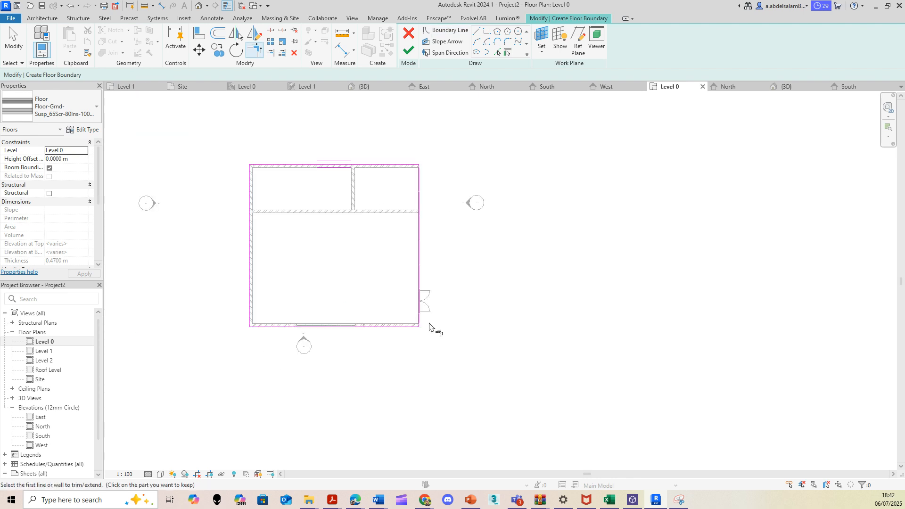
- Stretch the south boundary line past the southeast corner to 16 m and try to finish the floor sketch
scroll(422, 340, up, 4)
click(417, 317)
drag(421, 317, 471, 316)
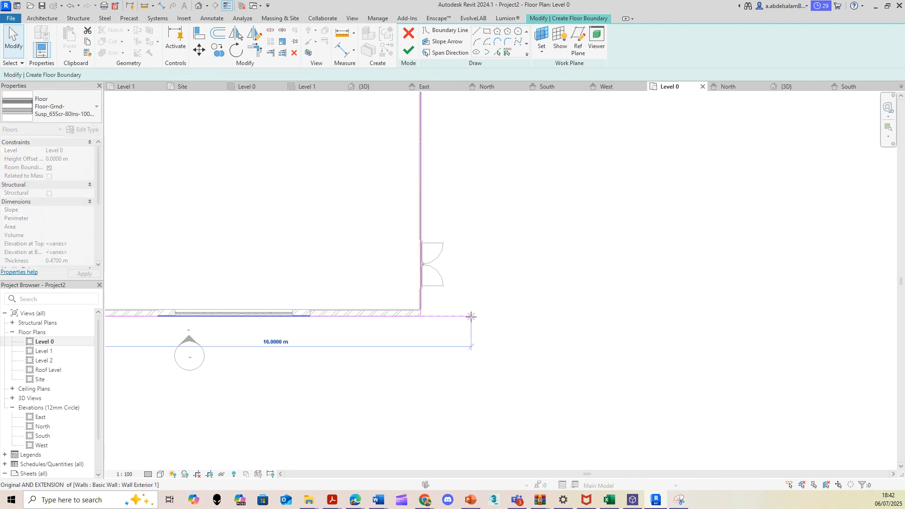
click(441, 367)
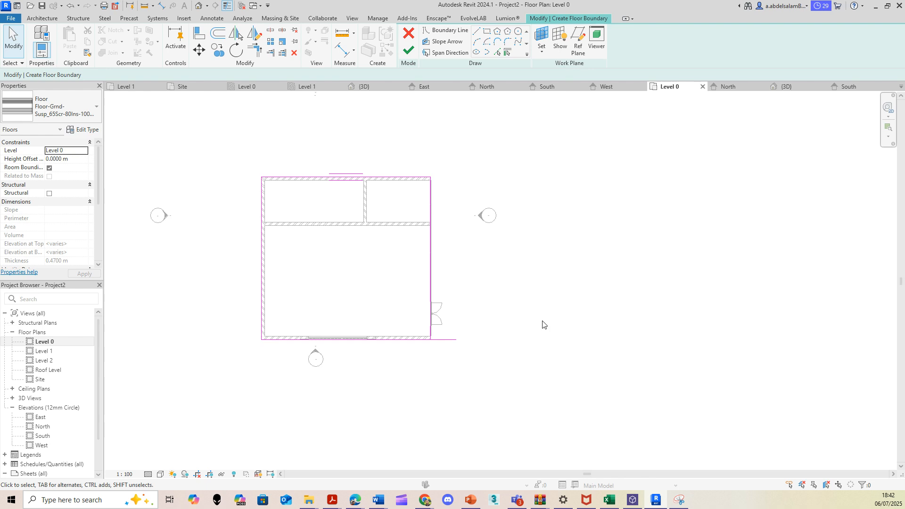
click(415, 50)
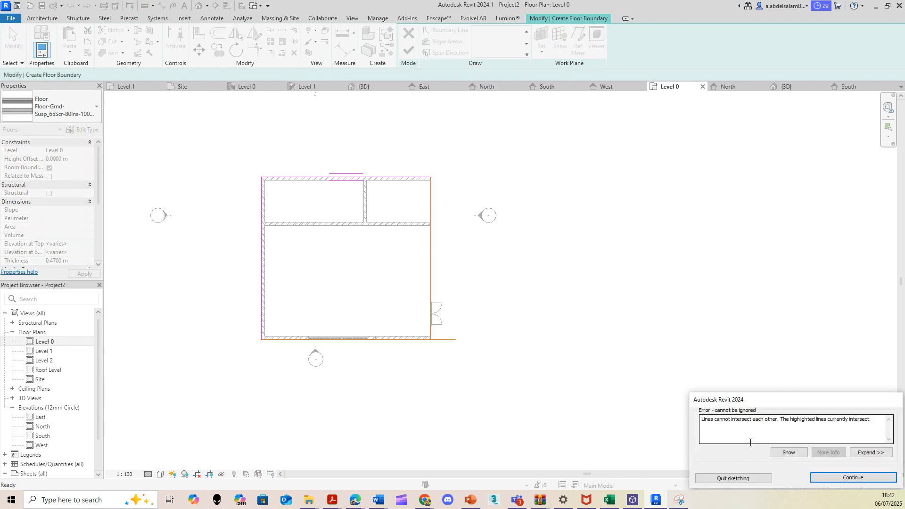
click(837, 476)
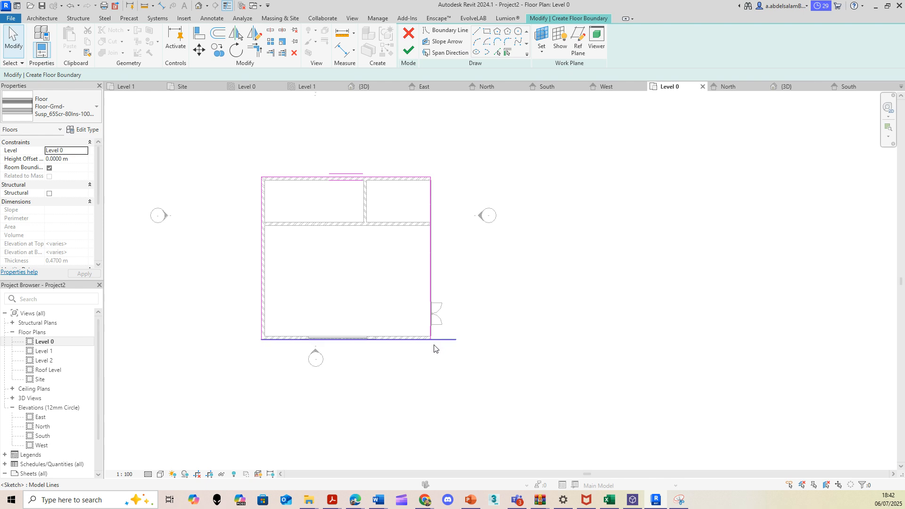
- Trim the overshooting south boundary line back to the east boundary line at the southeast corner
scroll(431, 341, up, 3)
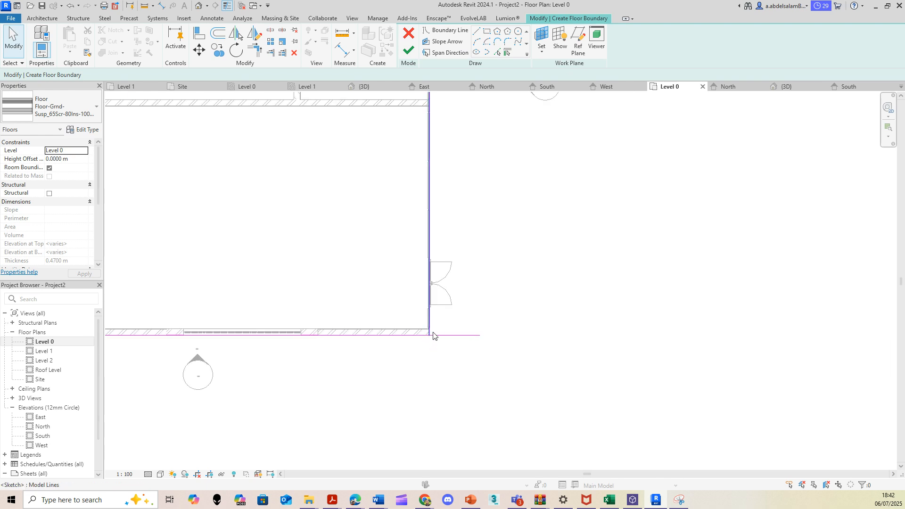
scroll(432, 333, down, 3)
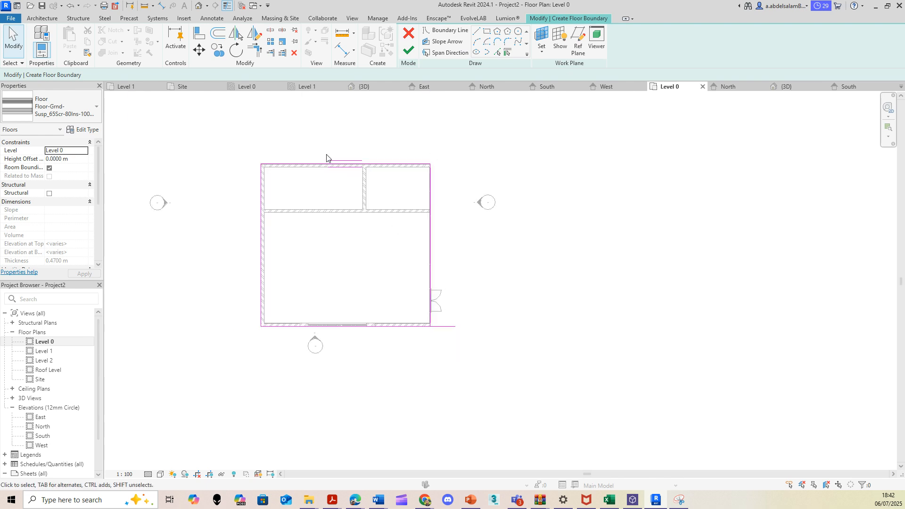
scroll(424, 173, up, 3)
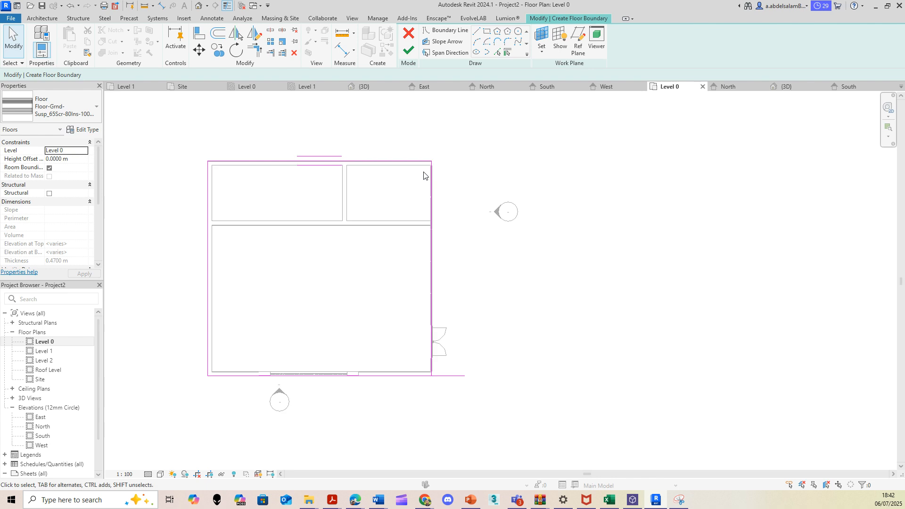
scroll(432, 181, down, 1)
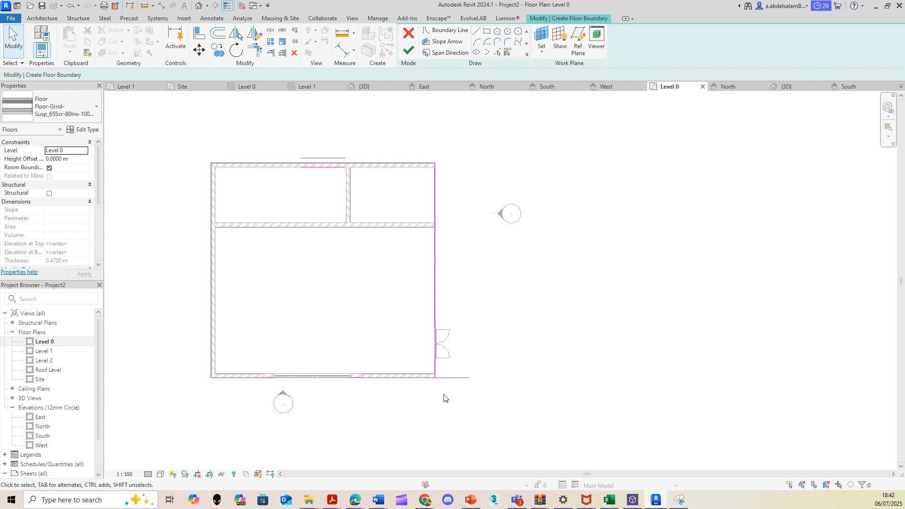
scroll(441, 394, up, 4)
key(t)
key(r)
click(429, 332)
click(417, 343)
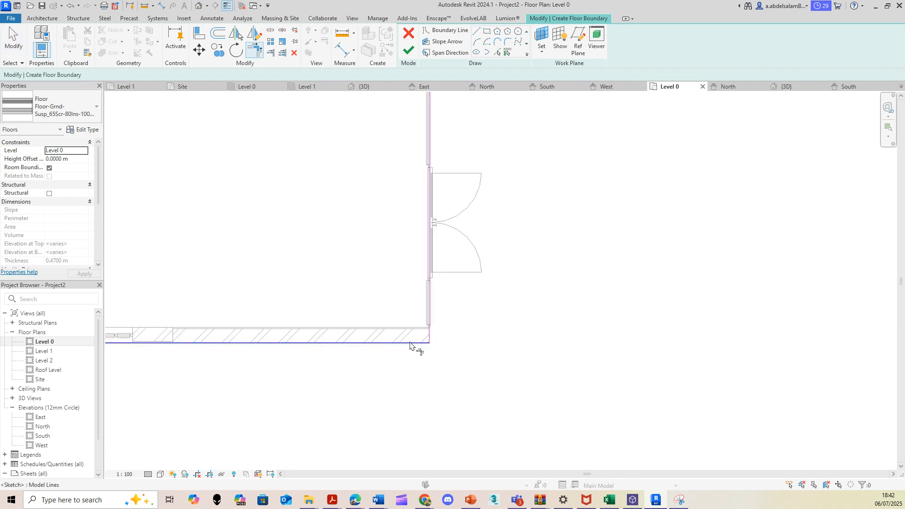
scroll(439, 387, down, 3)
scroll(438, 387, down, 3)
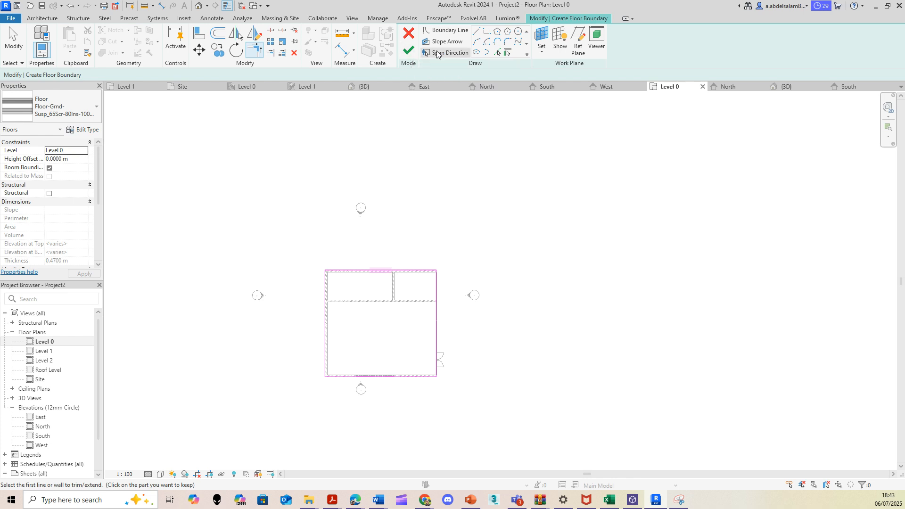
- Finish the floor sketch and view the building from the curtain wall side in the 3D view
click(477, 31)
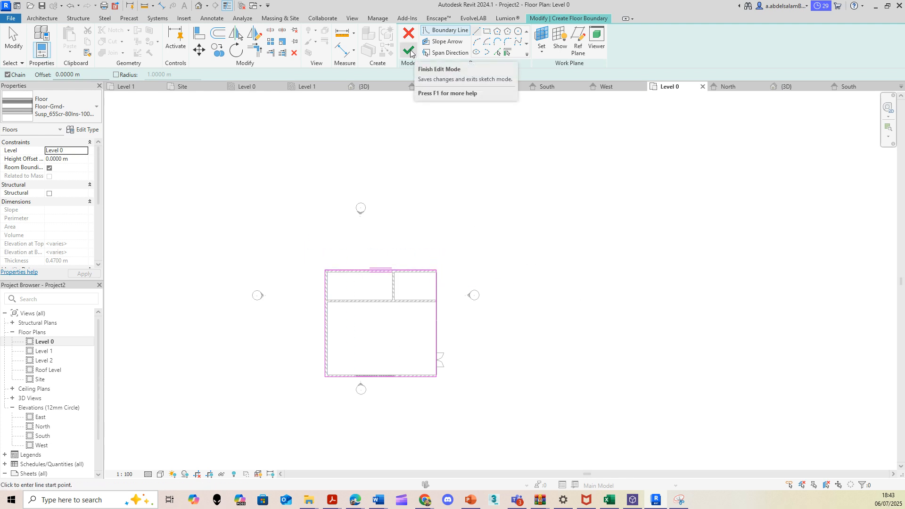
click(409, 51)
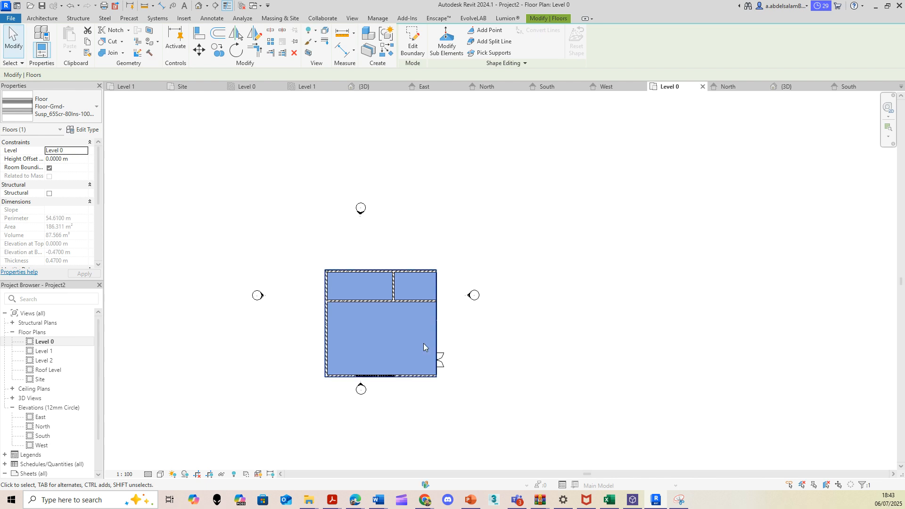
click(204, 5)
scroll(584, 308, down, 2)
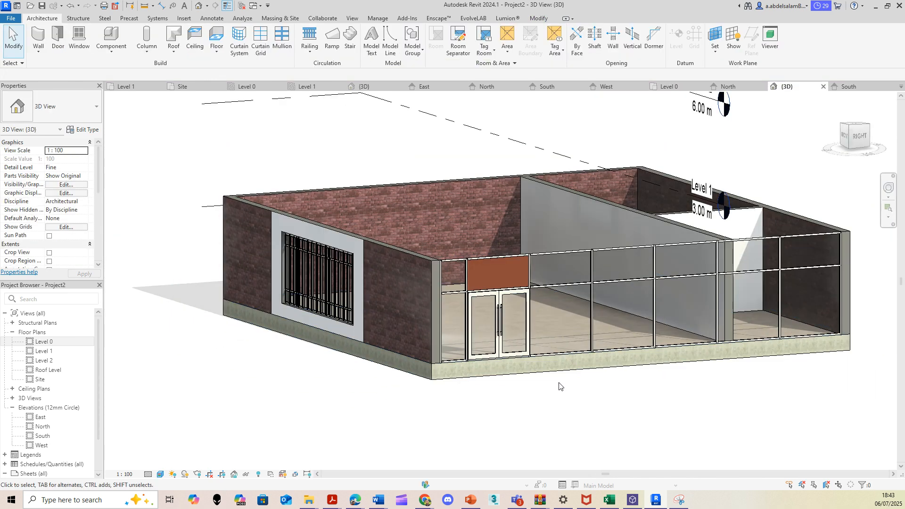
shift+middle_drag(560, 394, 510, 387)
- Try the timber, upper concrete and suspended ground types on the floor and settle on Floor_Timber_22Cbd-225Joist
click(517, 362)
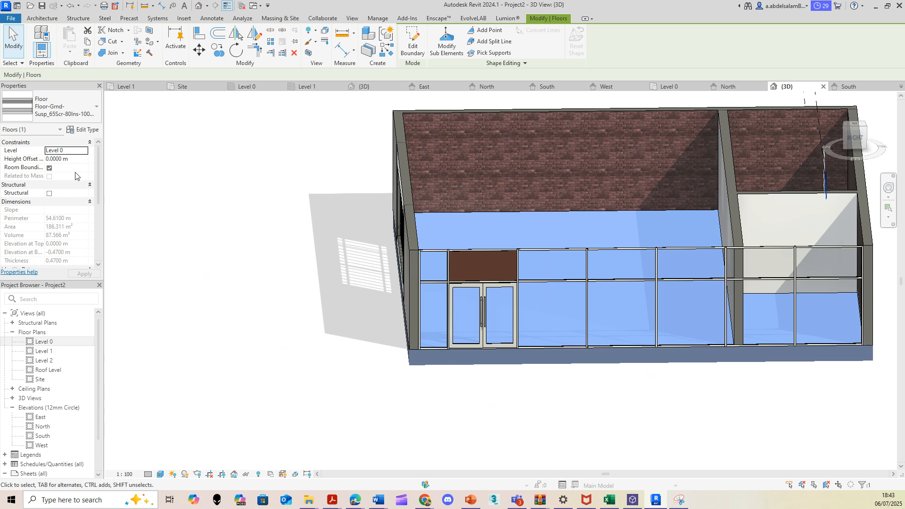
click(87, 112)
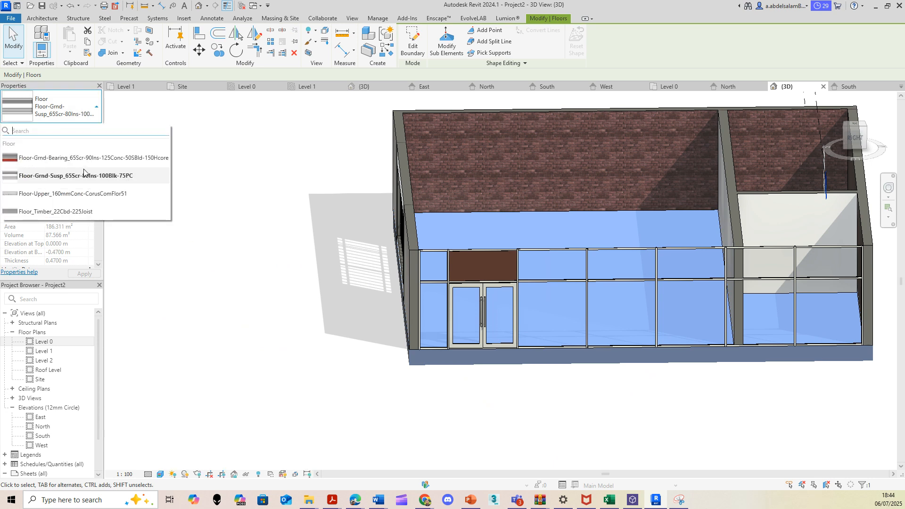
click(80, 213)
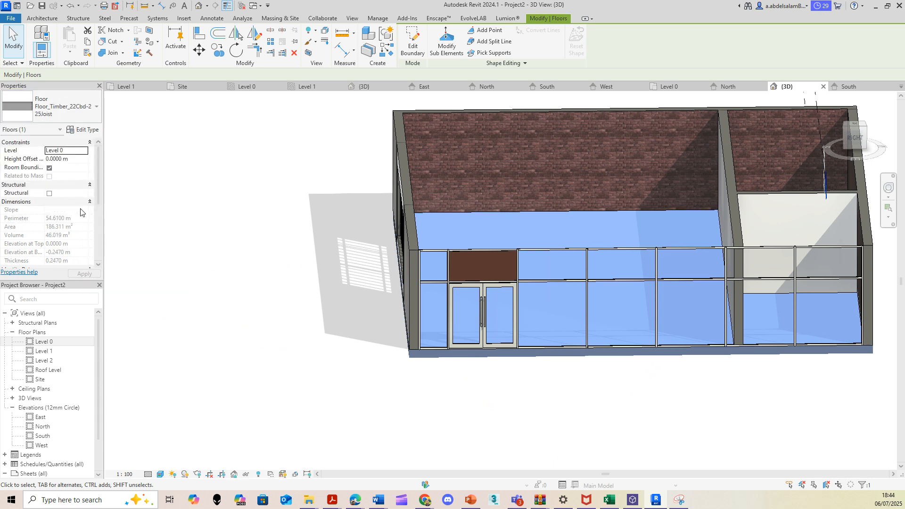
click(62, 109)
click(60, 196)
click(64, 108)
click(68, 176)
click(66, 111)
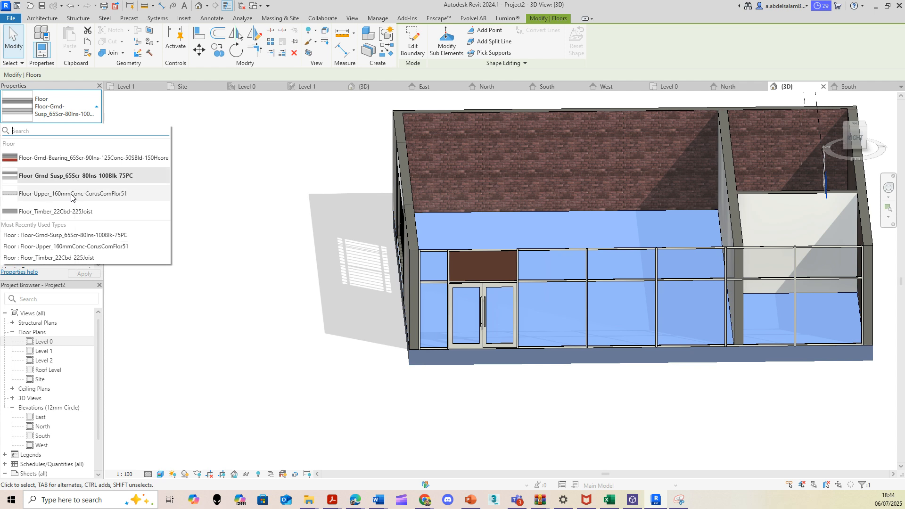
click(120, 211)
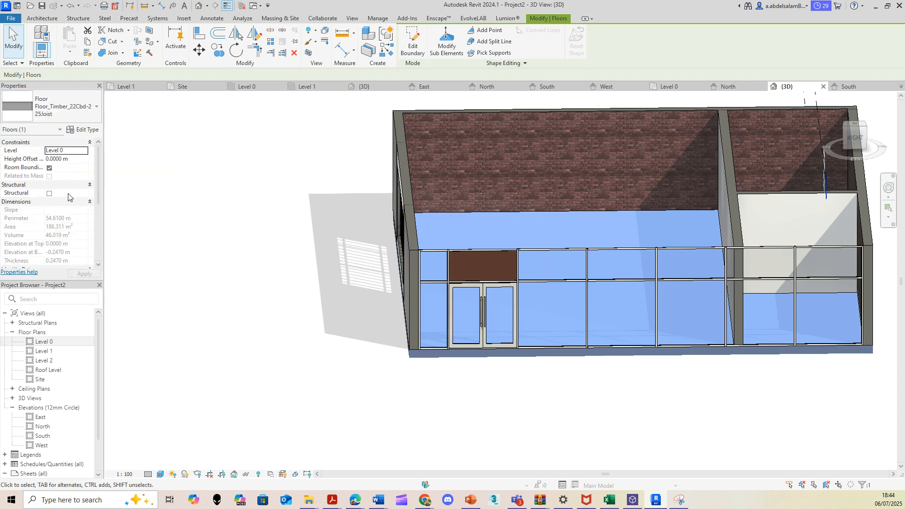
- Duplicate the timber floor type under the name Floor 1
click(81, 129)
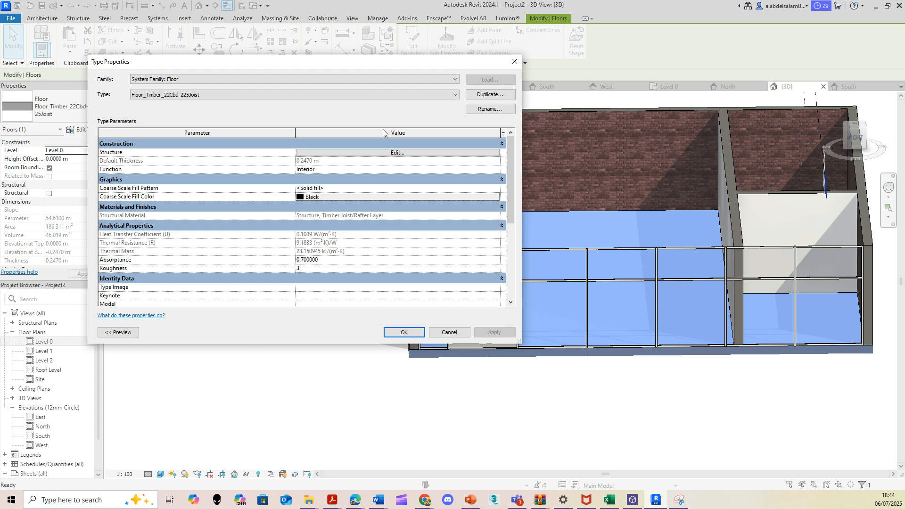
click(496, 96)
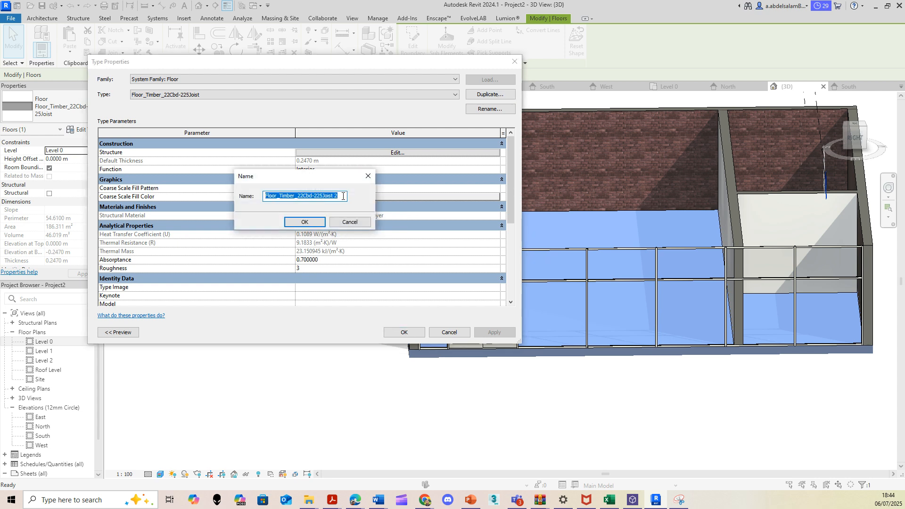
text(Floor 1)
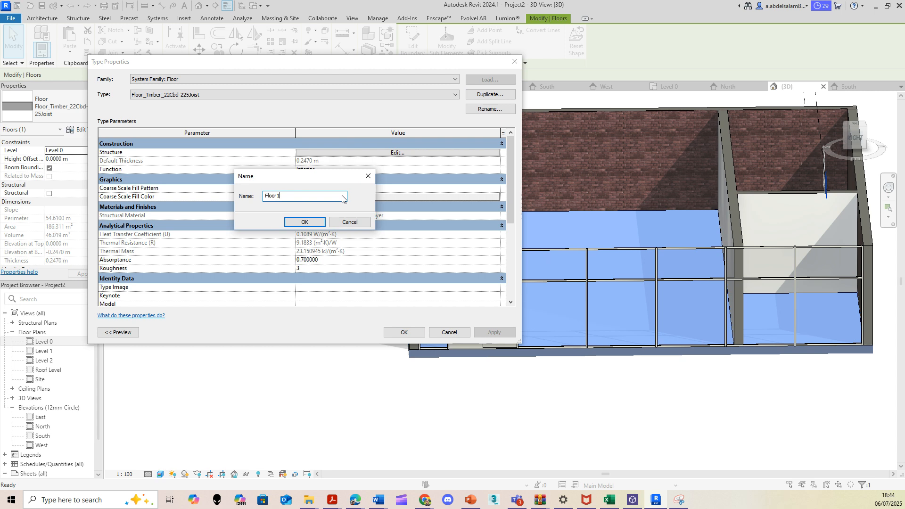
click(302, 222)
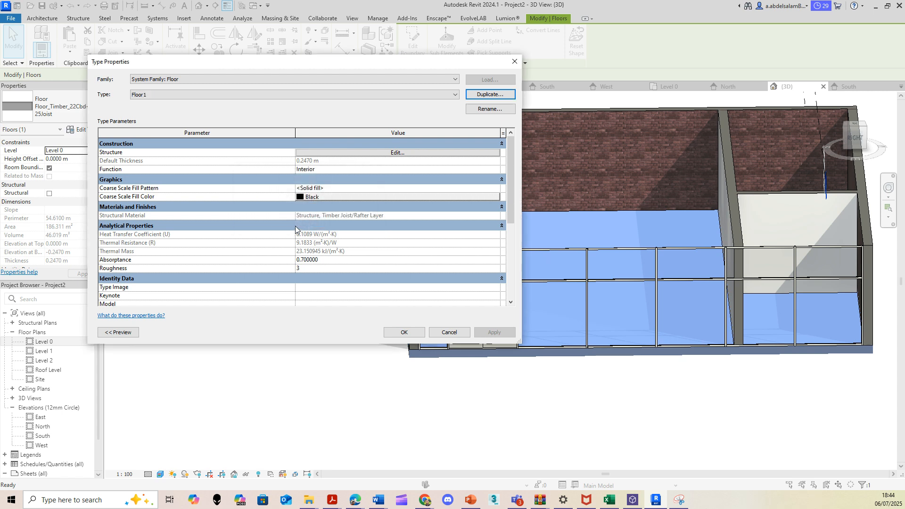
- Examine the section preview and the layer functions, materials and thicknesses of the Floor 1 type
click(115, 332)
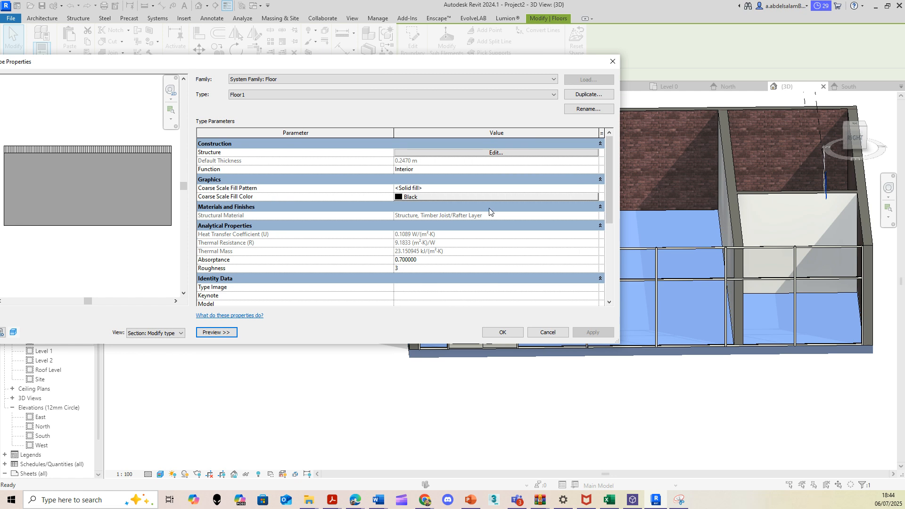
click(461, 153)
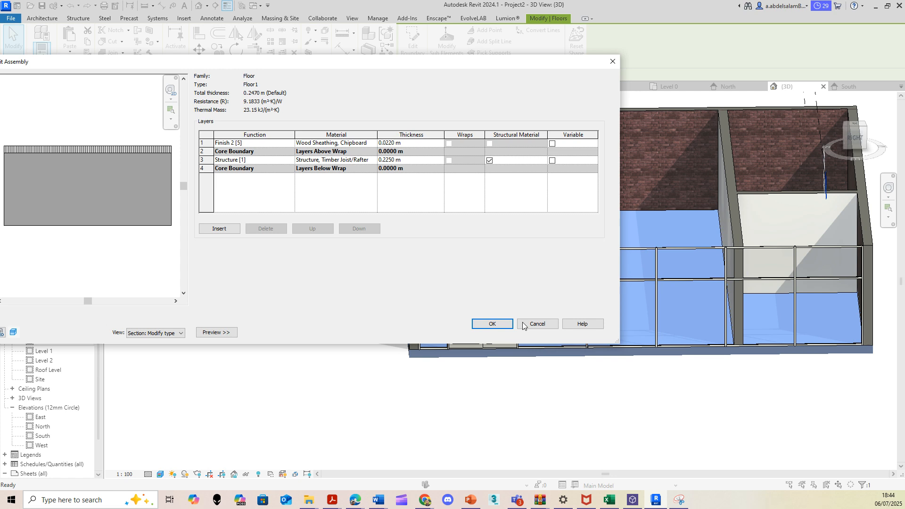
click(492, 324)
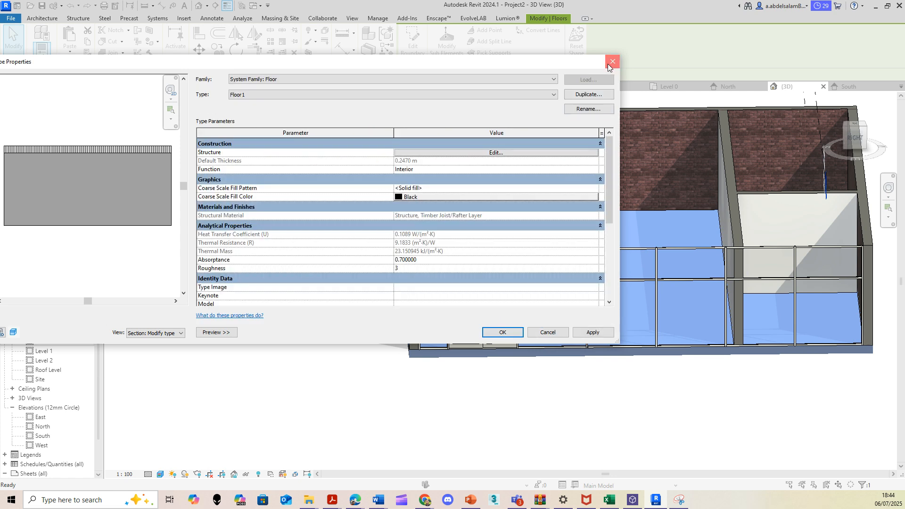
- Close the floor's type properties and turn the 3D view round to the brick exterior wall opposite the curtain wall
click(612, 62)
click(425, 369)
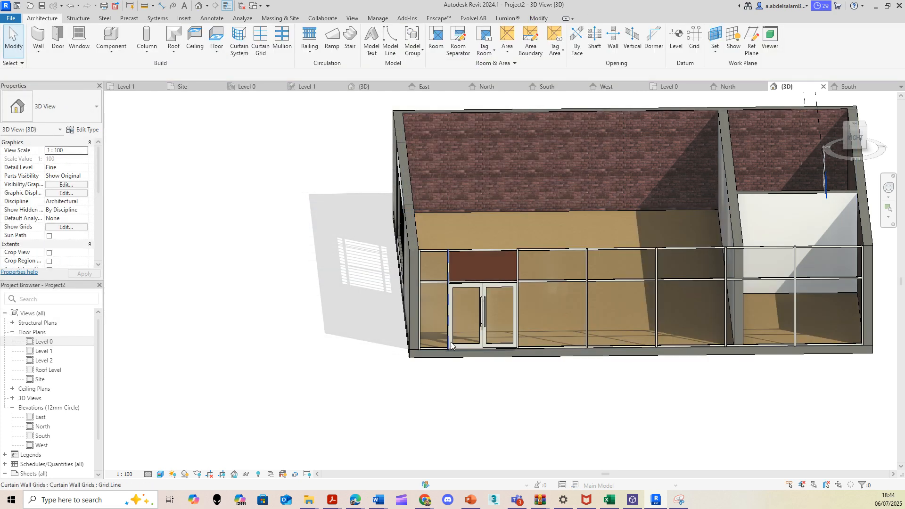
scroll(453, 337, down, 1)
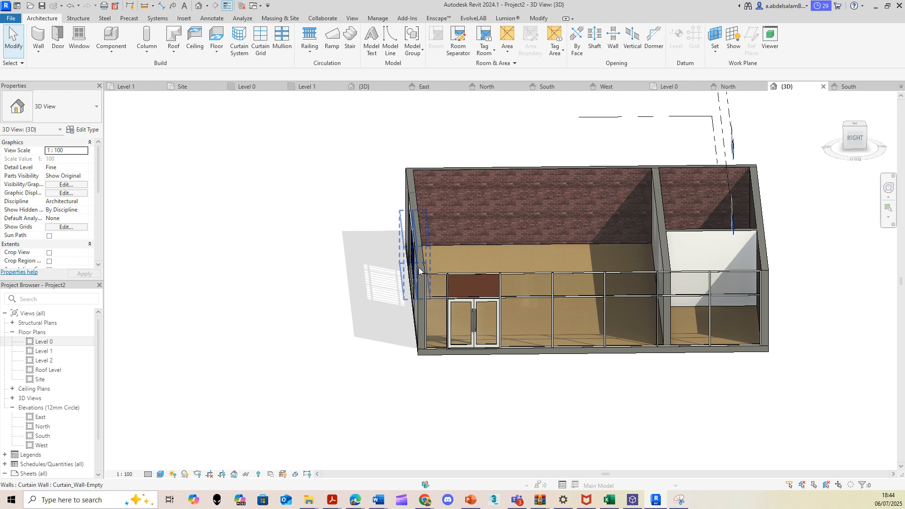
mouse_move(307, 377)
shift+middle_down()
mouse_move(695, 358)
mouse_move(693, 347)
mouse_move(372, 396)
mouse_move(398, 406)
mouse_move(570, 397)
mouse_move(532, 374)
shift+middle_up()
scroll(519, 371, down, 2)
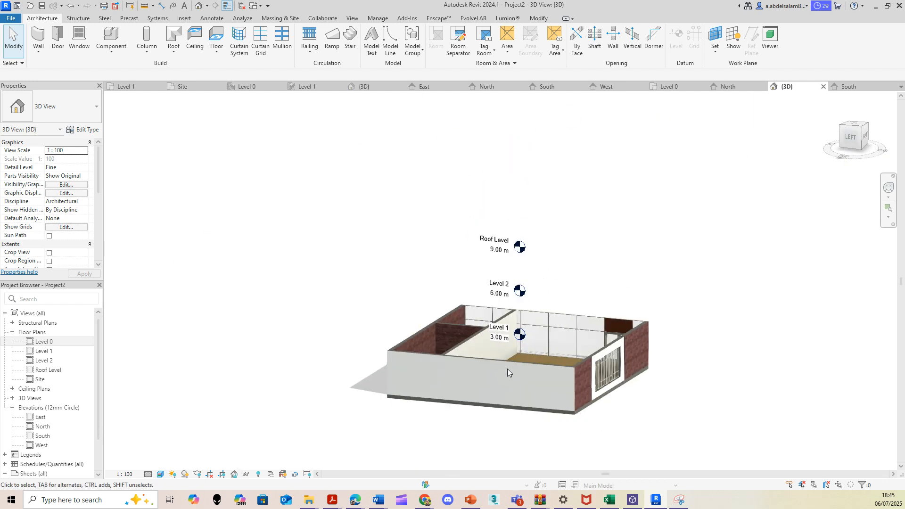
- Examine the brick exterior wall opposite the curtain wall and how it sits on the floor edge
click(504, 366)
click(424, 423)
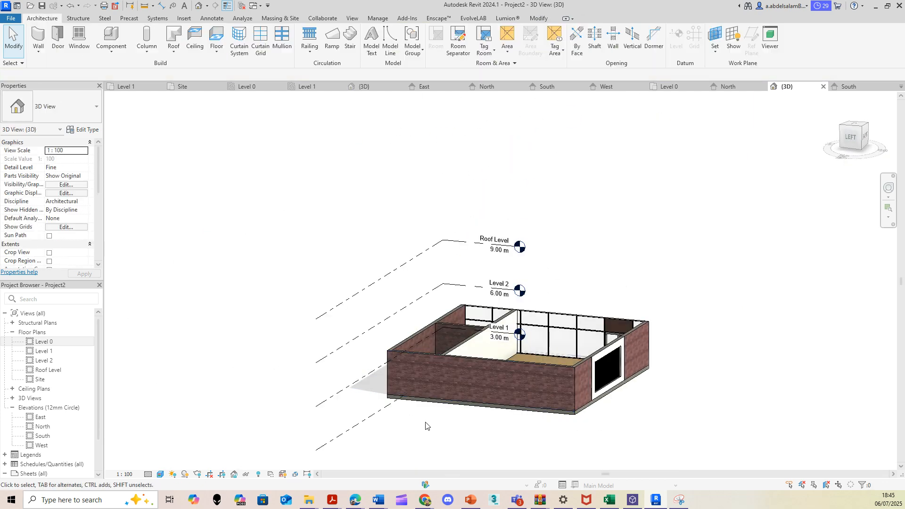
scroll(425, 416, up, 2)
scroll(427, 396, up, 3)
click(438, 282)
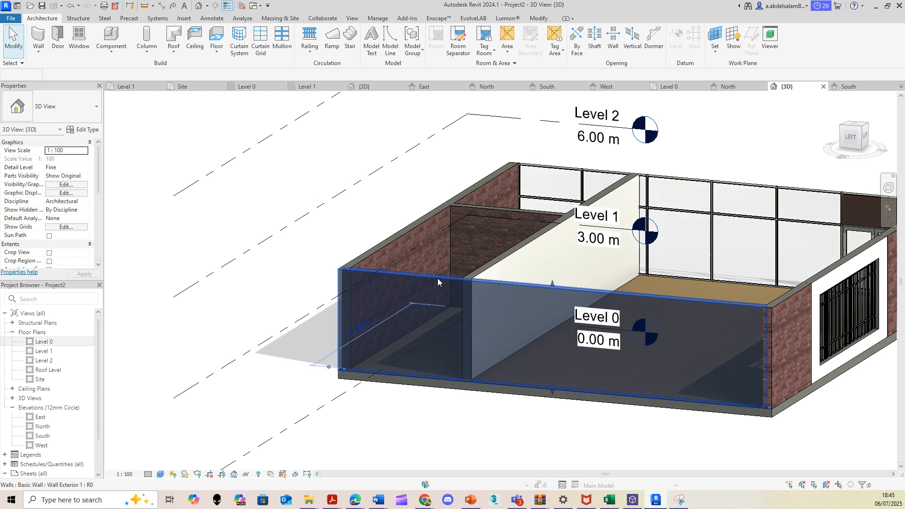
click(440, 436)
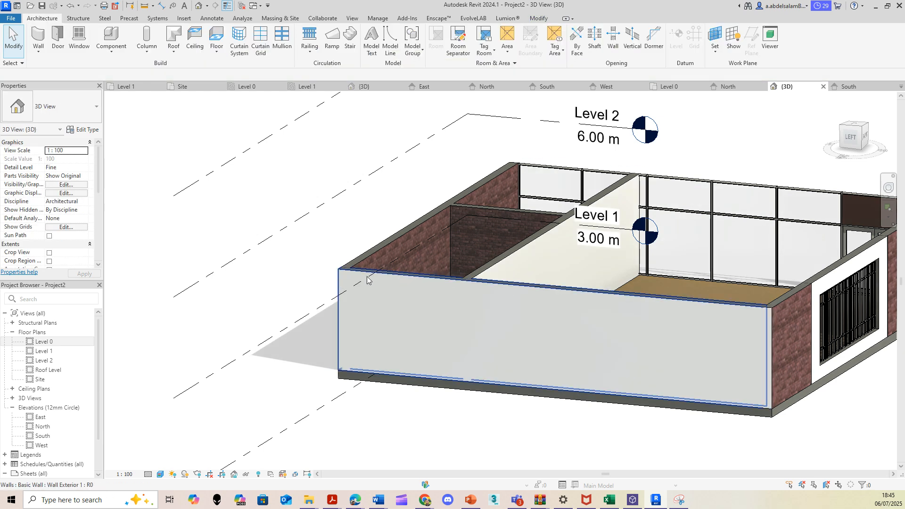
click(434, 284)
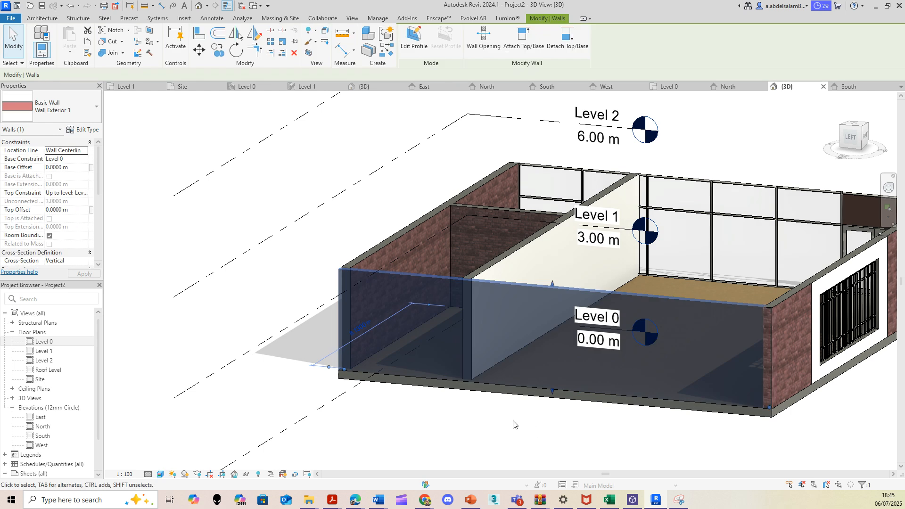
click(468, 432)
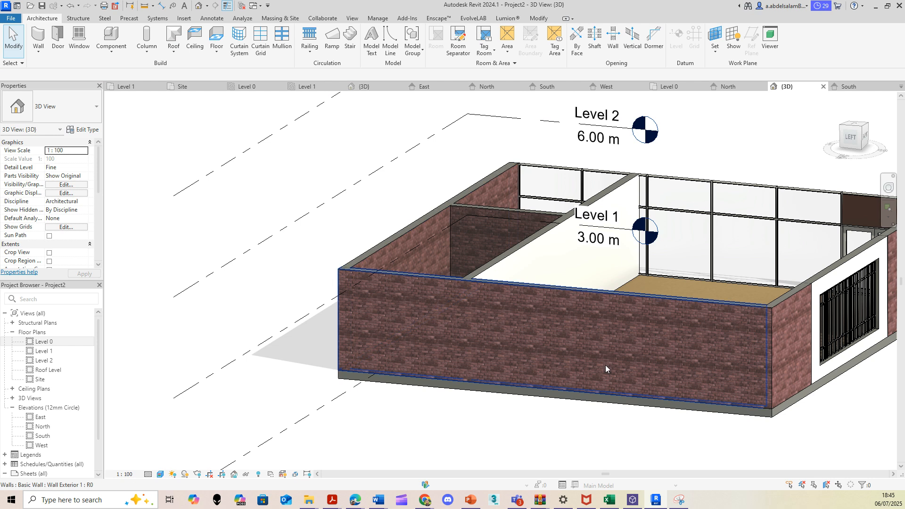
- Place a Doors_ExtDbl_Flush 1810x2110mm door in the brick wall opposite the curtain wall, about 0.3 m from the small room's corner
shift+middle_drag(649, 385, 387, 405)
shift+middle_drag(226, 362, 243, 345)
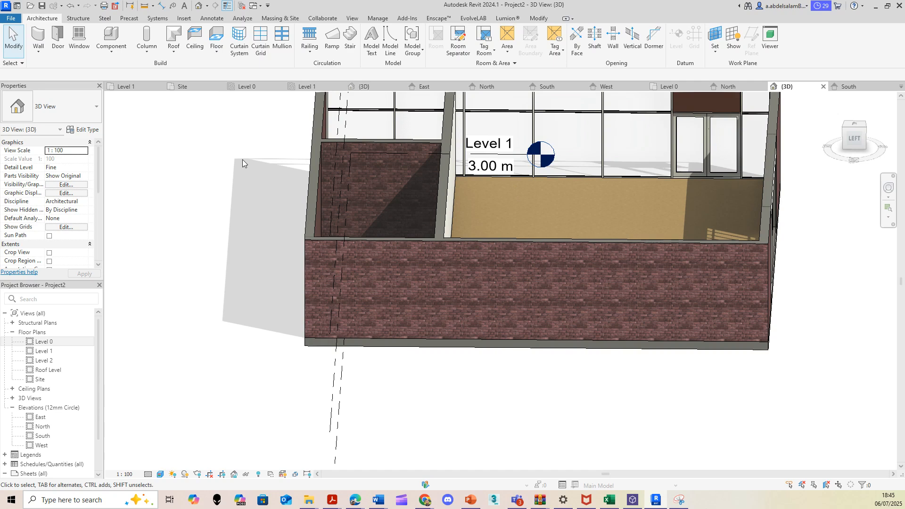
click(58, 39)
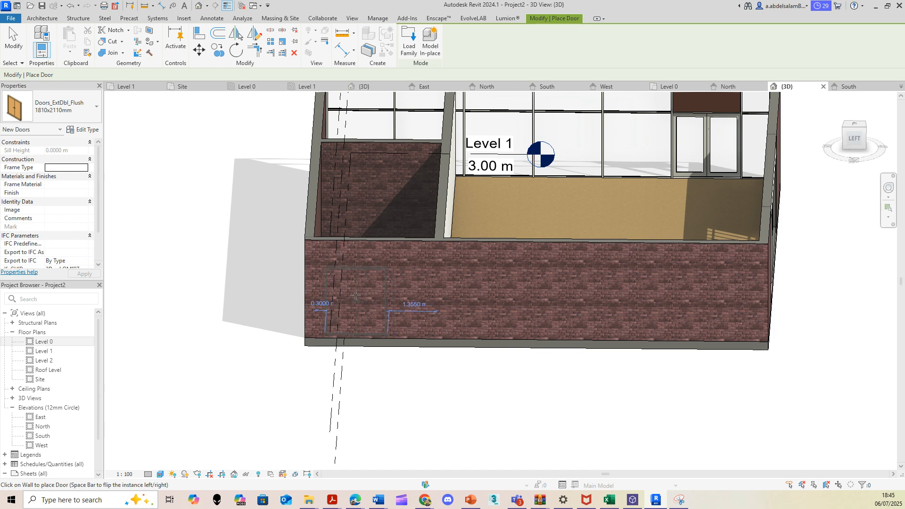
click(399, 384)
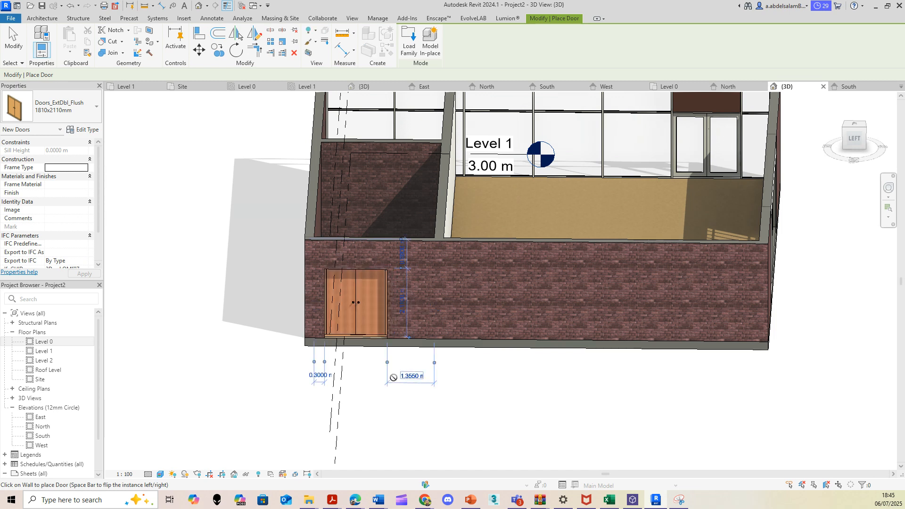
- Start loading more door families and go to the Doors folder of the Metric Library
click(81, 114)
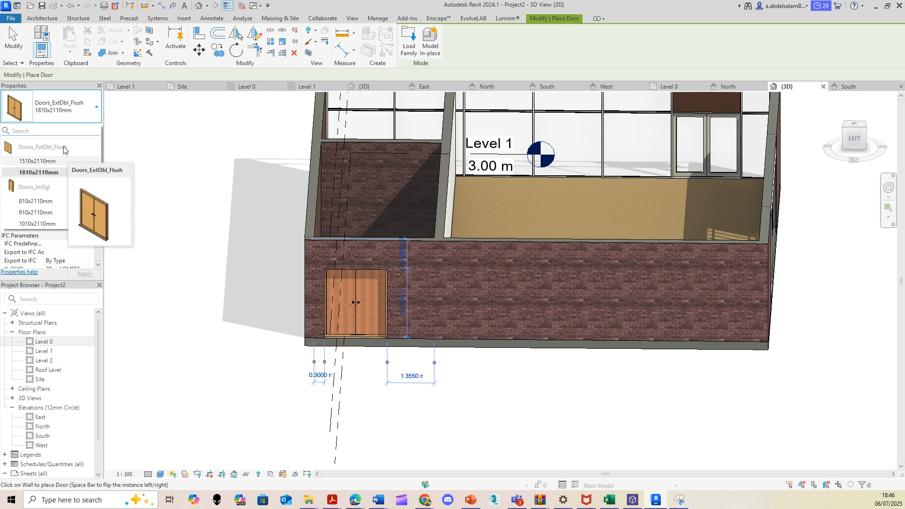
click(409, 42)
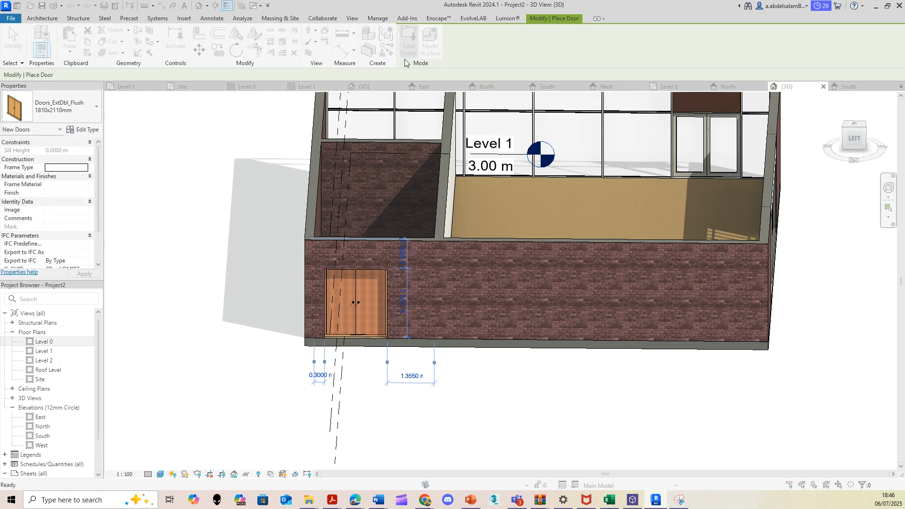
click(333, 111)
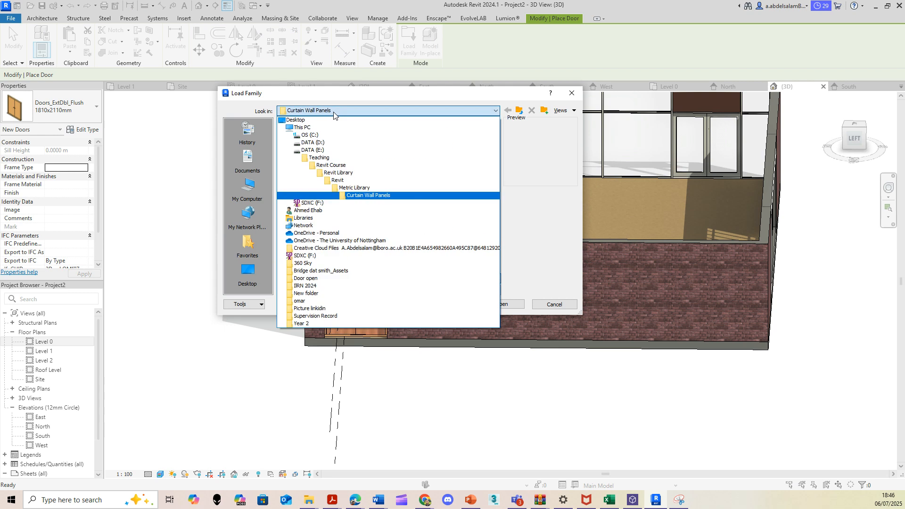
click(354, 188)
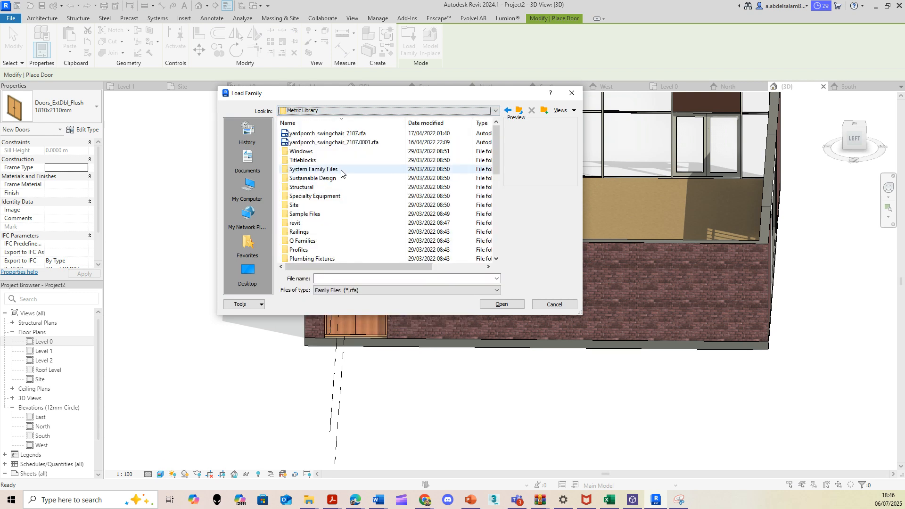
scroll(341, 175, down, 7)
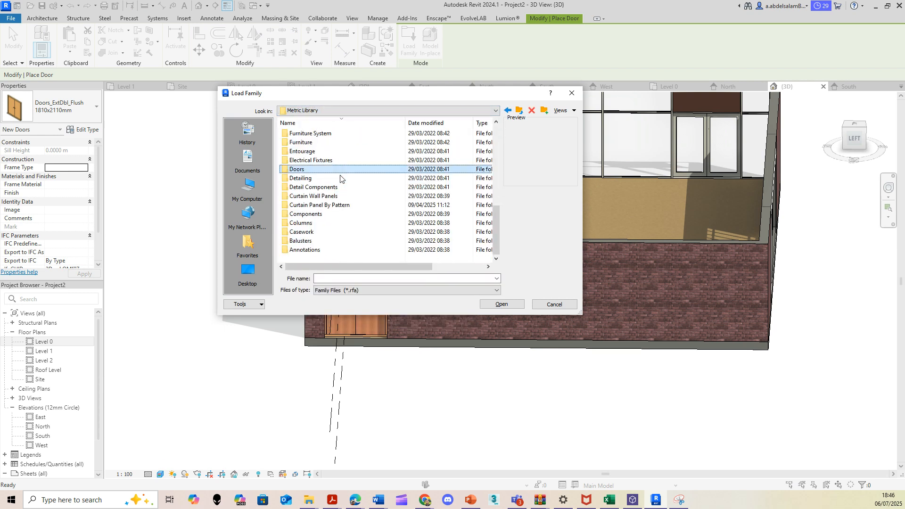
double_click(316, 170)
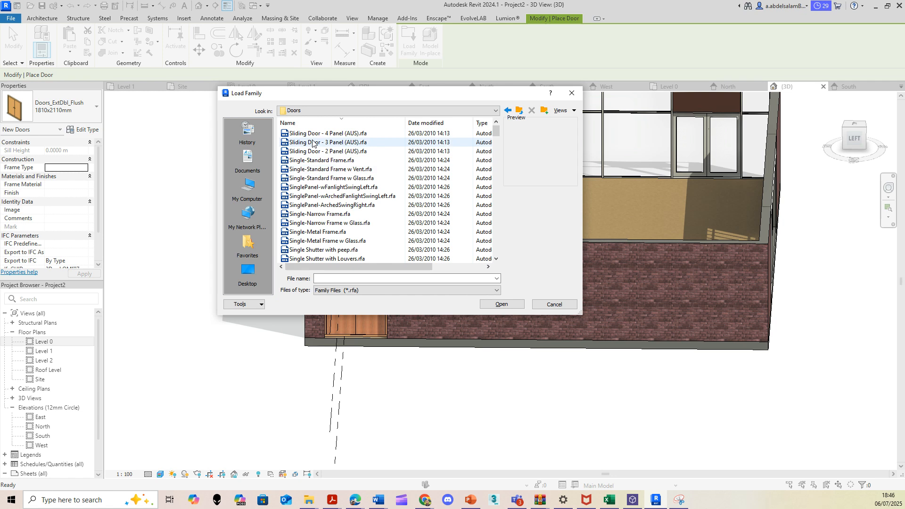
- Look through the previews of the door families, from the sliding doors down to M_Curtain Wall Sgl Glass
click(313, 134)
key(Down)
key(Down)
key(Down)
key(Down)
key(Down)
key(Down)
key(Down)
key(Down)
key(Down)
key(Down)
key(Down)
key(Down)
key(Down)
key(Down)
key(Down)
key(Down)
key(Down)
key(Down)
key(Down)
key(Down)
key(Down)
key(Down)
key(Down)
key(Down)
key(Down)
key(Down)
key(Down)
key(Down)
key(Down)
key(Down)
key(Down)
key(Down)
key(Down)
key(Down)
key(Down)
key(Down)
key(Down)
key(Down)
key(Down)
key(Down)
key(Down)
key(Down)
key(Down)
key(Down)
key(Down)
key(Down)
key(Down)
key(Down)
key(Down)
key(Down)
key(Down)
key(Down)
key(Down)
key(Down)
key(Down)
key(Down)
key(Down)
key(Down)
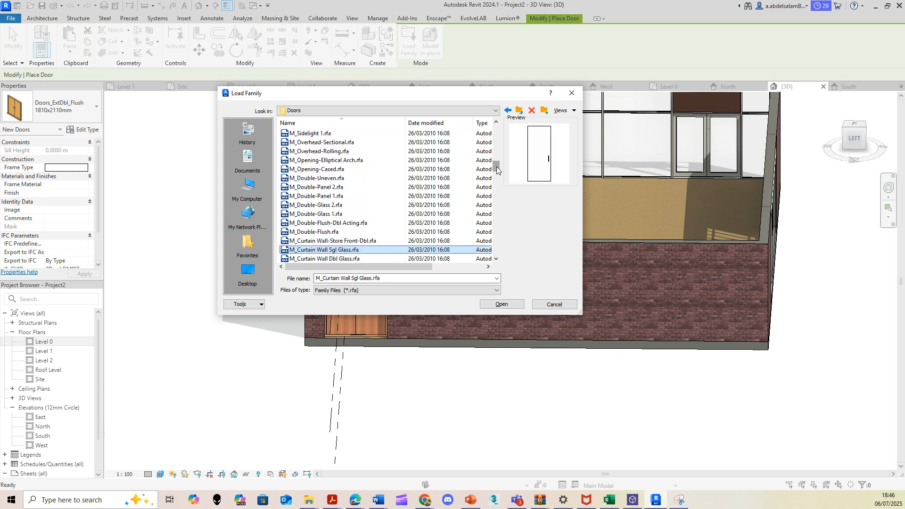
- Load the exterior single door families ExtSgl (10) to ExtSgl (14) into the project and leave door placement
scroll(497, 169, down, 8)
click(320, 196)
scroll(351, 240, down, 7)
click(336, 223)
click(325, 241)
click(320, 252)
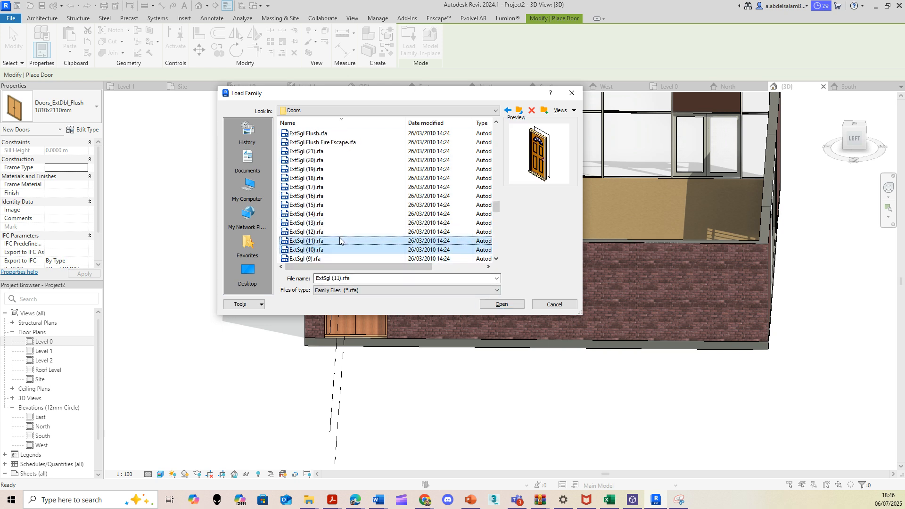
shift+click(331, 214)
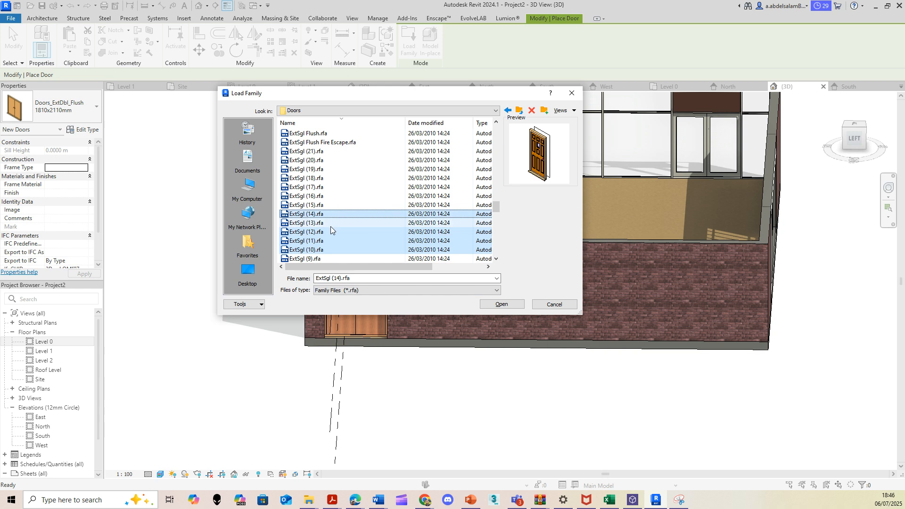
click(498, 305)
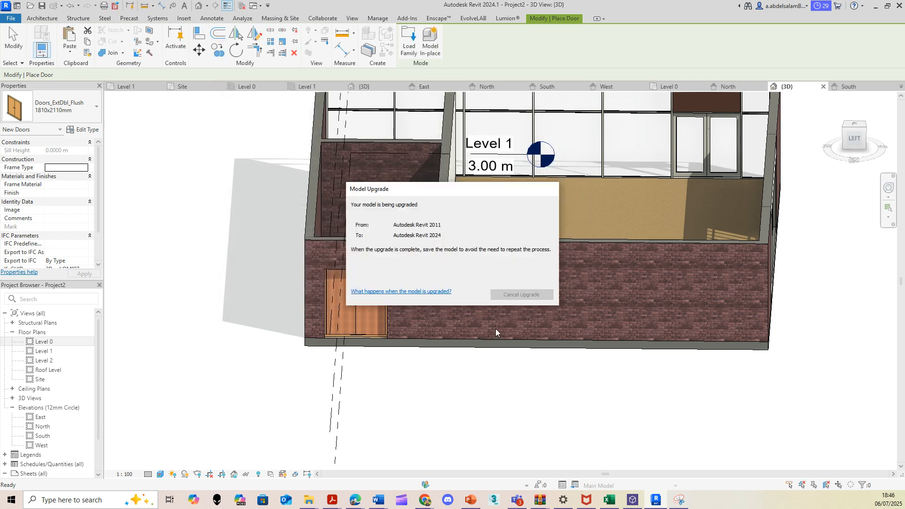
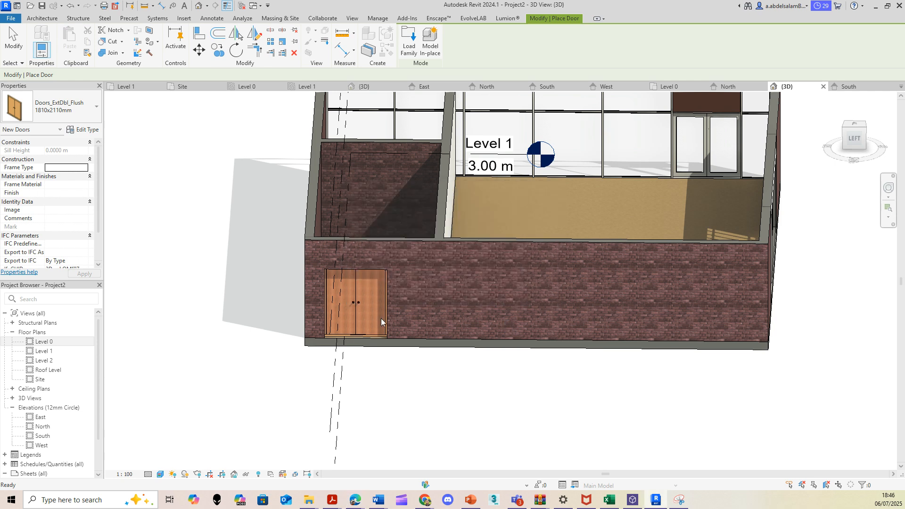
key(Escape)
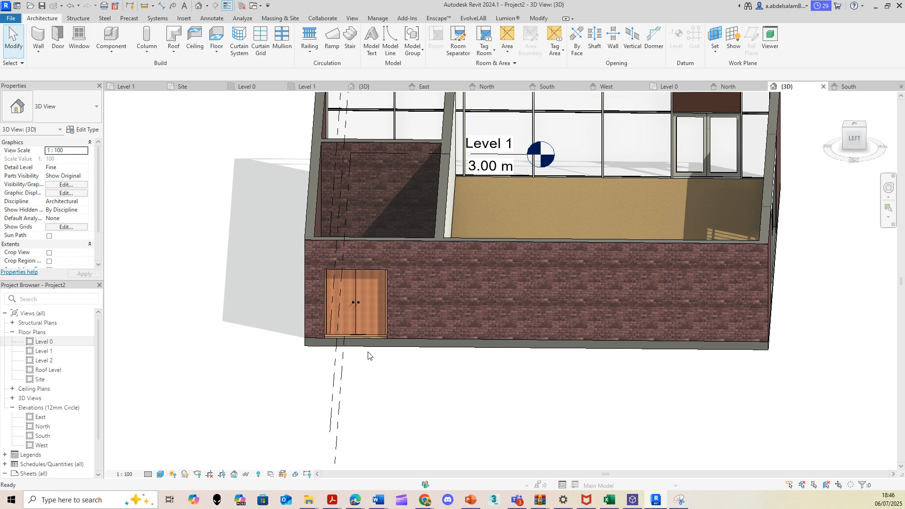
- Change the placed double door to the ExtSgl (12) type 1010 x 2110mm
click(359, 328)
click(35, 113)
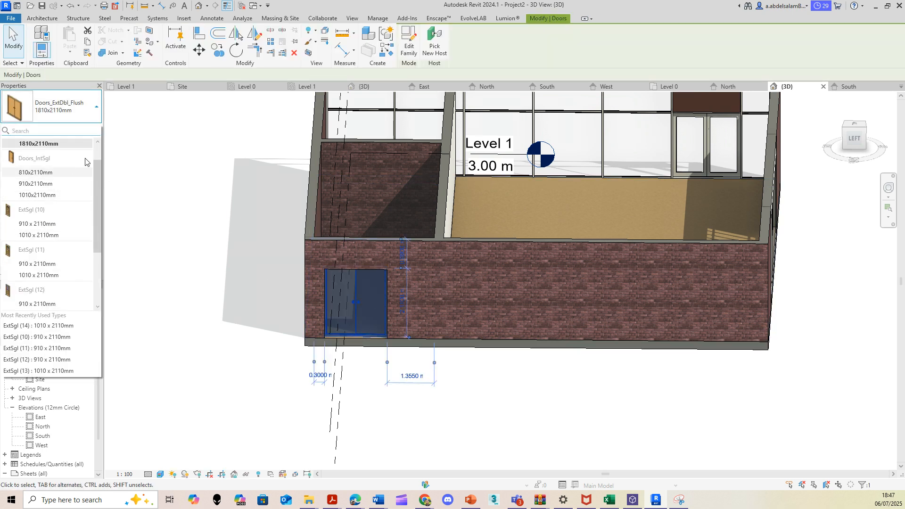
scroll(49, 200, up, 1)
scroll(50, 200, down, 4)
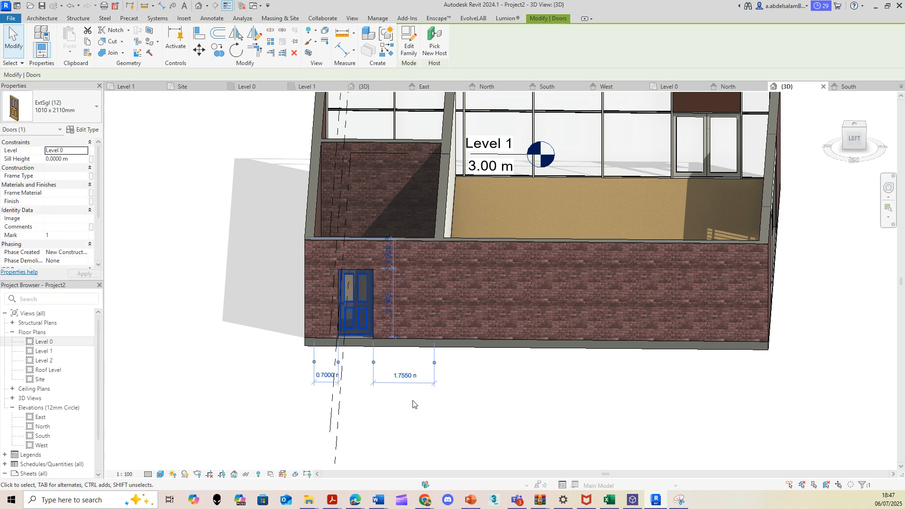
click(447, 431)
- Duplicate the door's type under the name 1010 x 2110mm 2
scroll(361, 343, up, 3)
click(352, 324)
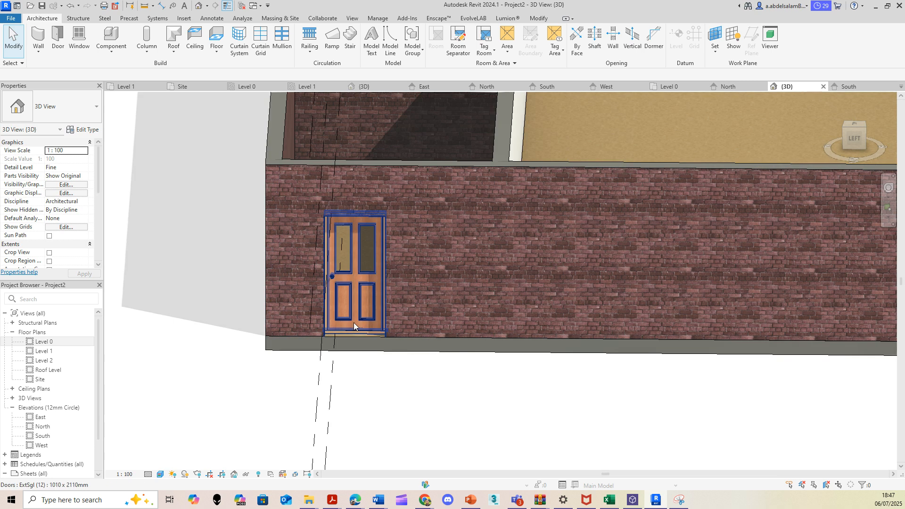
click(83, 130)
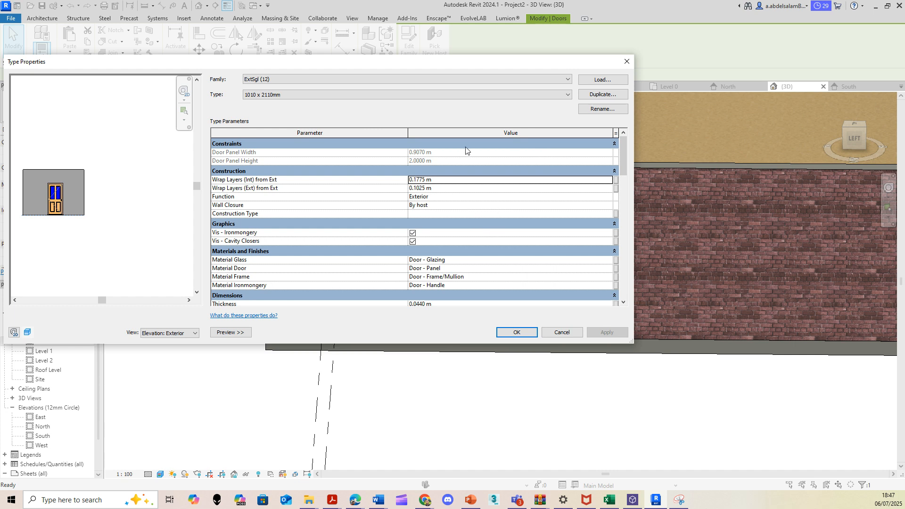
click(595, 97)
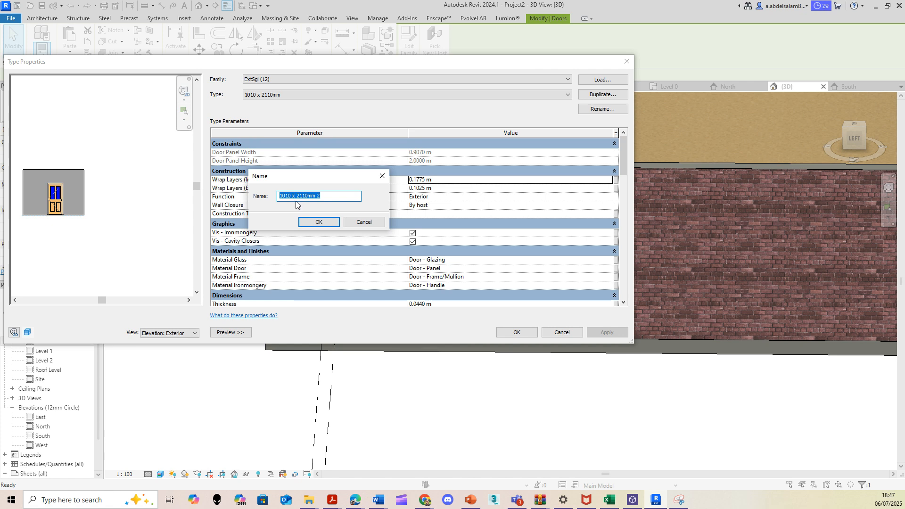
click(319, 228)
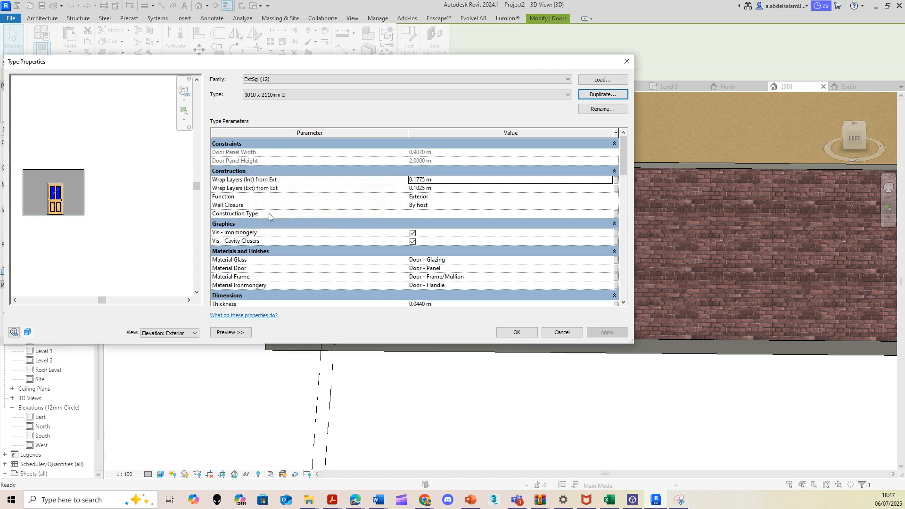
- Examine the material and dimension parameters of the door type, dismiss its properties and deselect the door
scroll(318, 222, down, 1)
scroll(451, 247, down, 3)
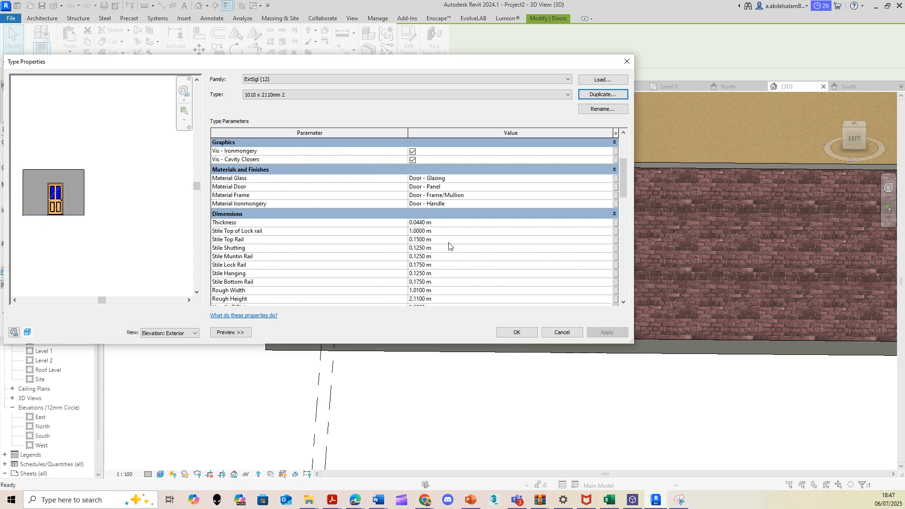
scroll(448, 245, down, 3)
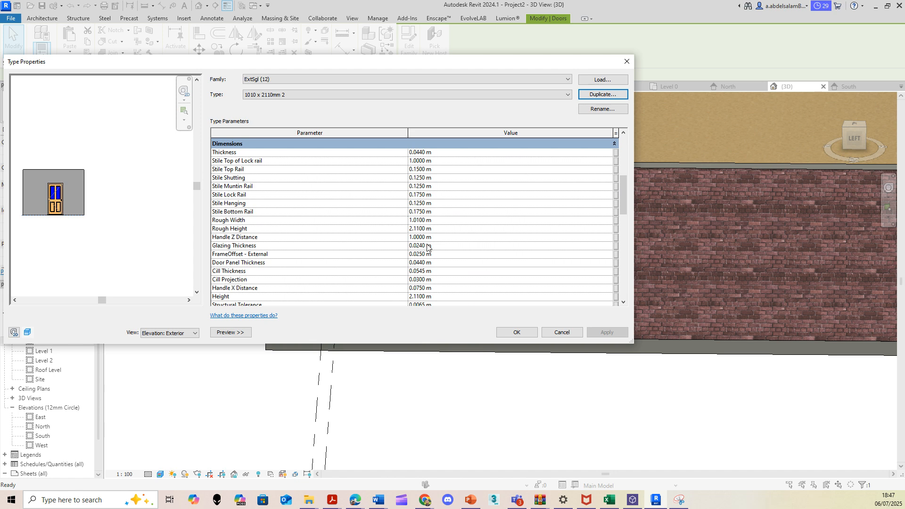
scroll(289, 216, down, 1)
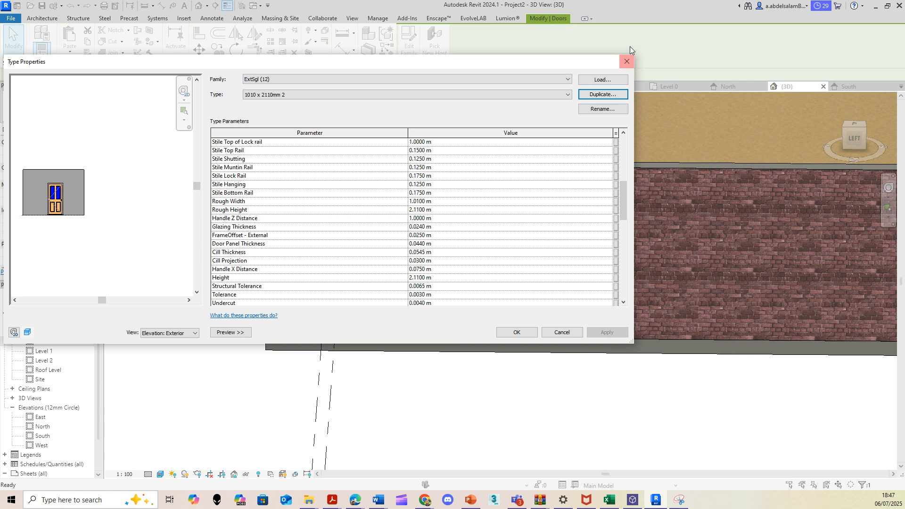
scroll(418, 203, up, 4)
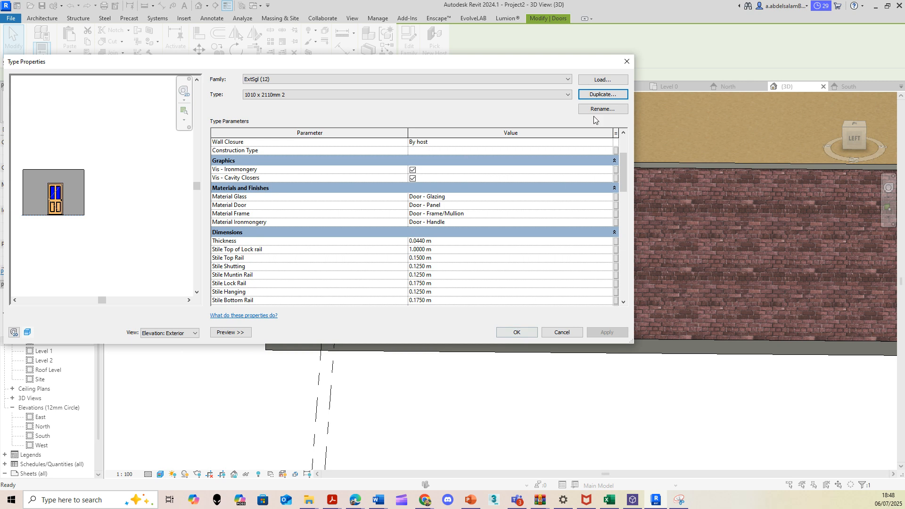
click(626, 62)
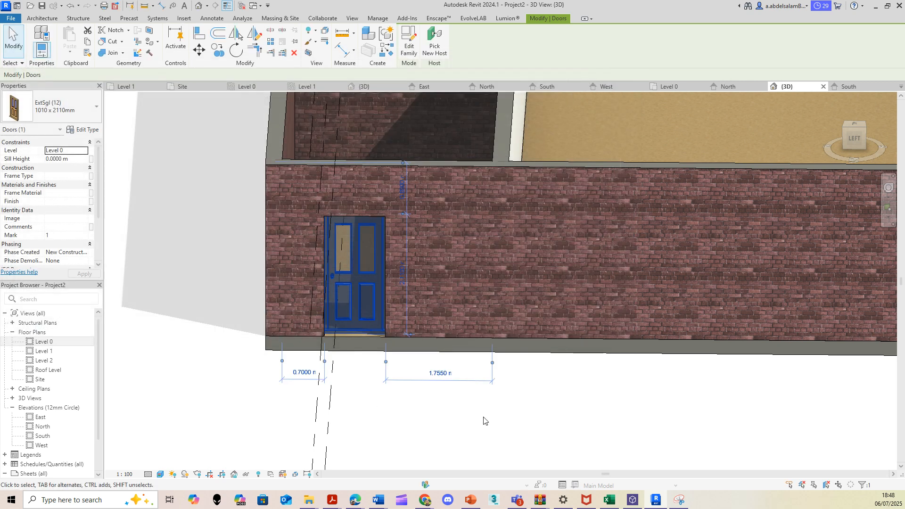
click(485, 420)
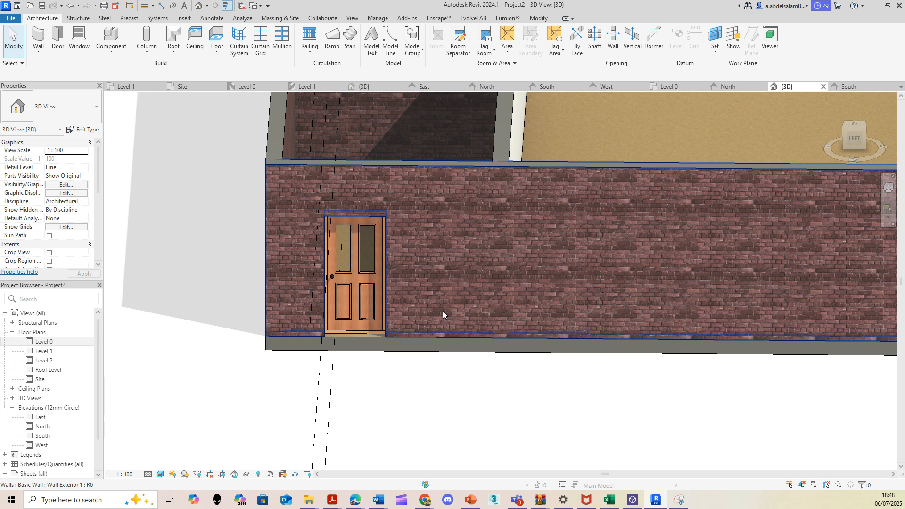
- Leave window placement in the 3D view and open the Level 0 floor plan
click(77, 43)
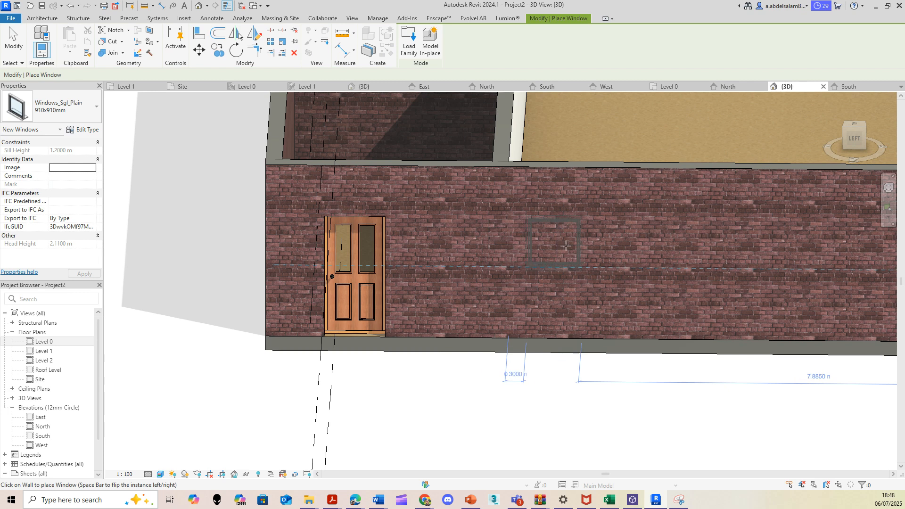
click(59, 345)
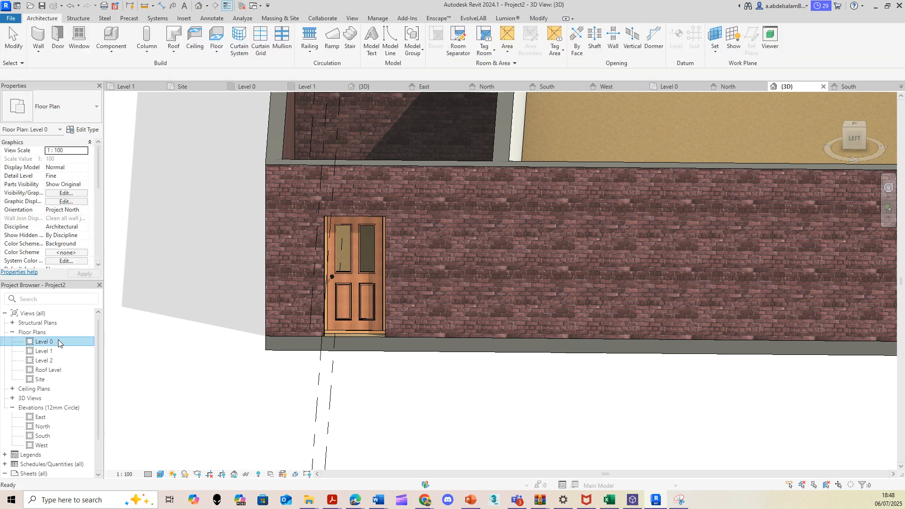
double_click(58, 341)
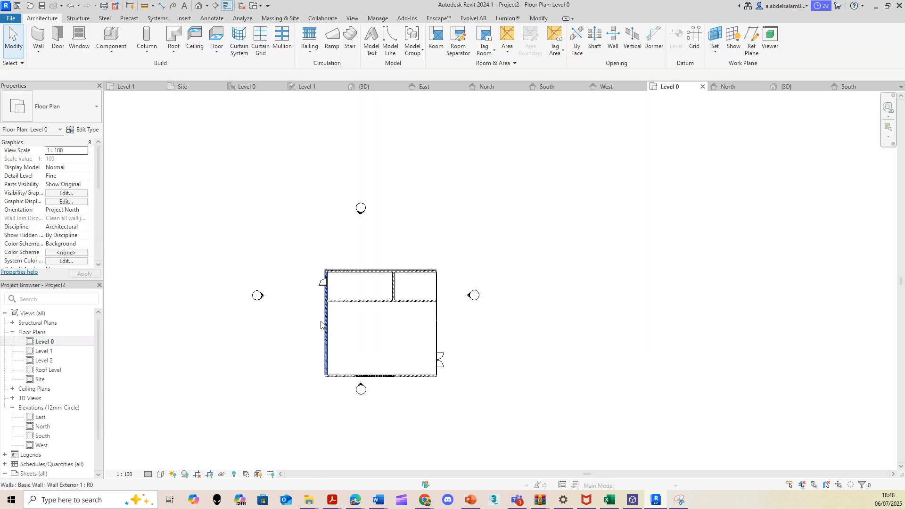
- Place three Windows_Sgl_Plain 910x910mm windows along the west exterior wall of the large room
scroll(327, 335, up, 3)
key(alt)
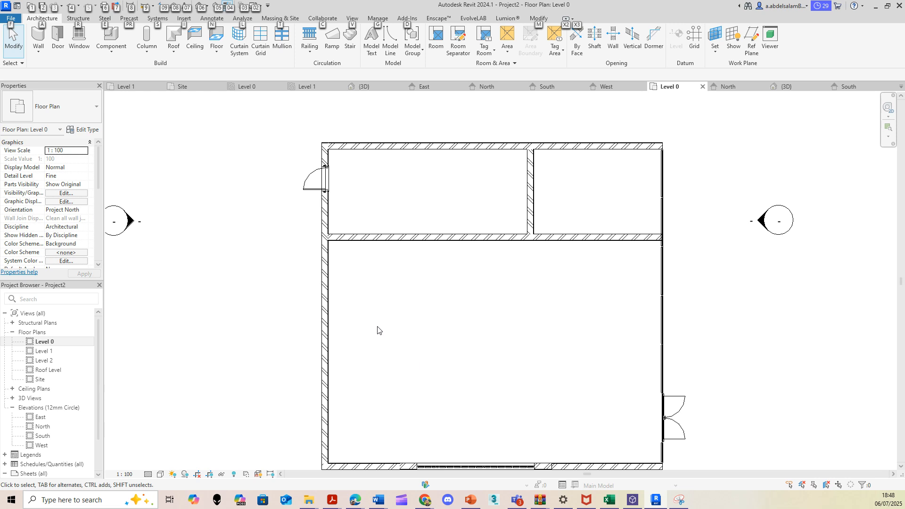
key(n)
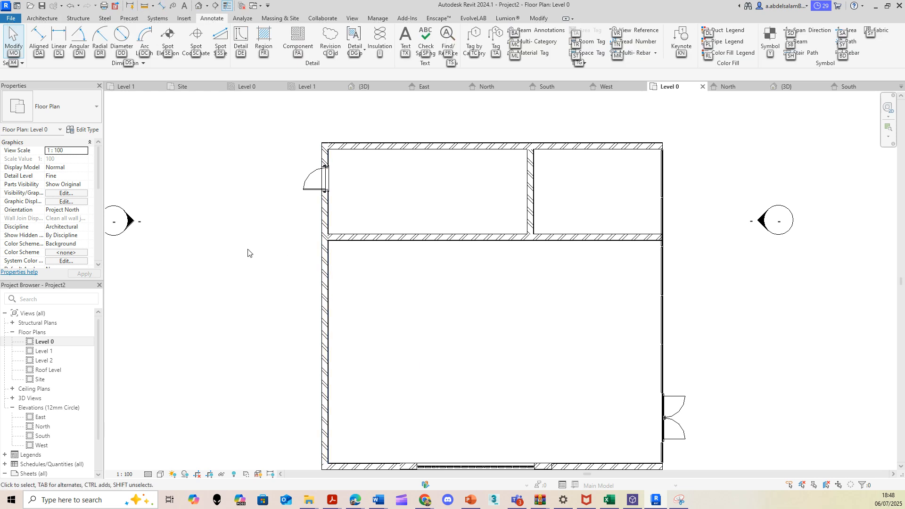
key(alt)
key(w)
key(n)
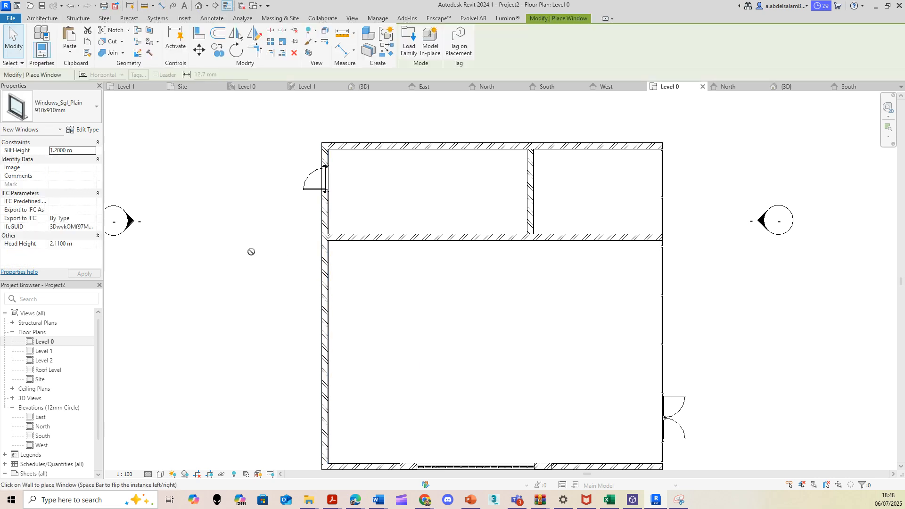
scroll(325, 282, up, 4)
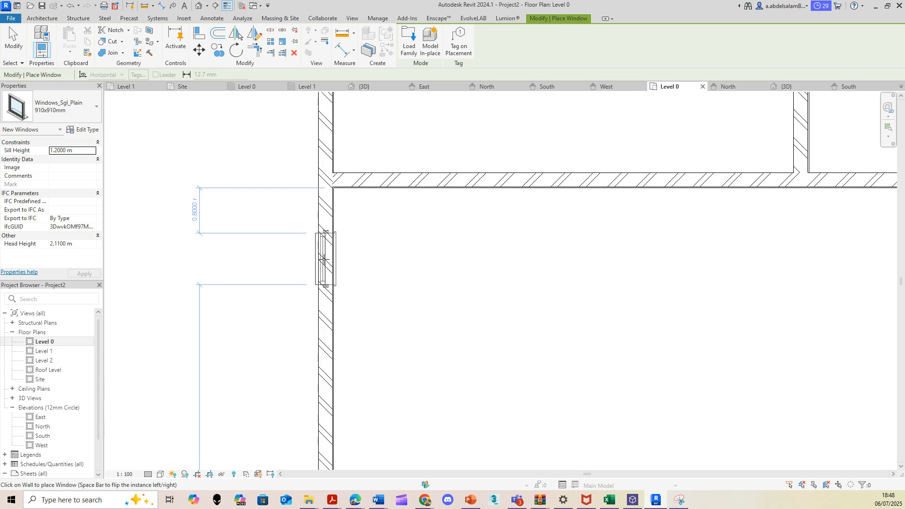
click(329, 259)
middle_drag(325, 388, 304, 254)
click(303, 260)
middle_drag(302, 437, 299, 298)
click(301, 312)
key(Escape)
scroll(304, 281, down, 2)
middle_drag(324, 221, 310, 338)
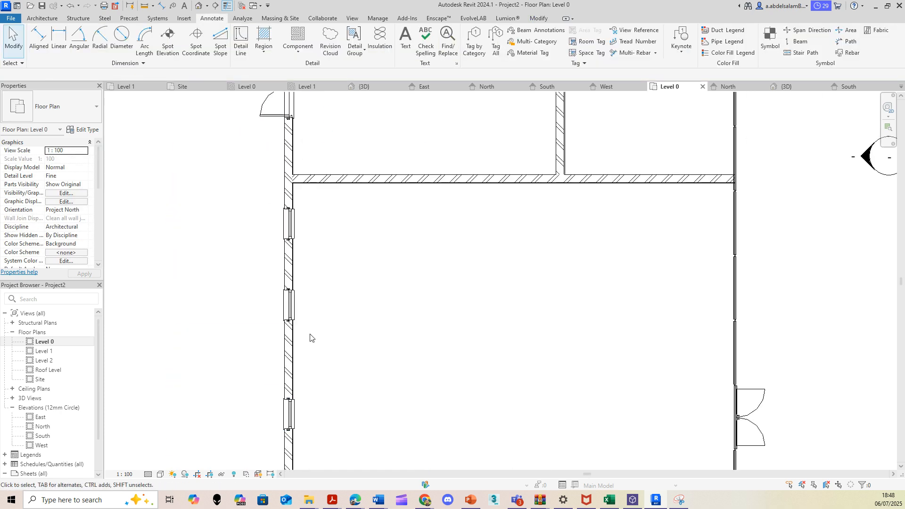
- Set the width of the 910x910mm window type to 1.5 m through the northernmost new window
click(291, 231)
click(90, 134)
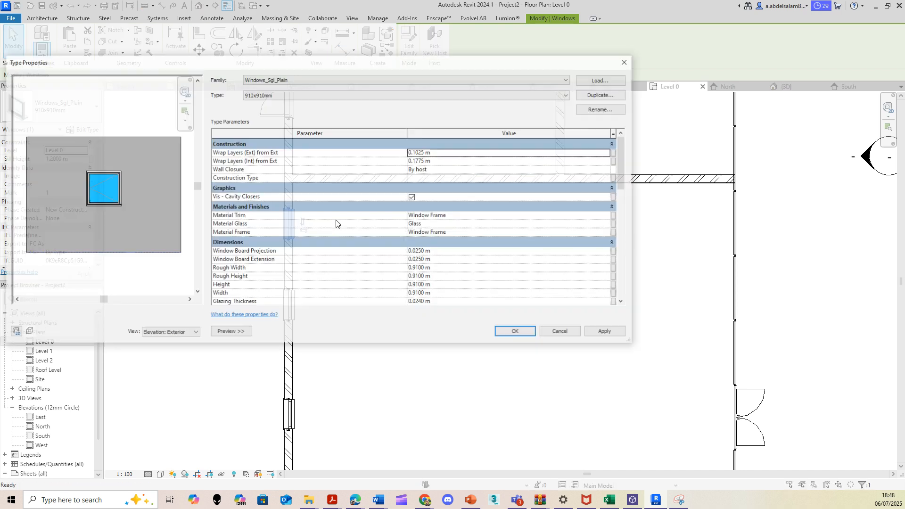
drag(390, 66, 674, 38)
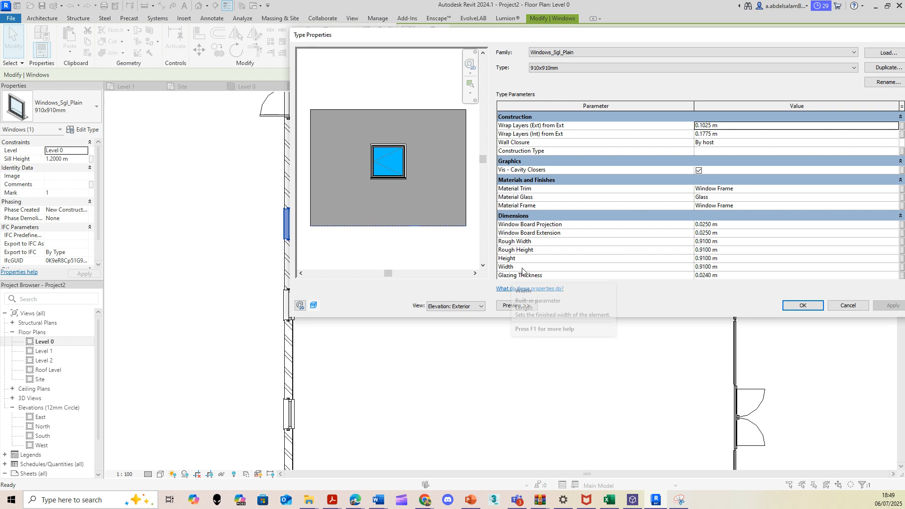
click(728, 267)
text(1.5m)
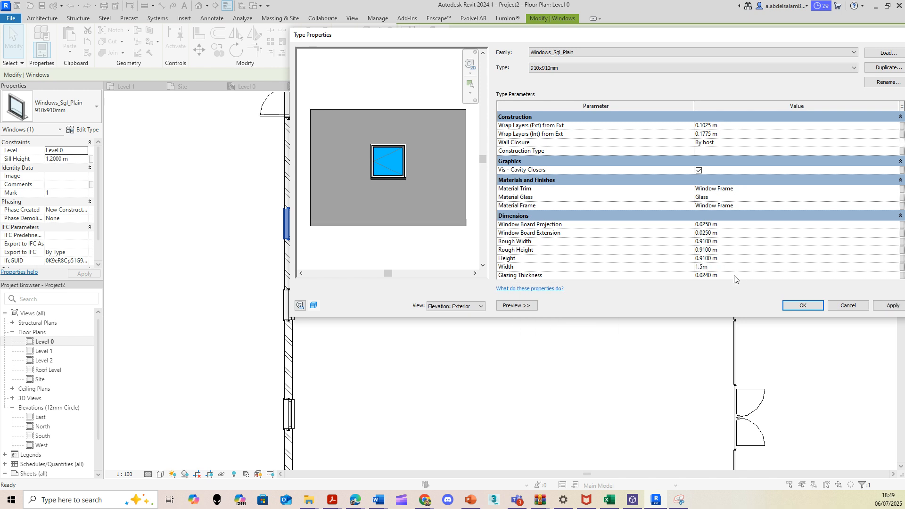
click(803, 305)
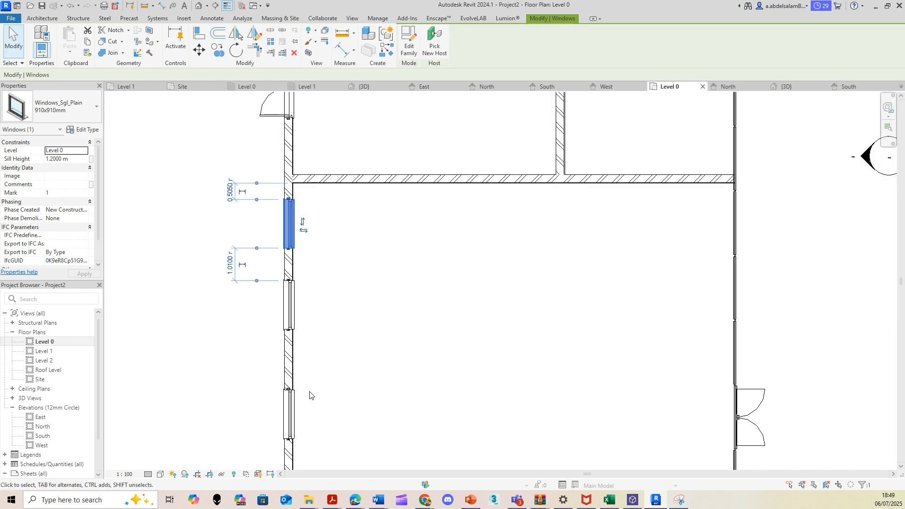
- Duplicate the southernmost west window's type under the name 910x910mm 2
click(296, 415)
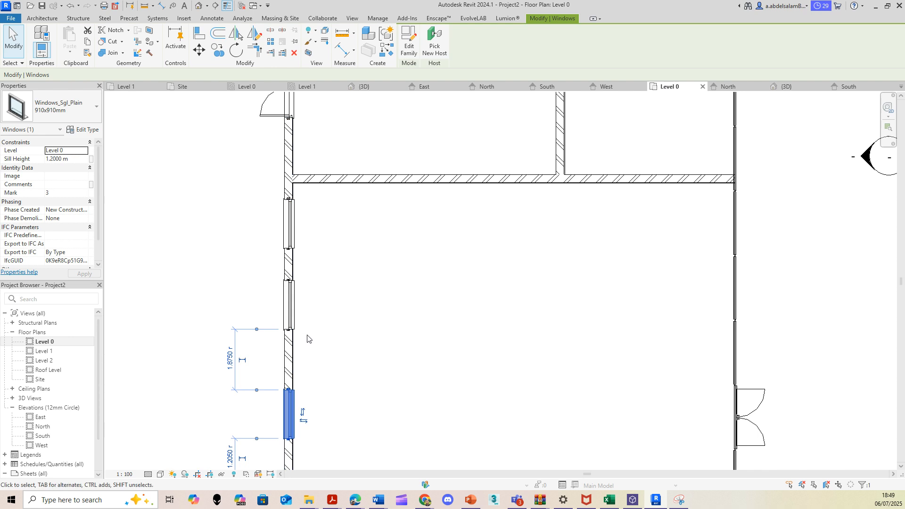
click(85, 135)
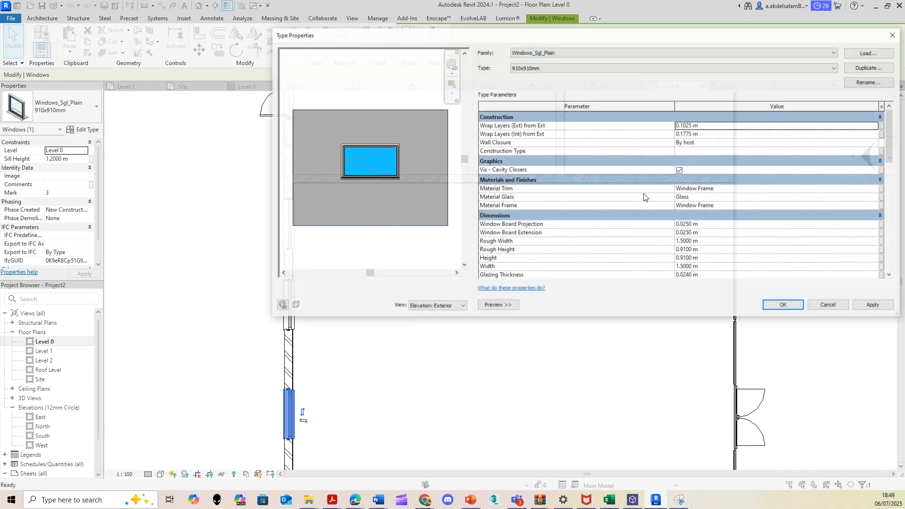
click(864, 68)
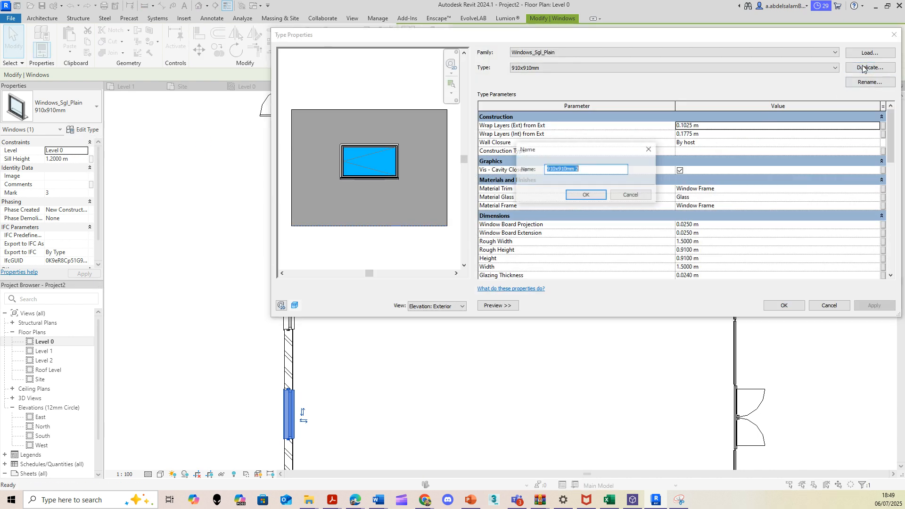
click(583, 195)
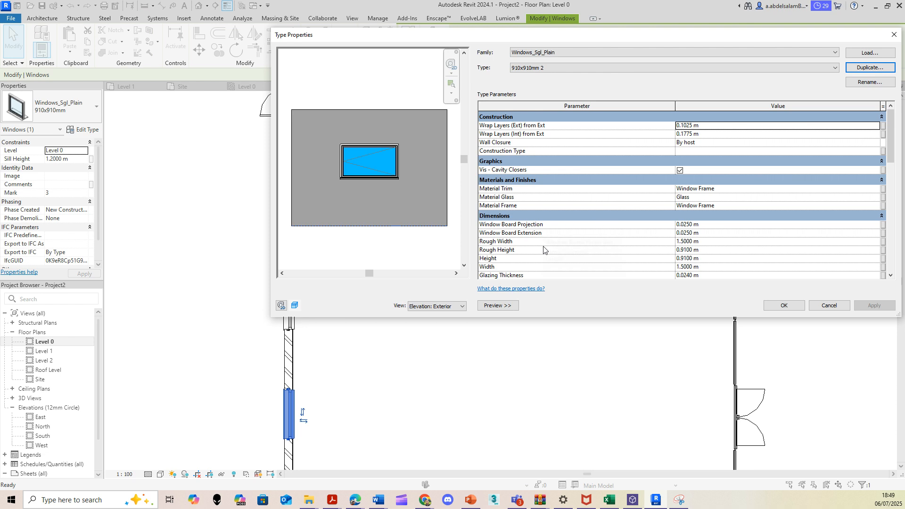
- Set the duplicated window type's width to 1.2 m, apply it and deselect the window
click(689, 269)
drag(710, 267, 626, 269)
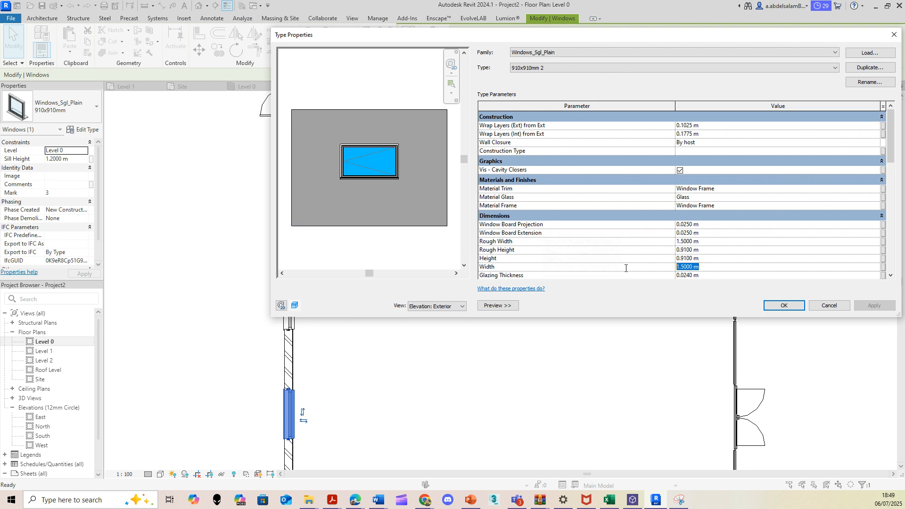
text(1.2m)
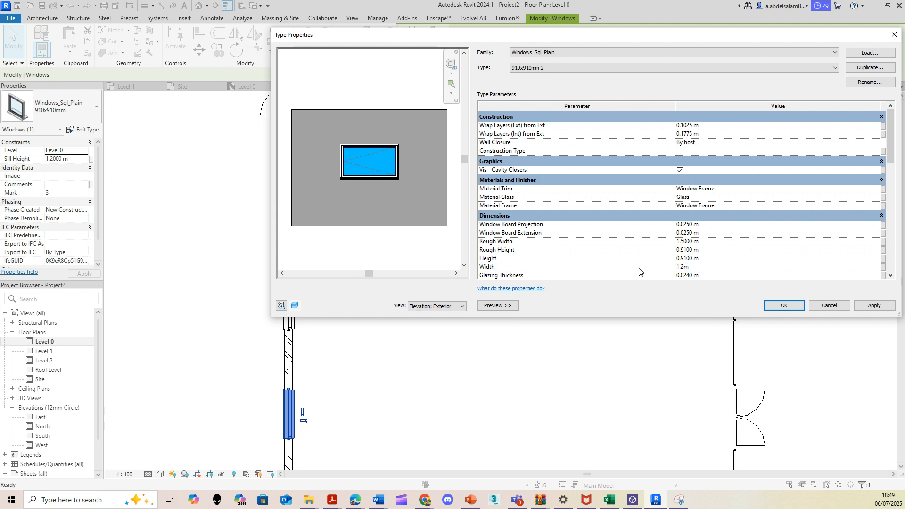
click(783, 305)
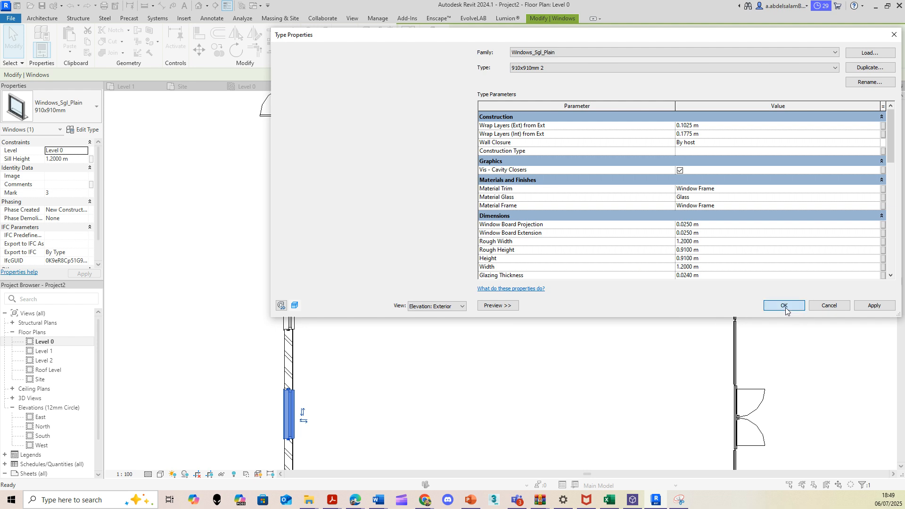
click(330, 426)
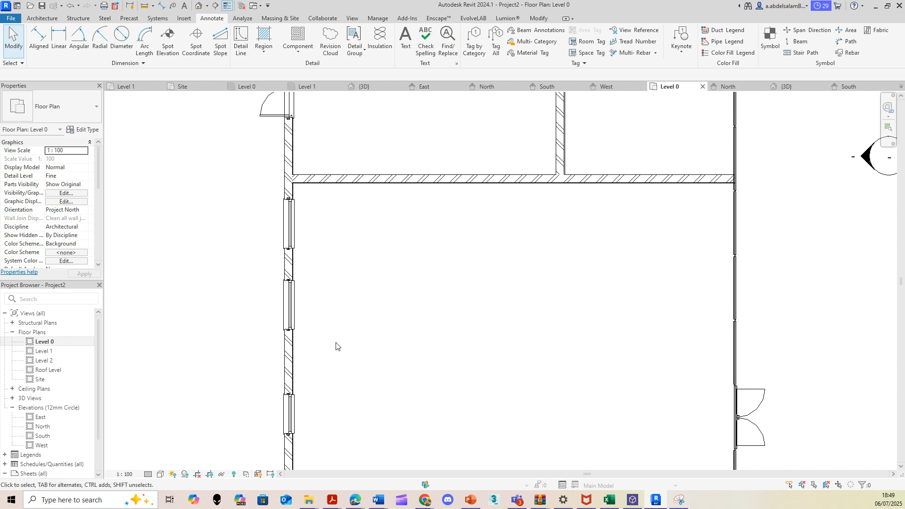
- Start placing a window and browse to the Windows folder of the Metric Library to load a family
mouse_move(338, 346)
middle_down()
mouse_move(428, 215)
mouse_move(427, 245)
middle_up()
scroll(426, 257, down, 1)
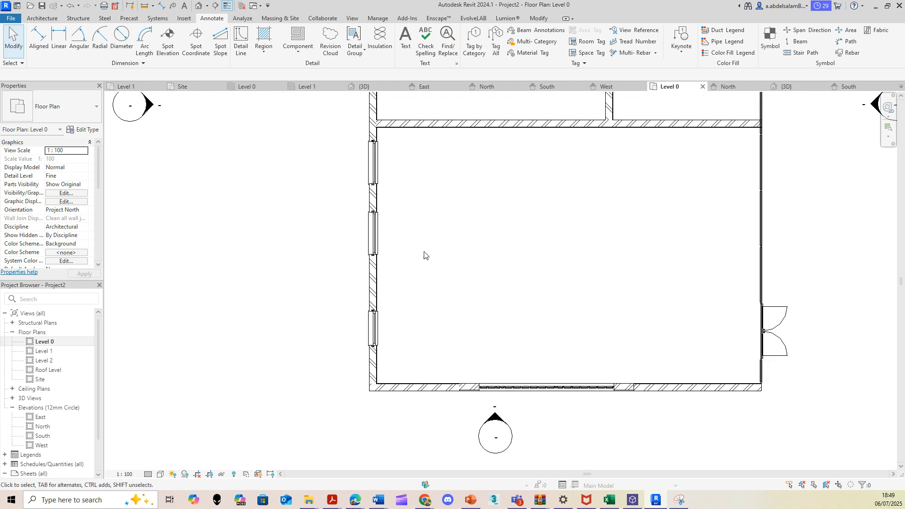
key(w)
key(n)
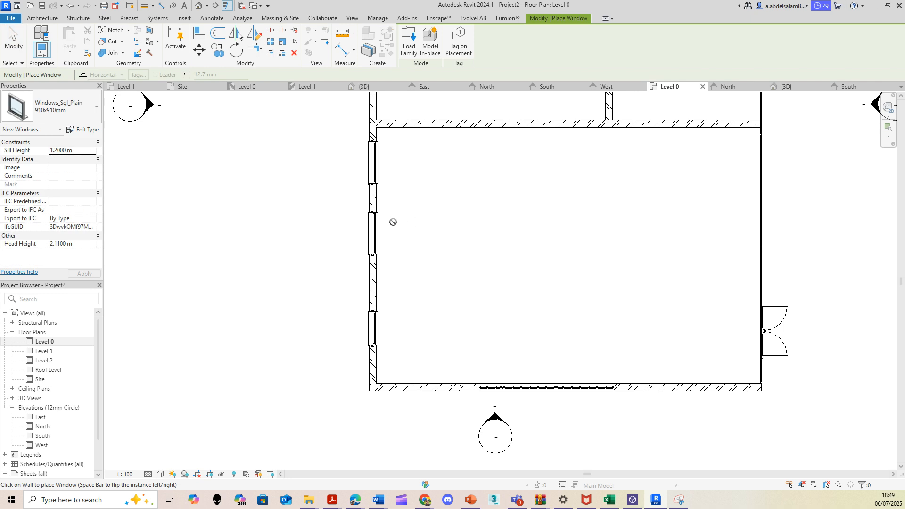
click(409, 48)
click(296, 113)
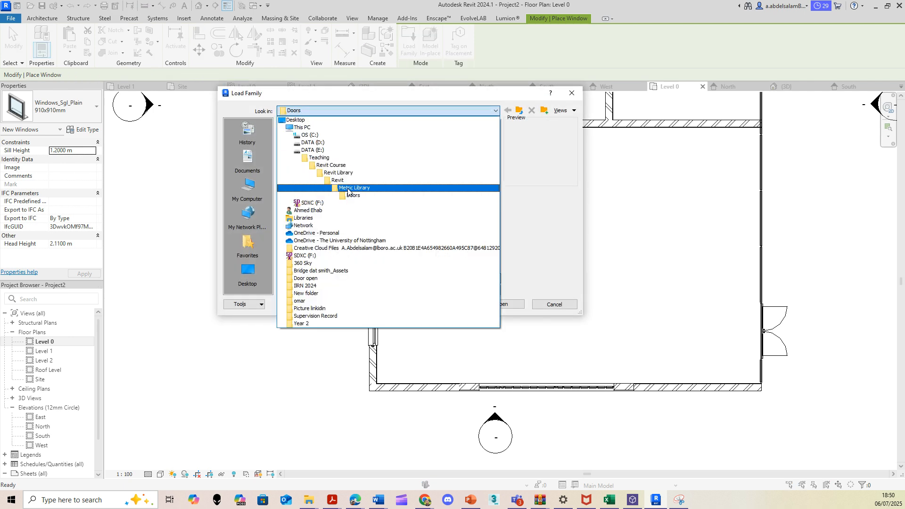
click(348, 188)
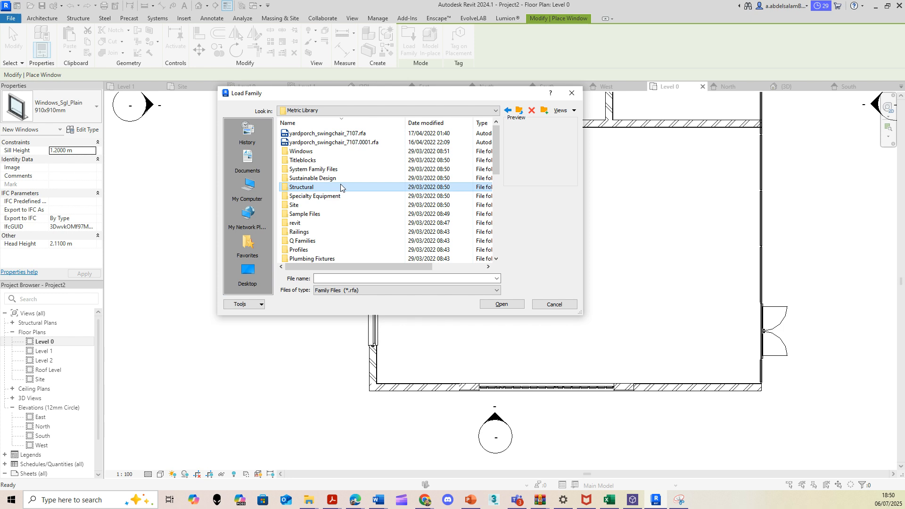
click(314, 152)
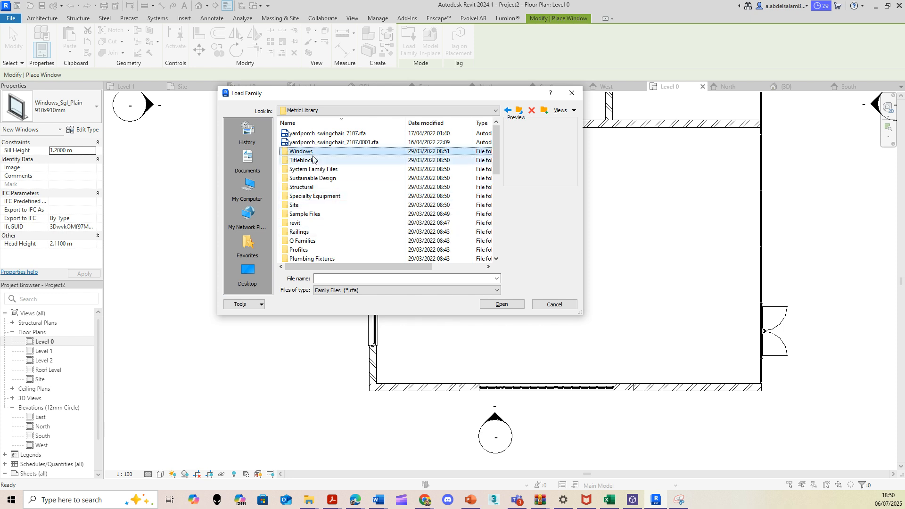
double_click(312, 151)
- Examine the previews of the window families in the Windows folder one after another
click(325, 135)
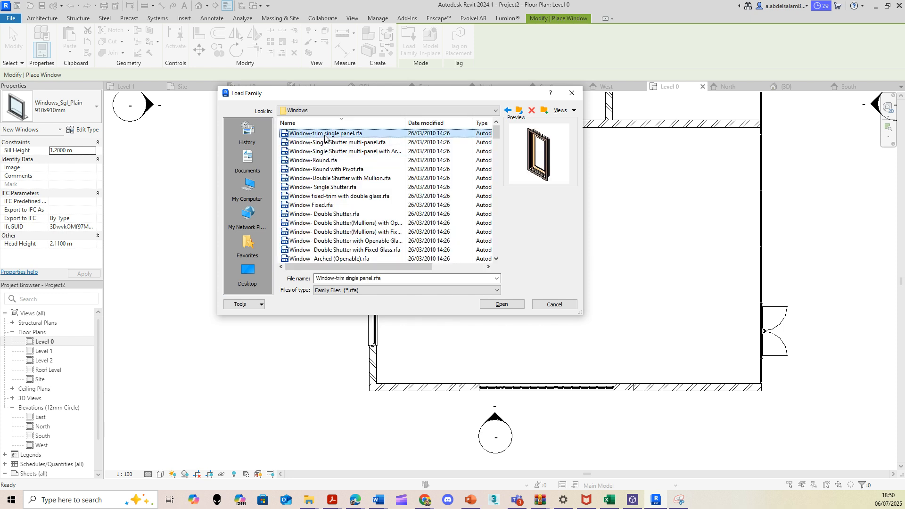
key(Down)
key(Down)
key(Down)
key(Down)
key(Down)
key(Down)
key(Down)
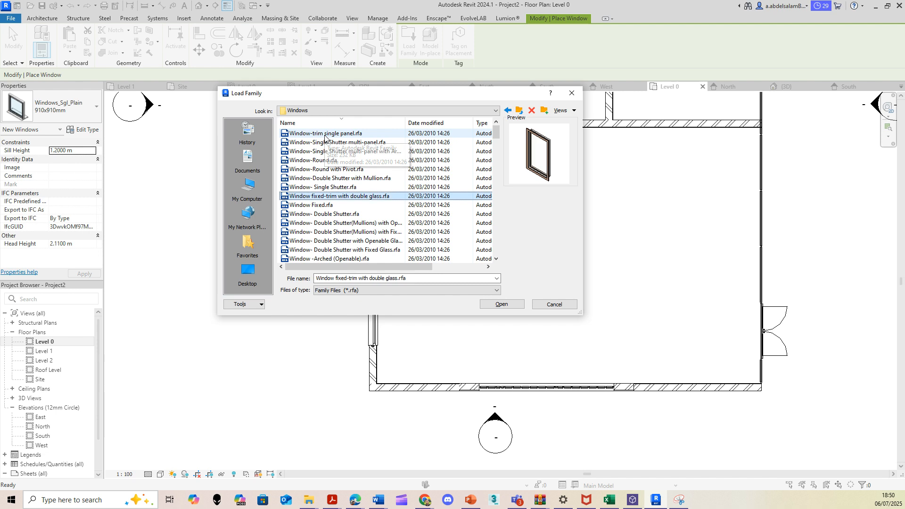
key(Down)
key(Down)
key(Down)
key(Down)
key(Down)
key(Down)
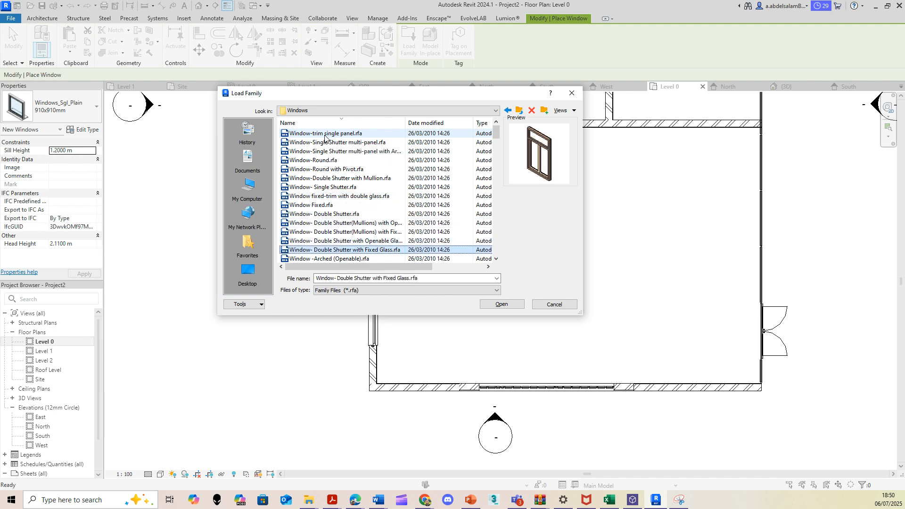
key(Down)
key(Down)
key(Down)
key(Down)
key(Down)
key(Down)
key(Down)
key(Down)
key(Down)
key(Down)
key(Down)
key(Down)
key(Down)
key(Down)
key(Down)
key(Down)
key(Down)
key(Down)
key(Down)
key(Down)
key(Down)
key(Down)
key(Down)
key(Down)
key(Down)
key(Down)
key(Down)
key(Down)
key(Down)
key(Down)
key(Down)
key(Up)
key(Down)
key(Up)
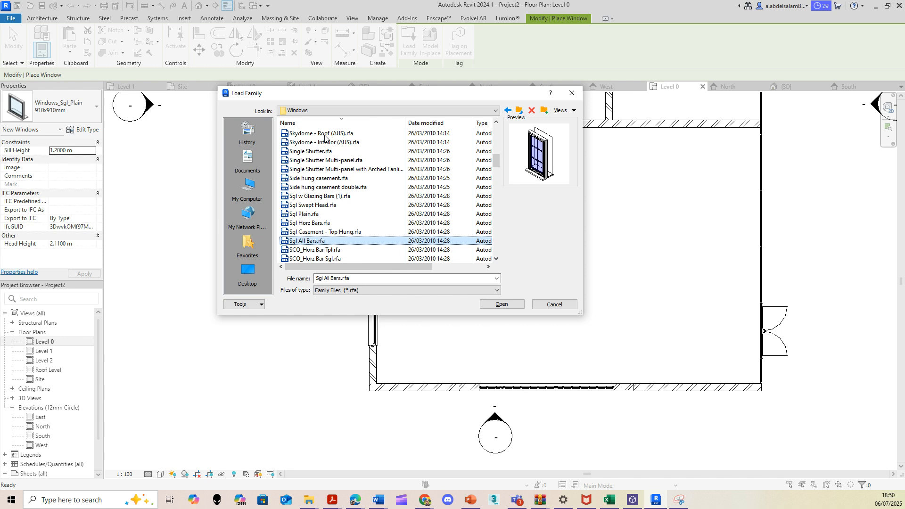
- Load the SCO_Horz Bar Tpl window family into the project
key(Down)
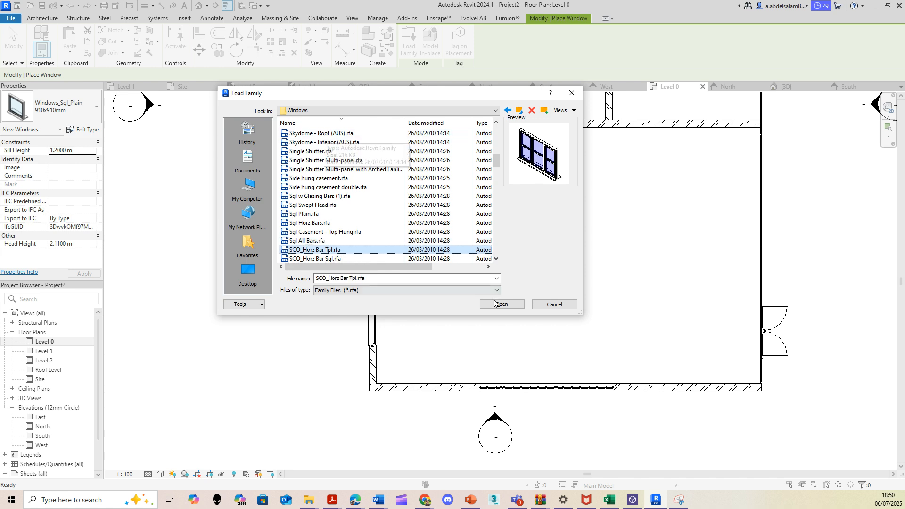
click(507, 306)
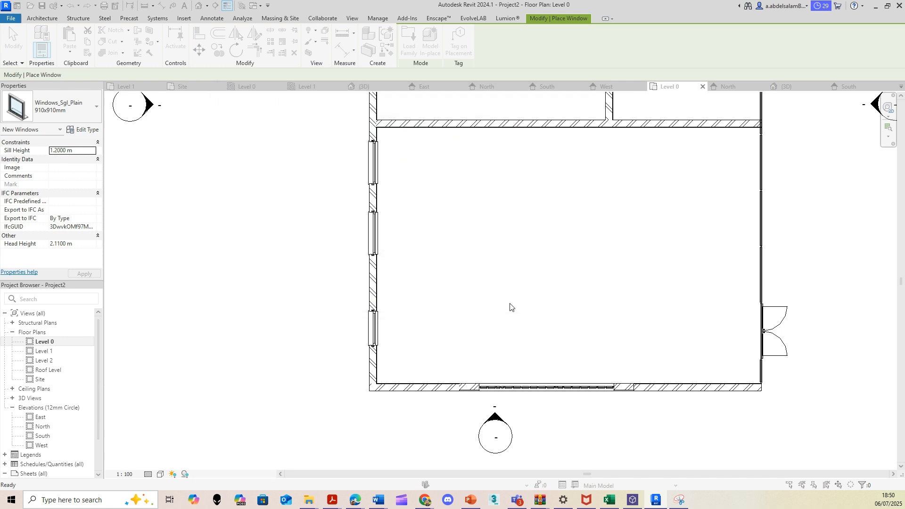
click(519, 301)
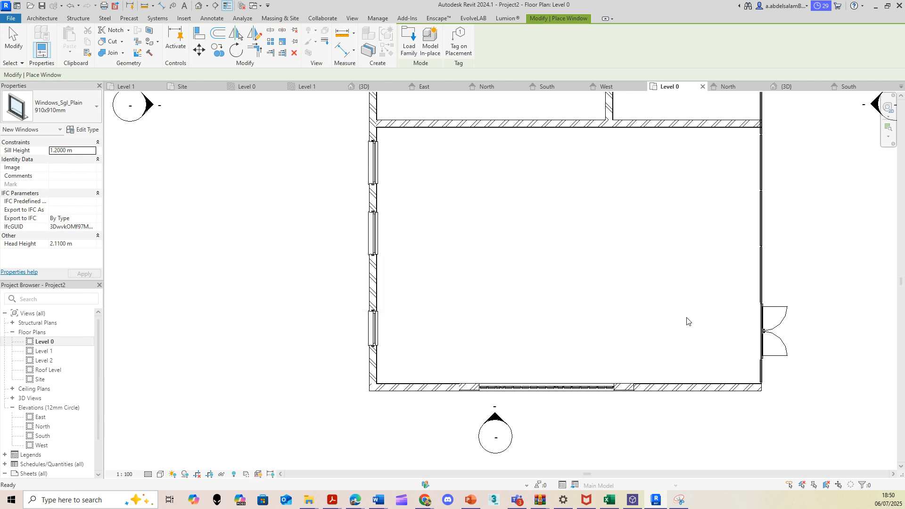
- Place an SCO_Horz Bar Tpl window in the south exterior wall, about 1.1 m from the east corner, and select it
scroll(704, 391, up, 4)
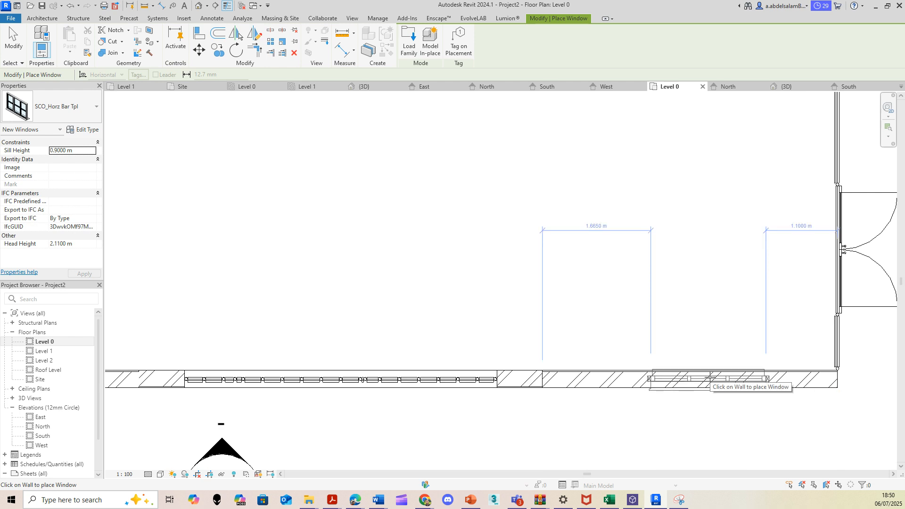
click(655, 466)
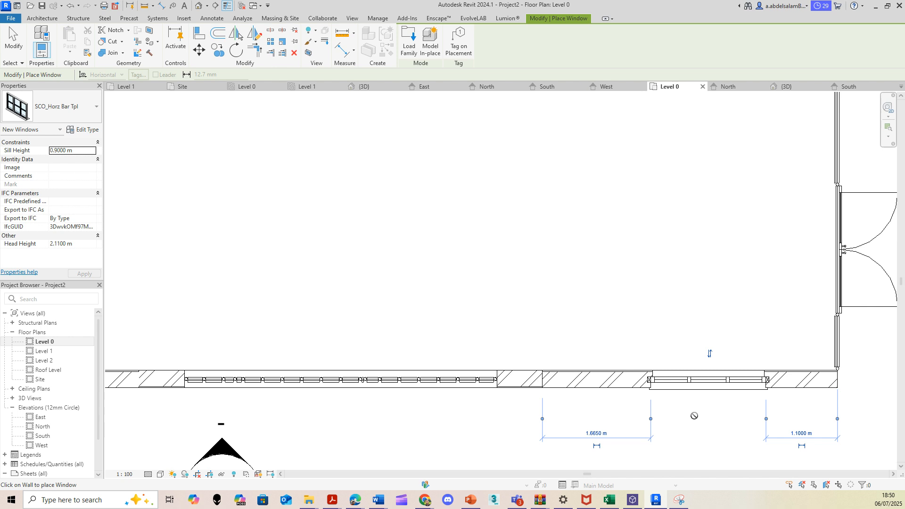
key(Escape)
click(713, 381)
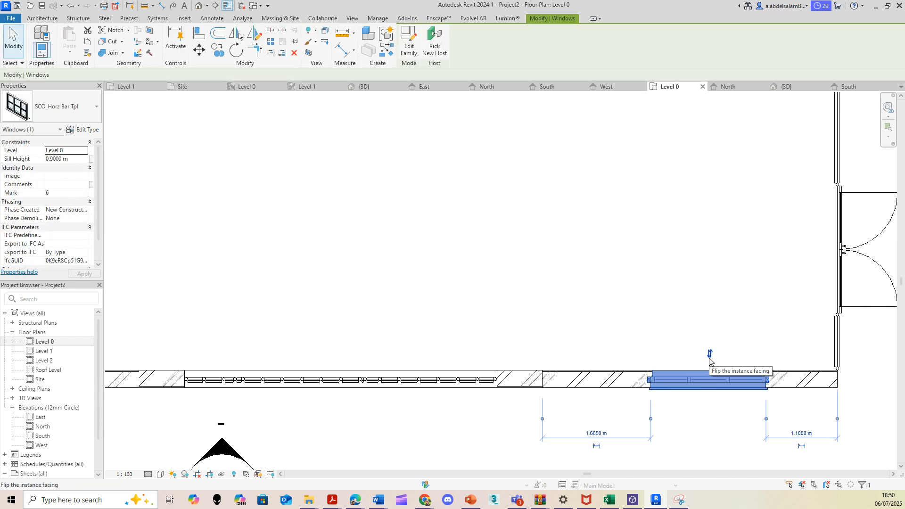
- Flip the facing of the SCO_Horz Bar Tpl window in the south wall back and forth, leaving it reversed
click(711, 355)
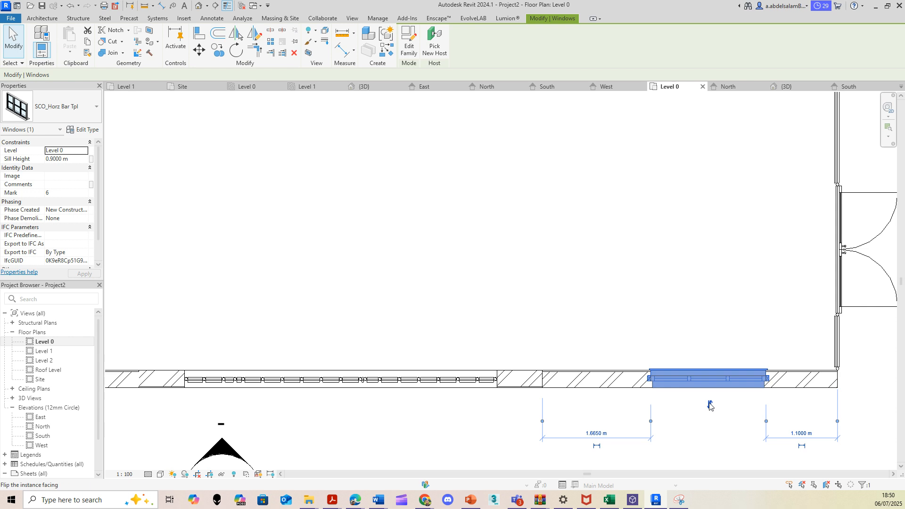
click(710, 404)
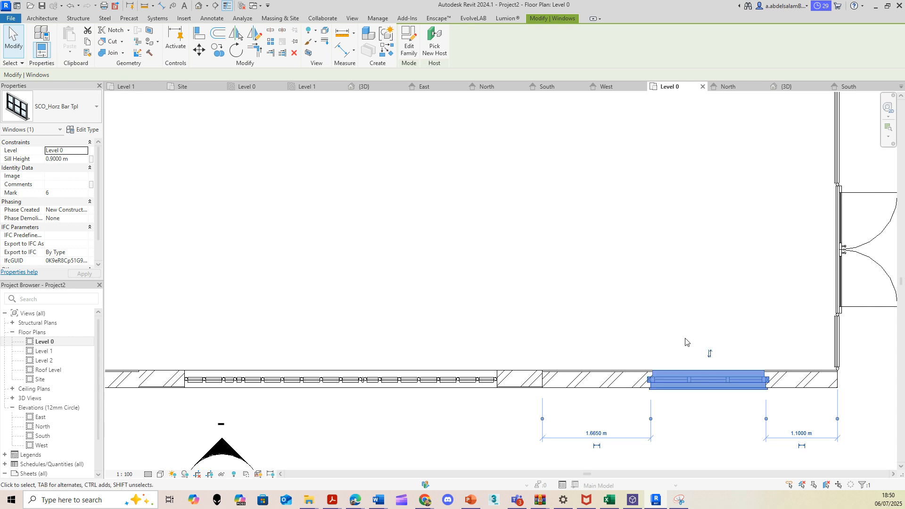
key(space)
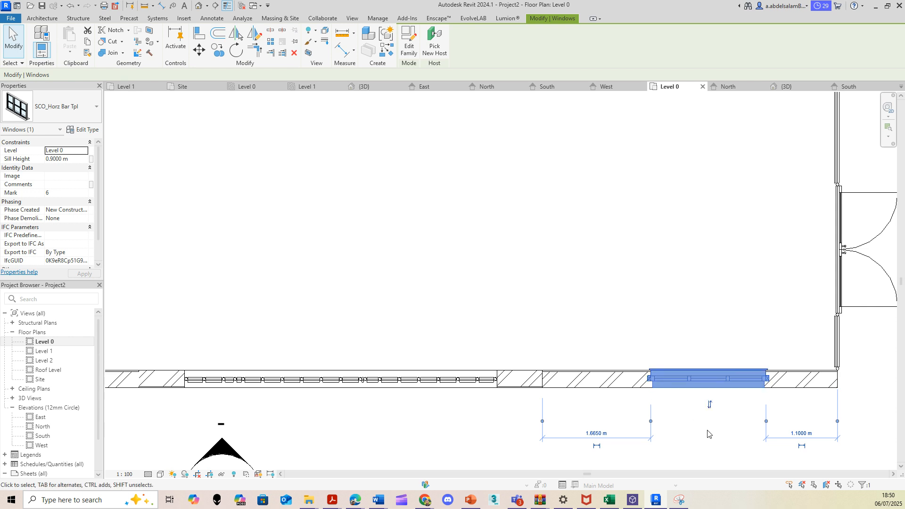
- Open the 3D view and flip the north exterior wall so that its brick face points outward
scroll(571, 302, down, 4)
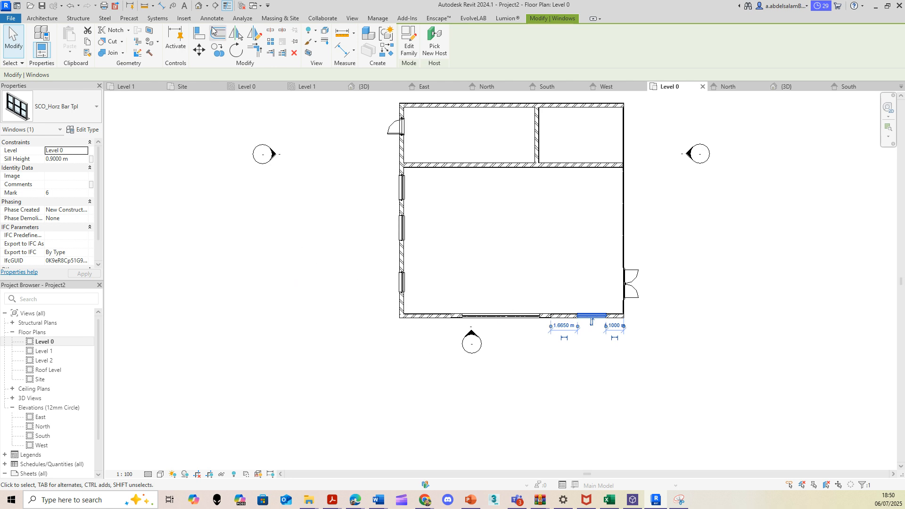
click(196, 9)
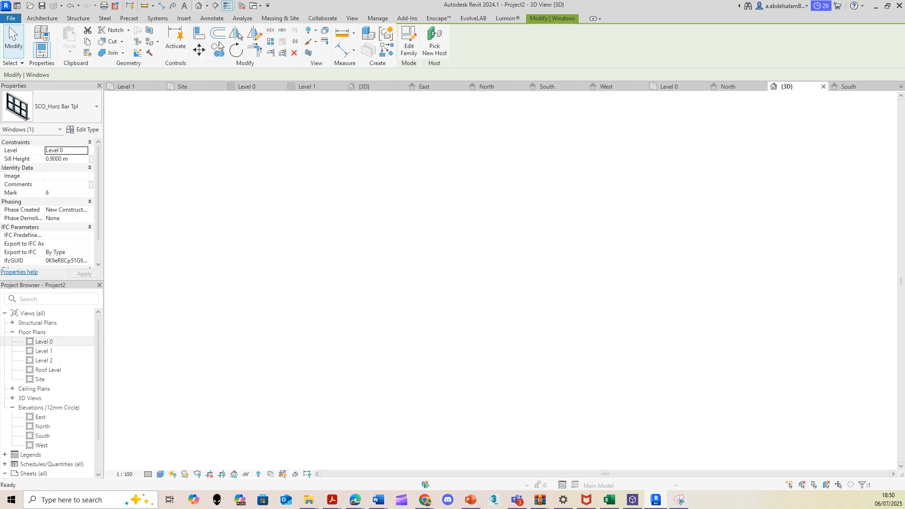
scroll(463, 239, down, 5)
shift+middle_drag(453, 245, 403, 316)
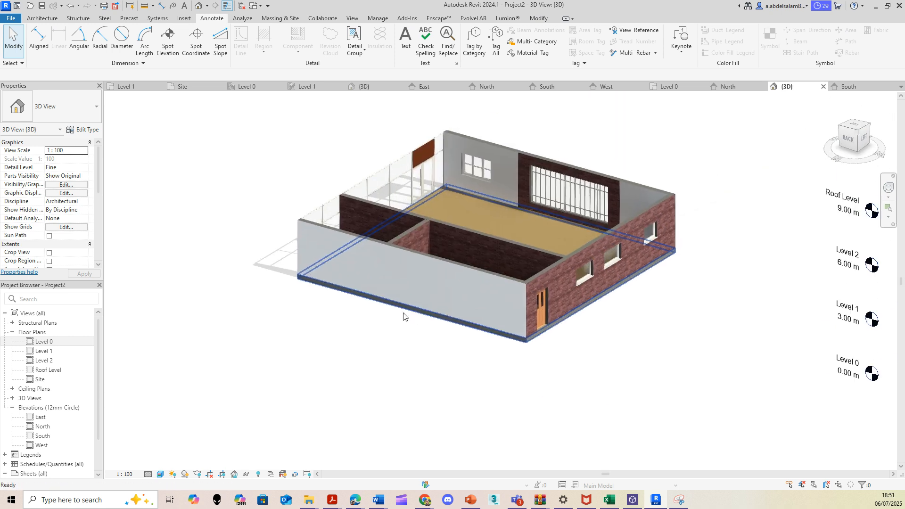
click(472, 272)
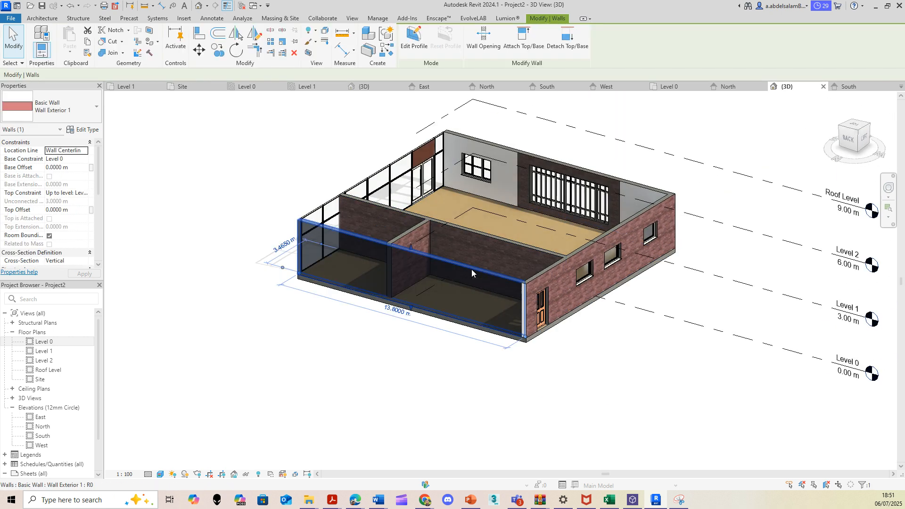
click(358, 351)
shift+middle_drag(432, 323, 375, 326)
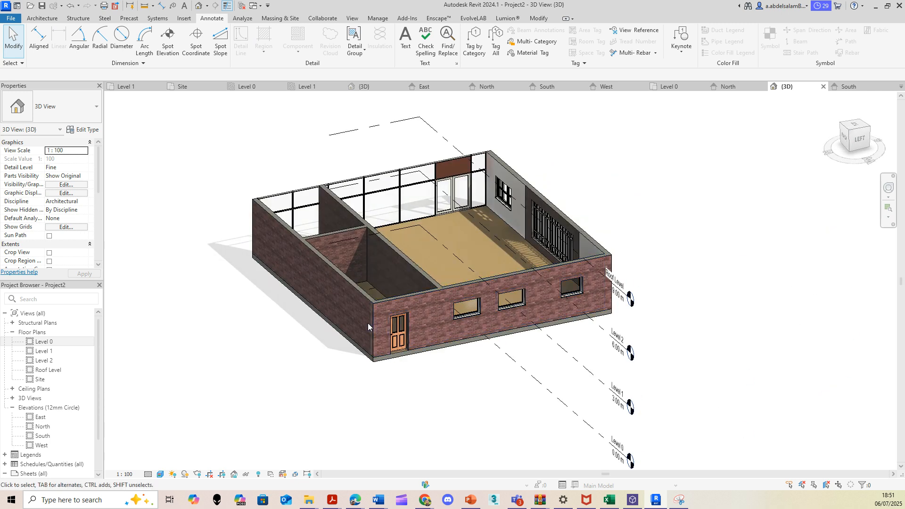